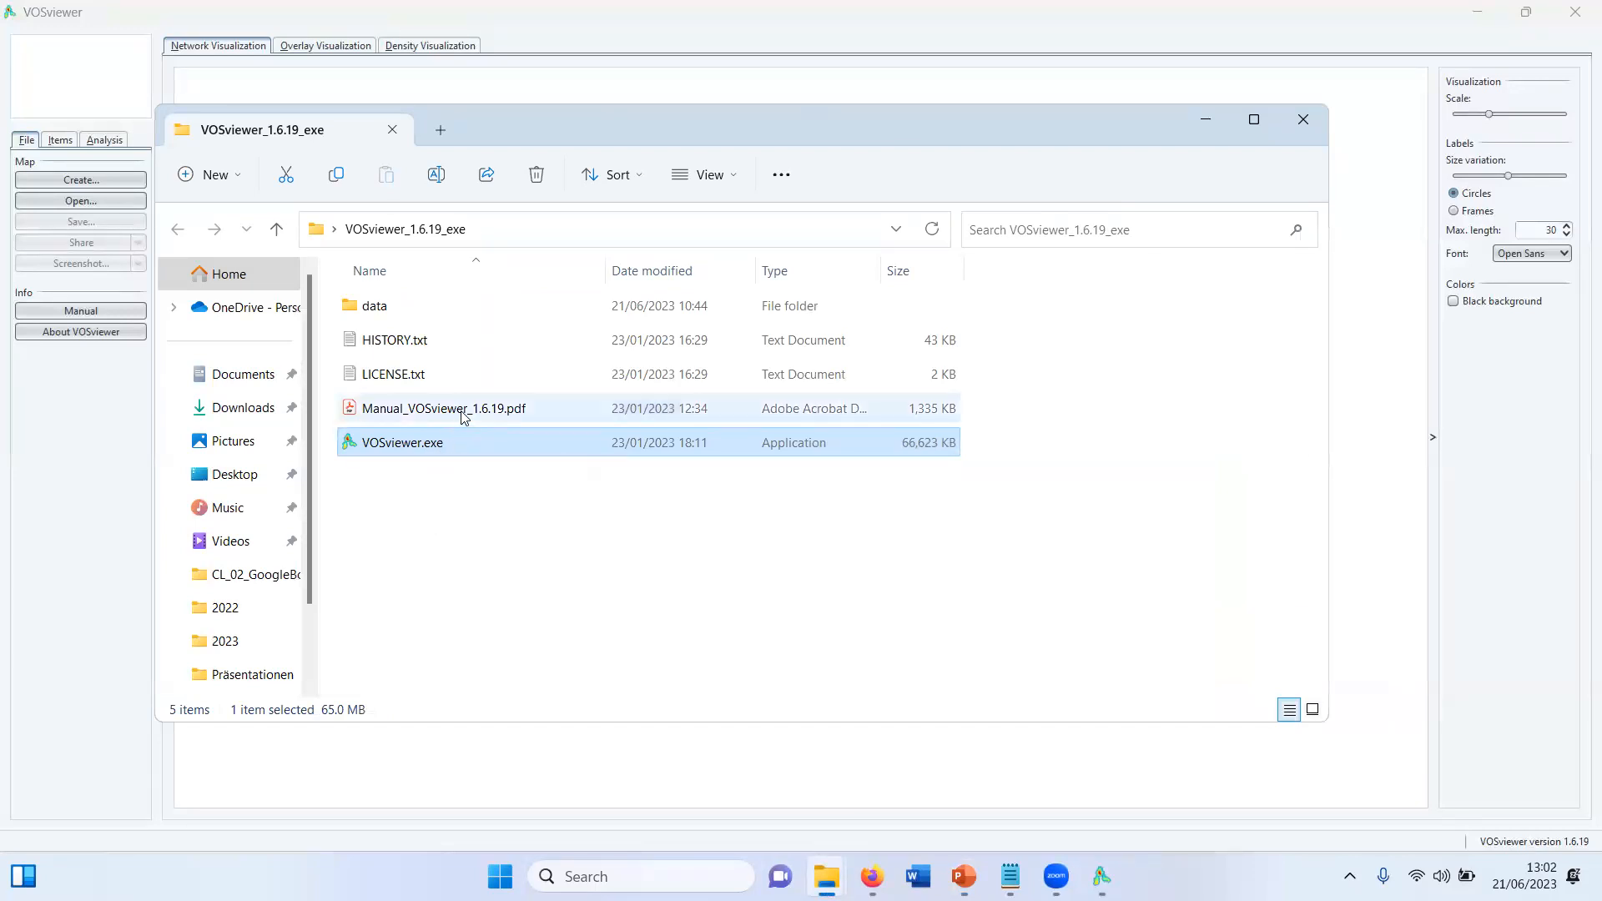
Switch to VOSviewer and start a new map based on bibliographic data, with the data downloaded through an API
left_click(457, 412)
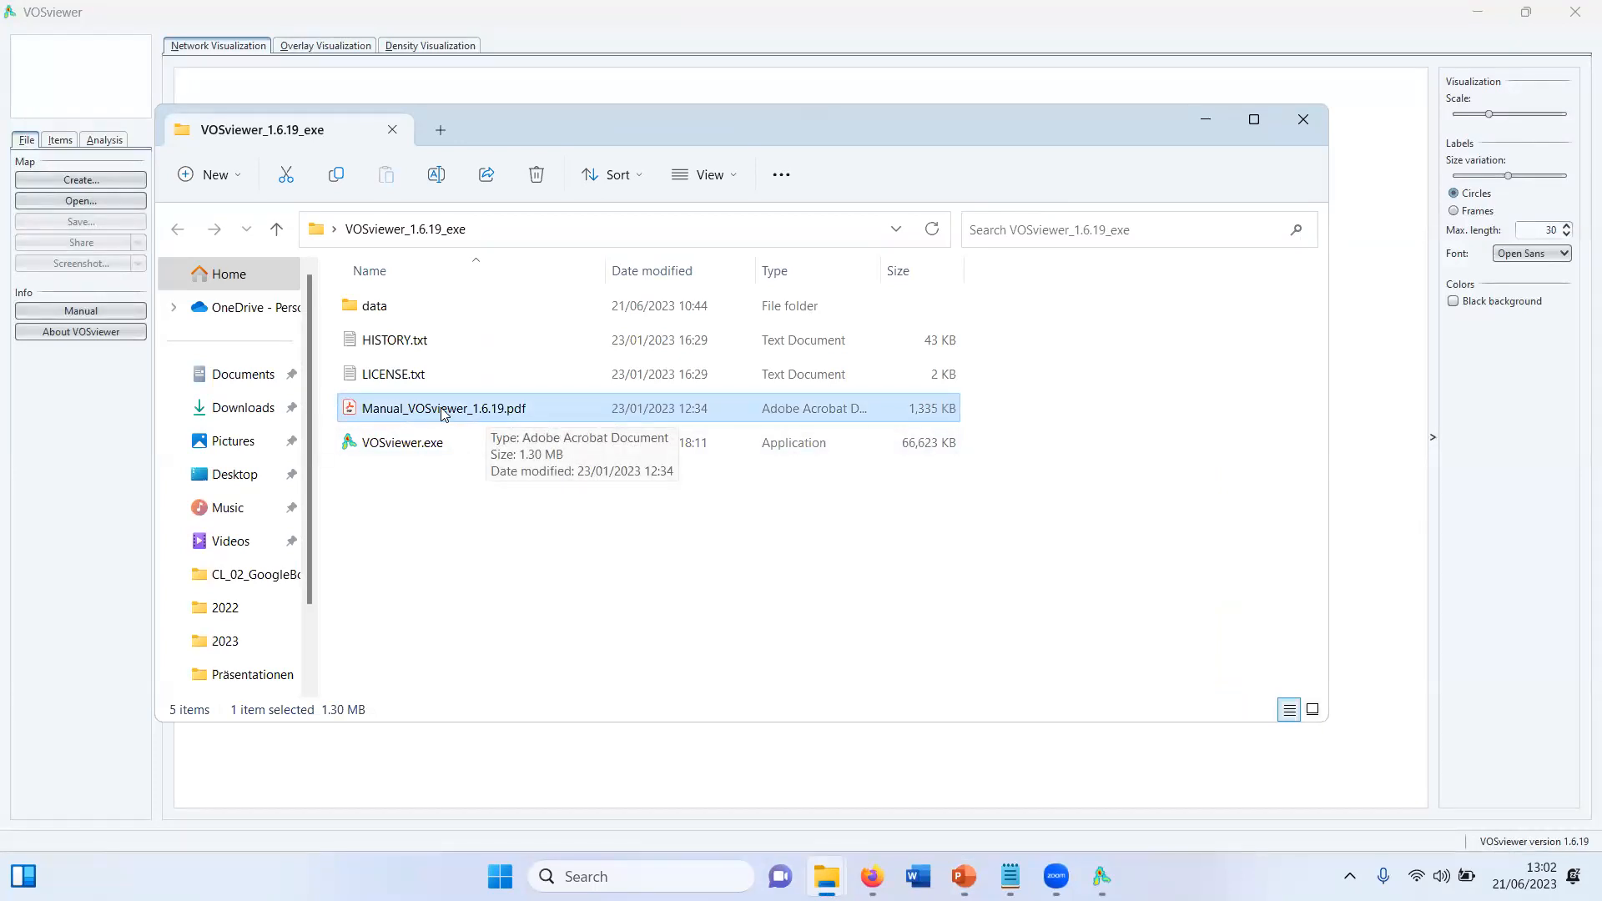
left_click(123, 425)
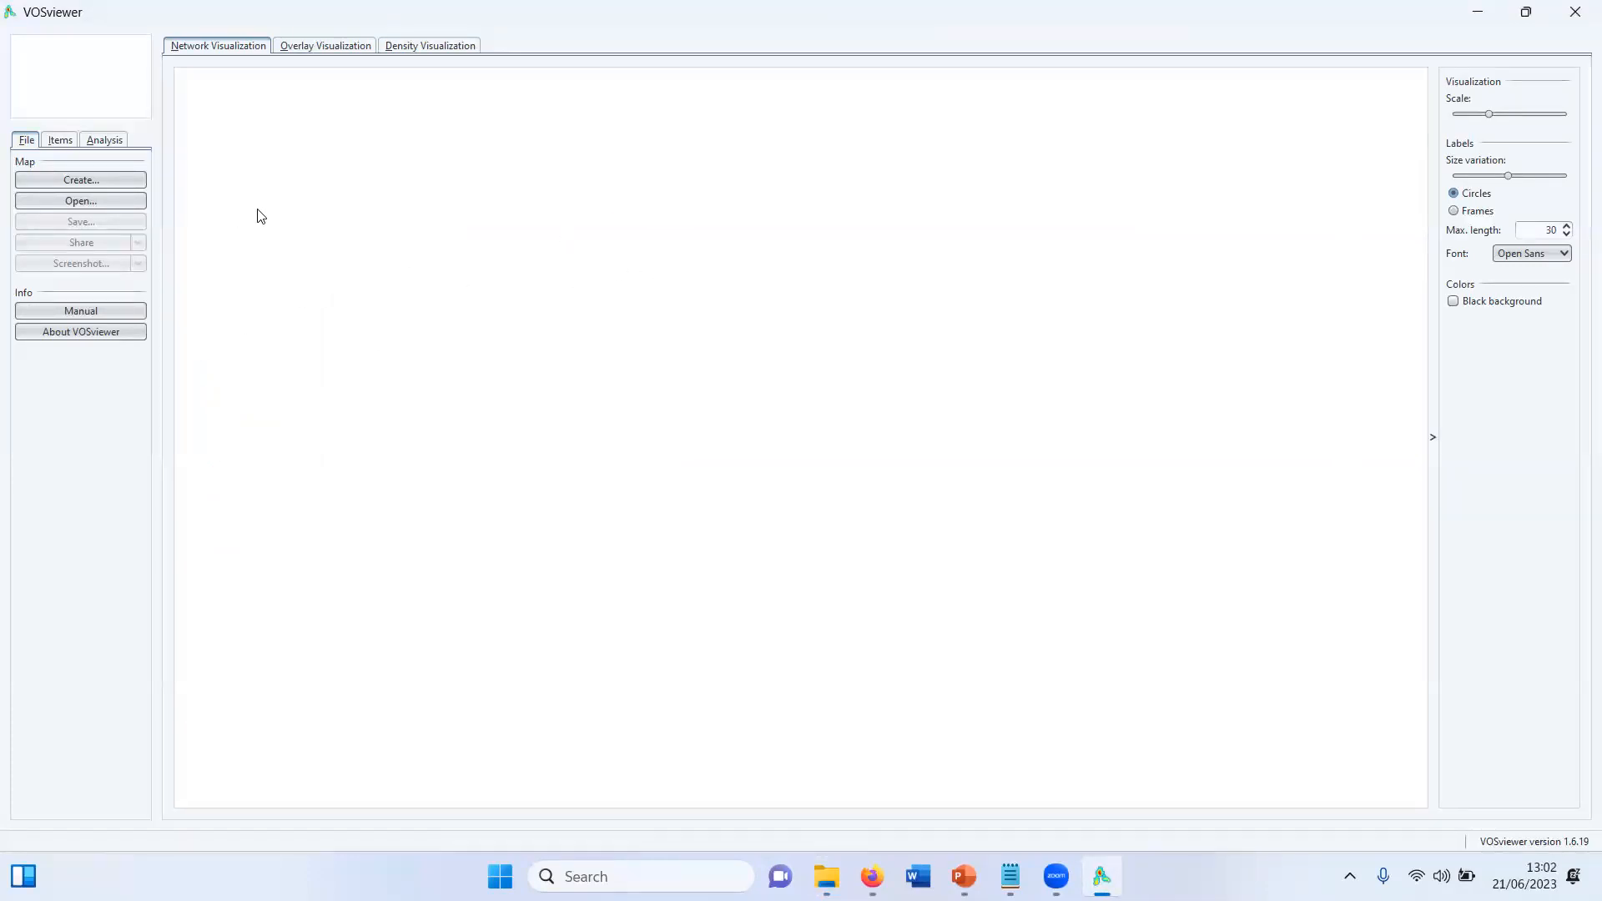
left_click(80, 181)
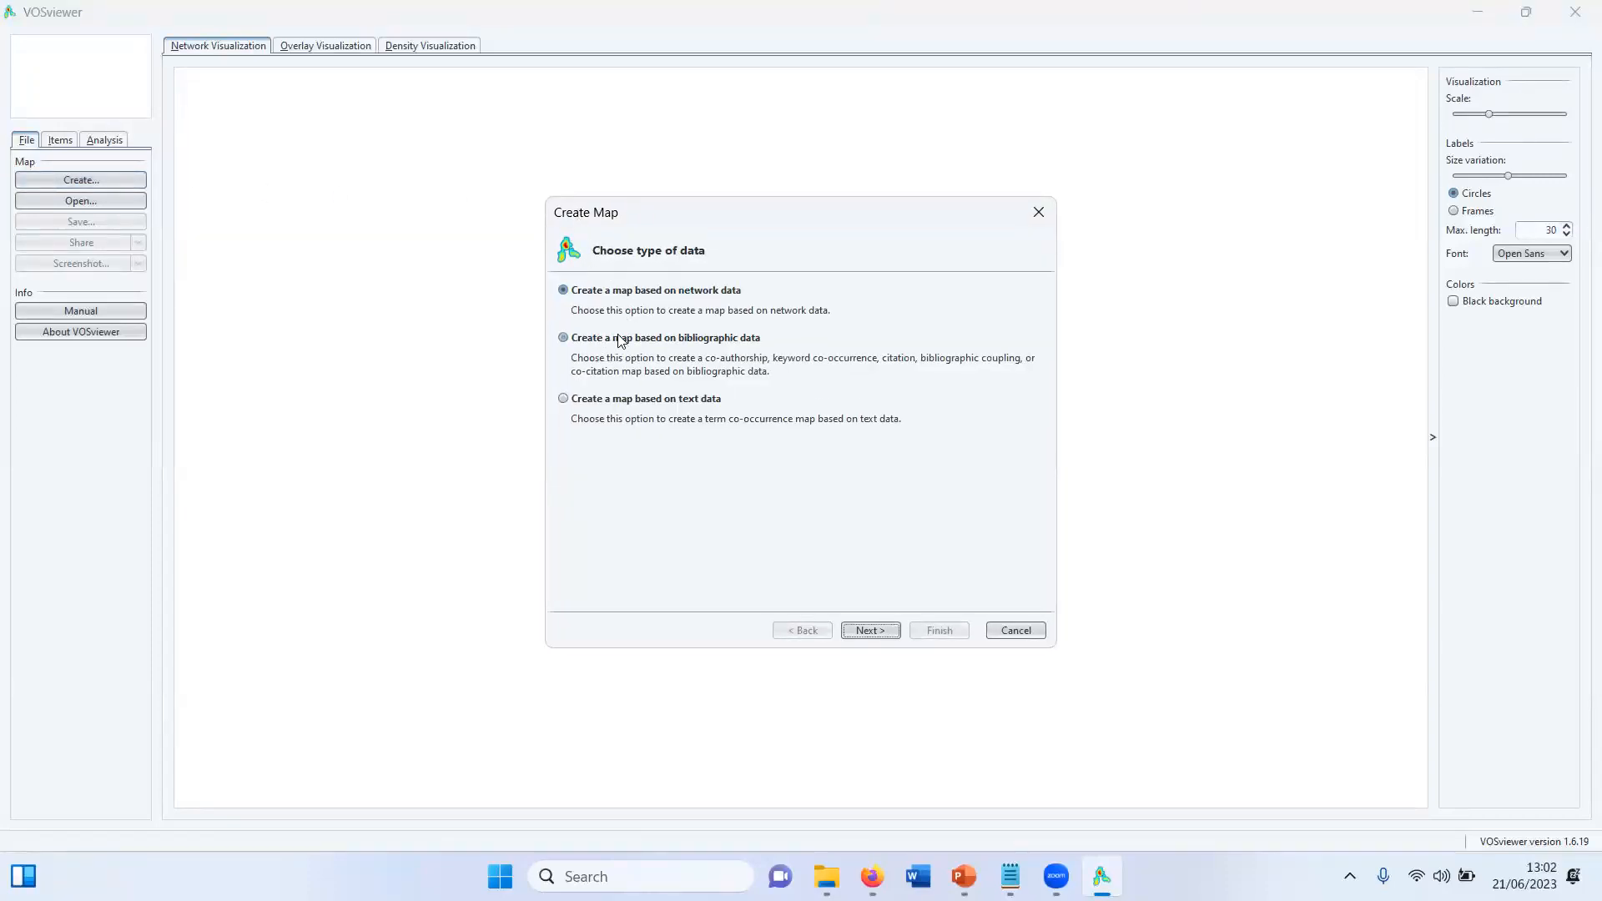
left_click(694, 341)
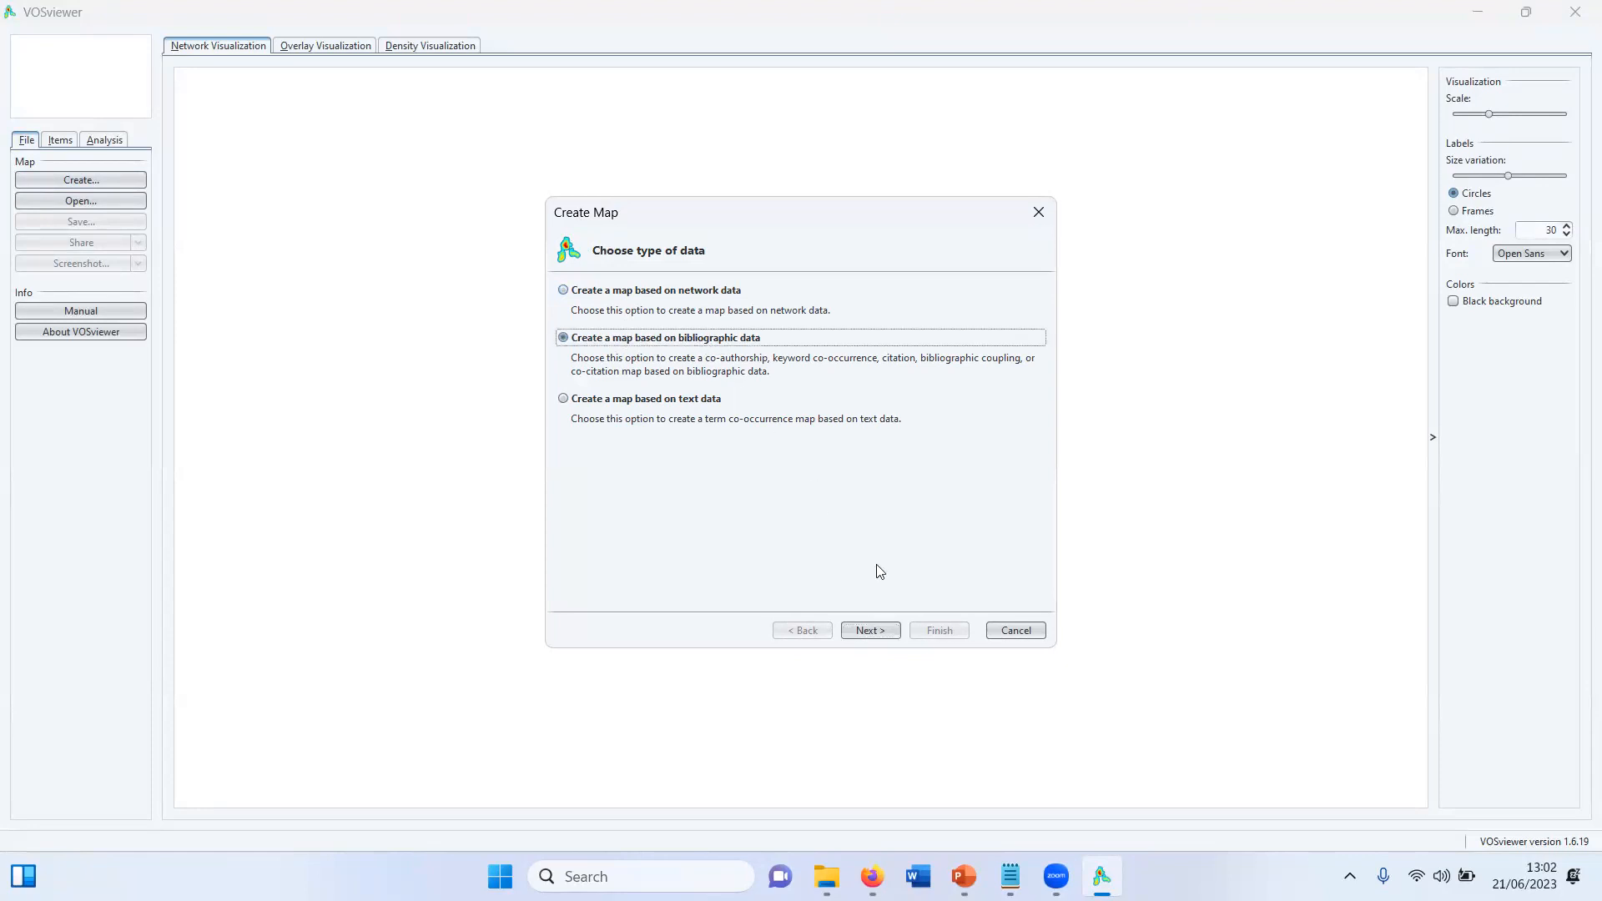
left_click(879, 629)
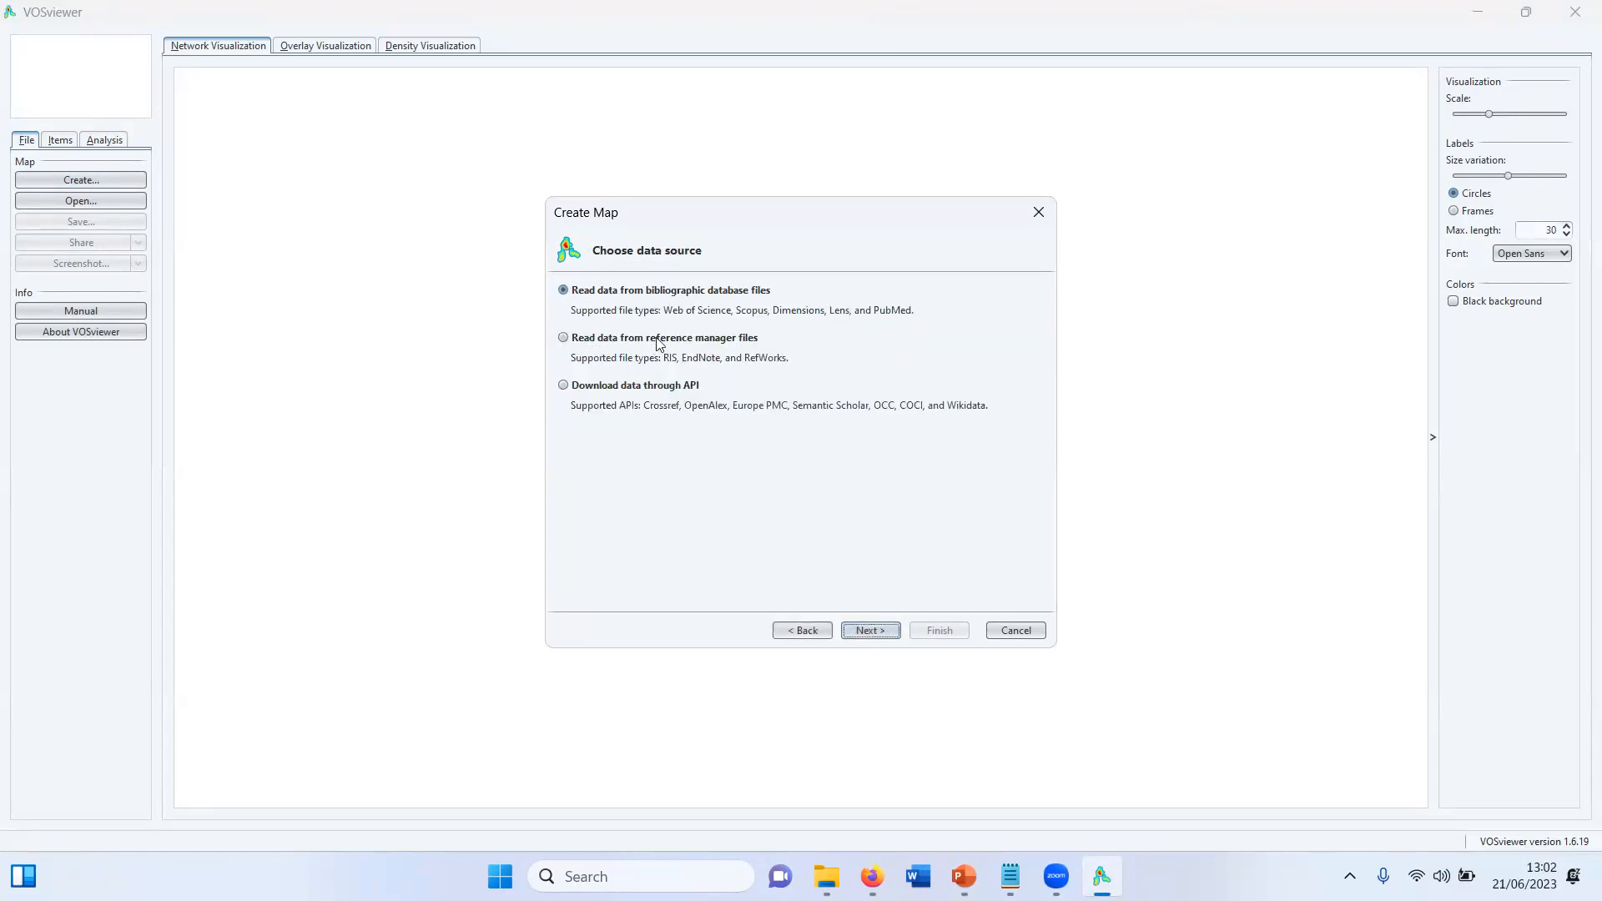
left_click(634, 387)
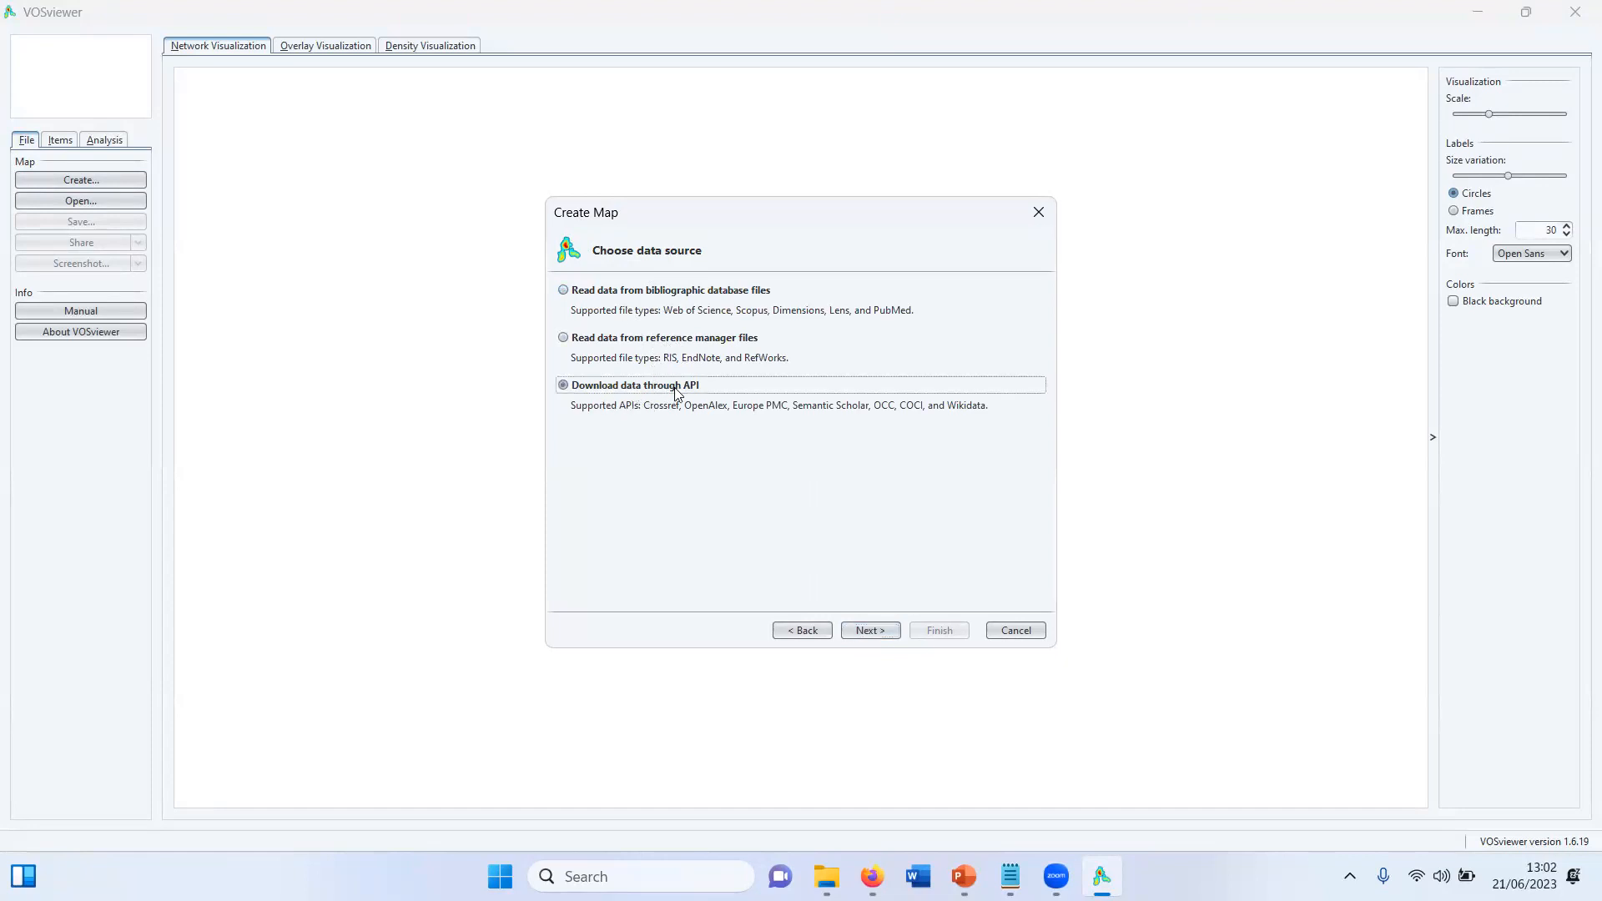
left_click(869, 631)
Check the APIs offered for search queries and for DOI files, and choose OpenAlex for the search query
left_click(648, 334)
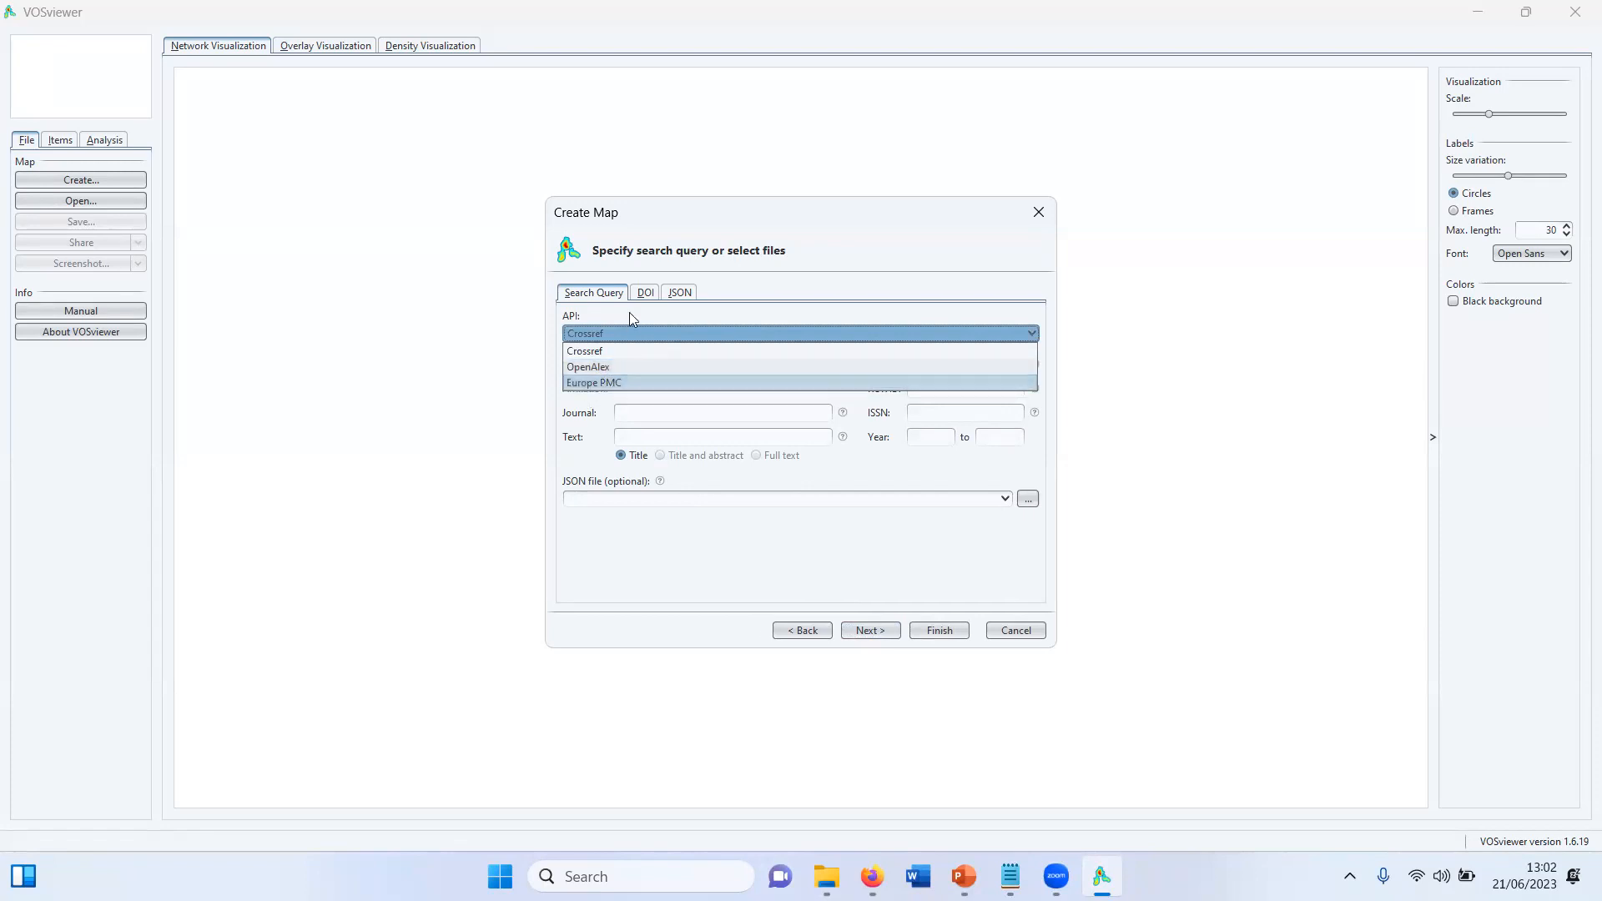
left_click(645, 293)
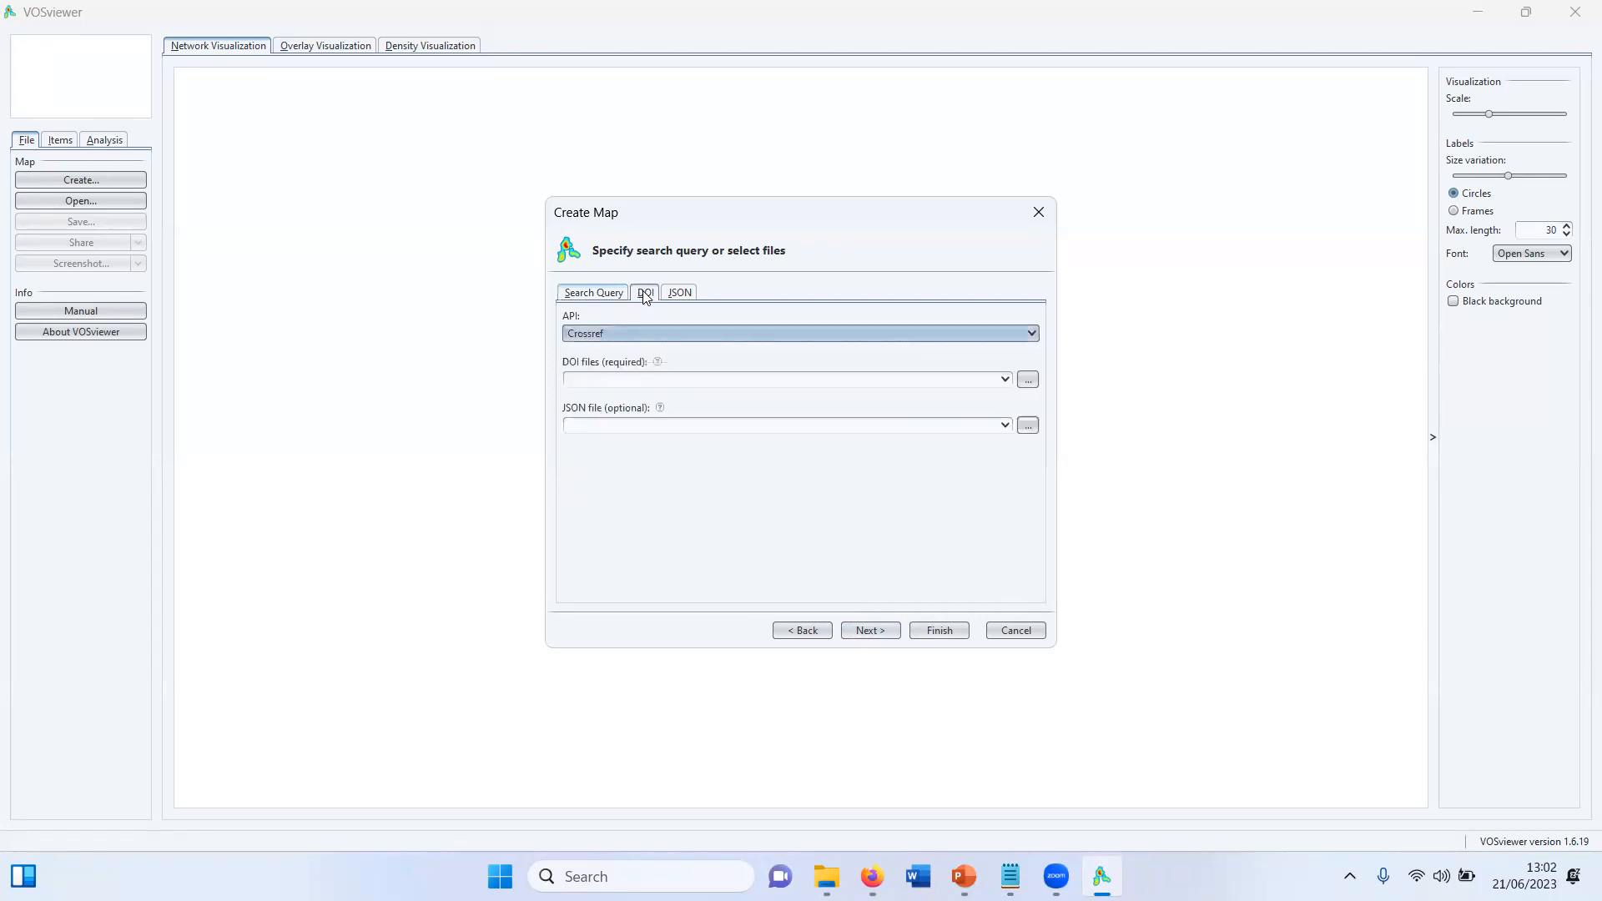
left_click(665, 332)
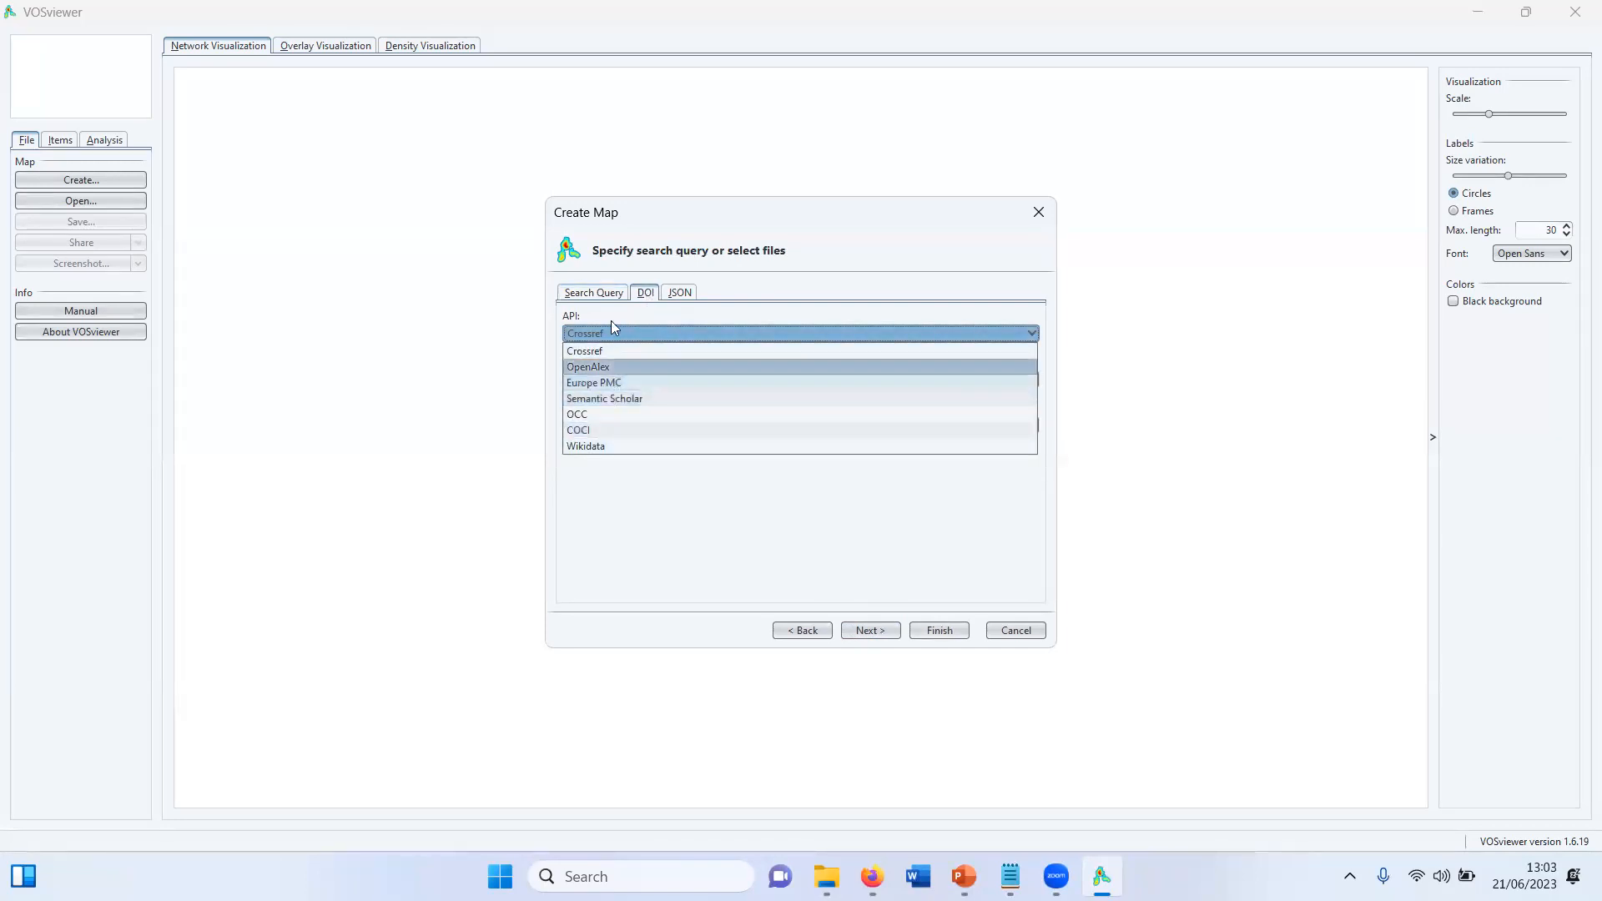
left_click(612, 294)
left_click(588, 331)
left_click(591, 369)
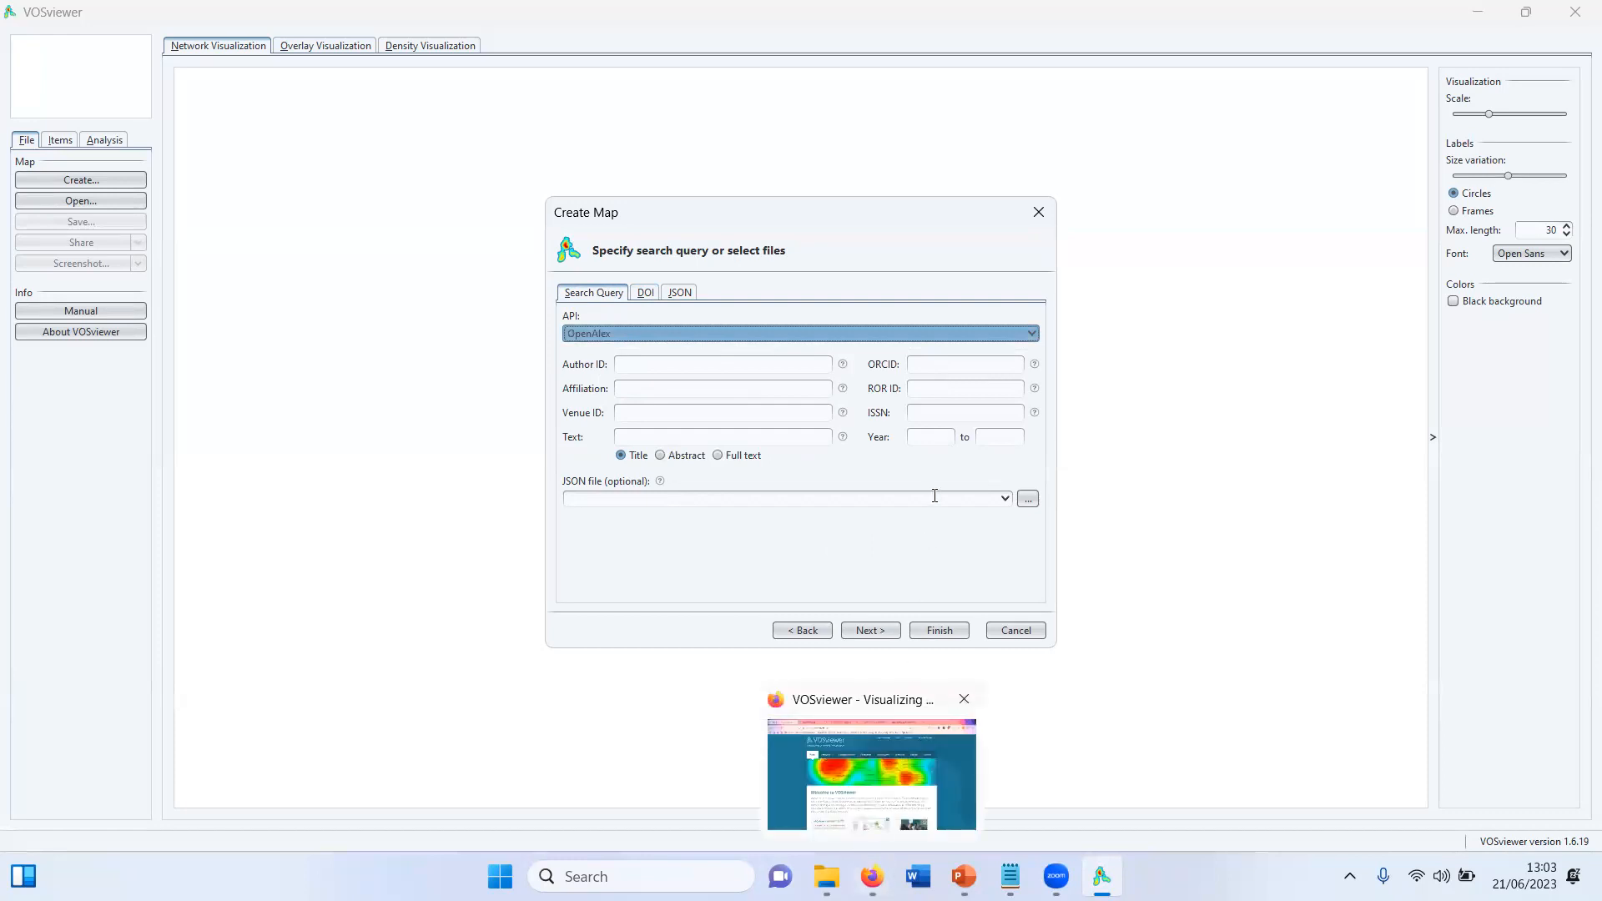
Switch to Firefox and copy the researcher's ORCID identifier from the open ORCID profile page
mouse_move(872, 877)
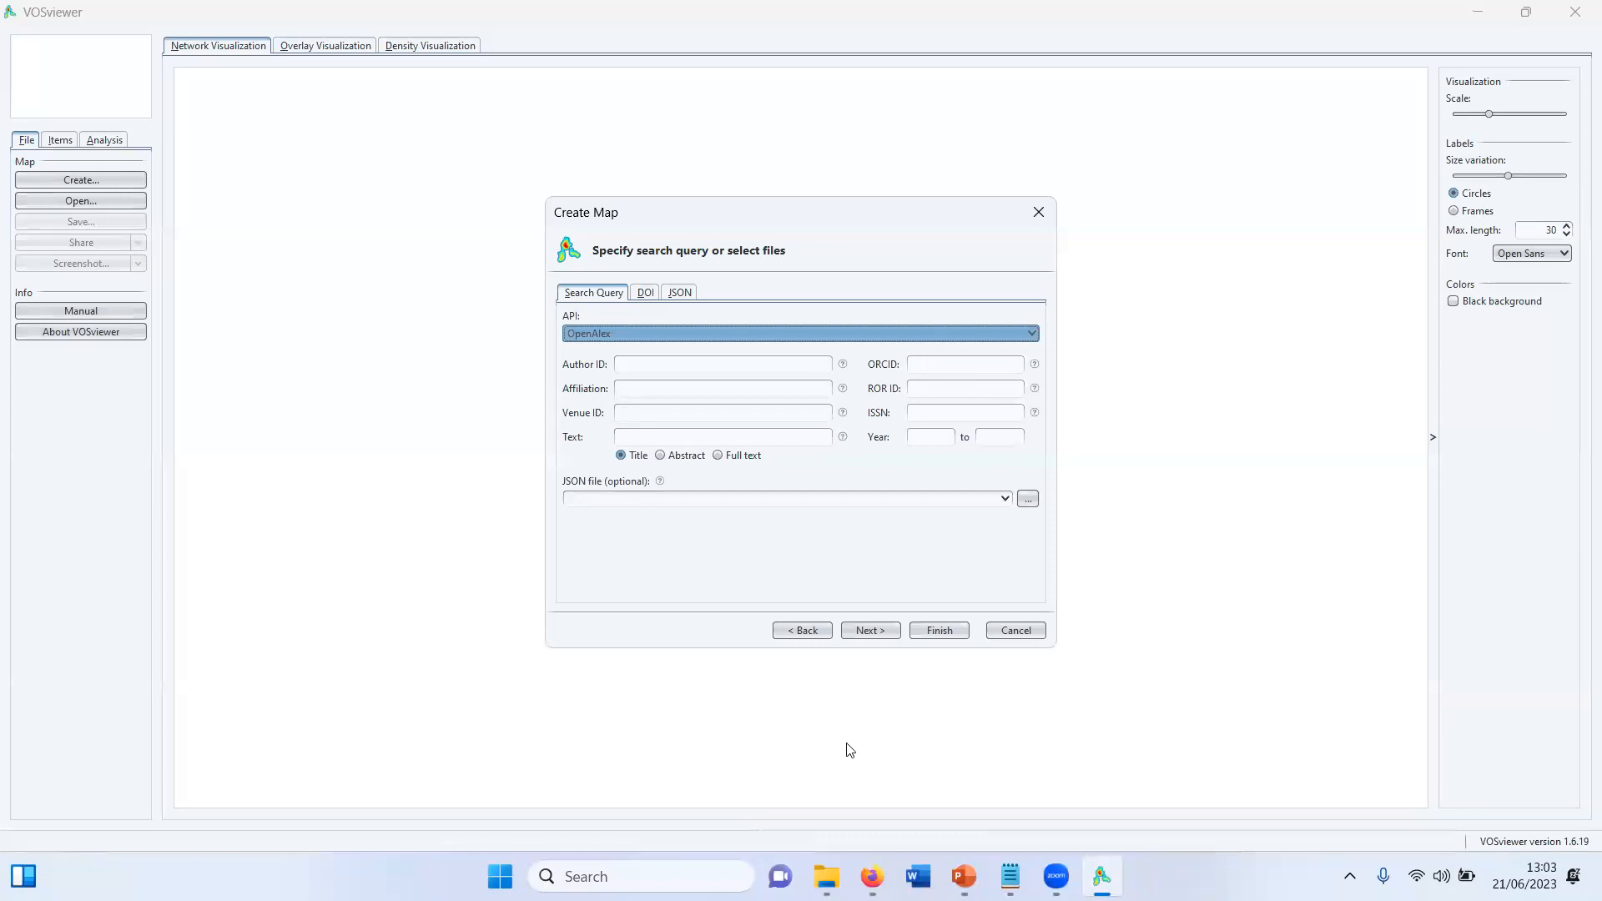
left_click(891, 701)
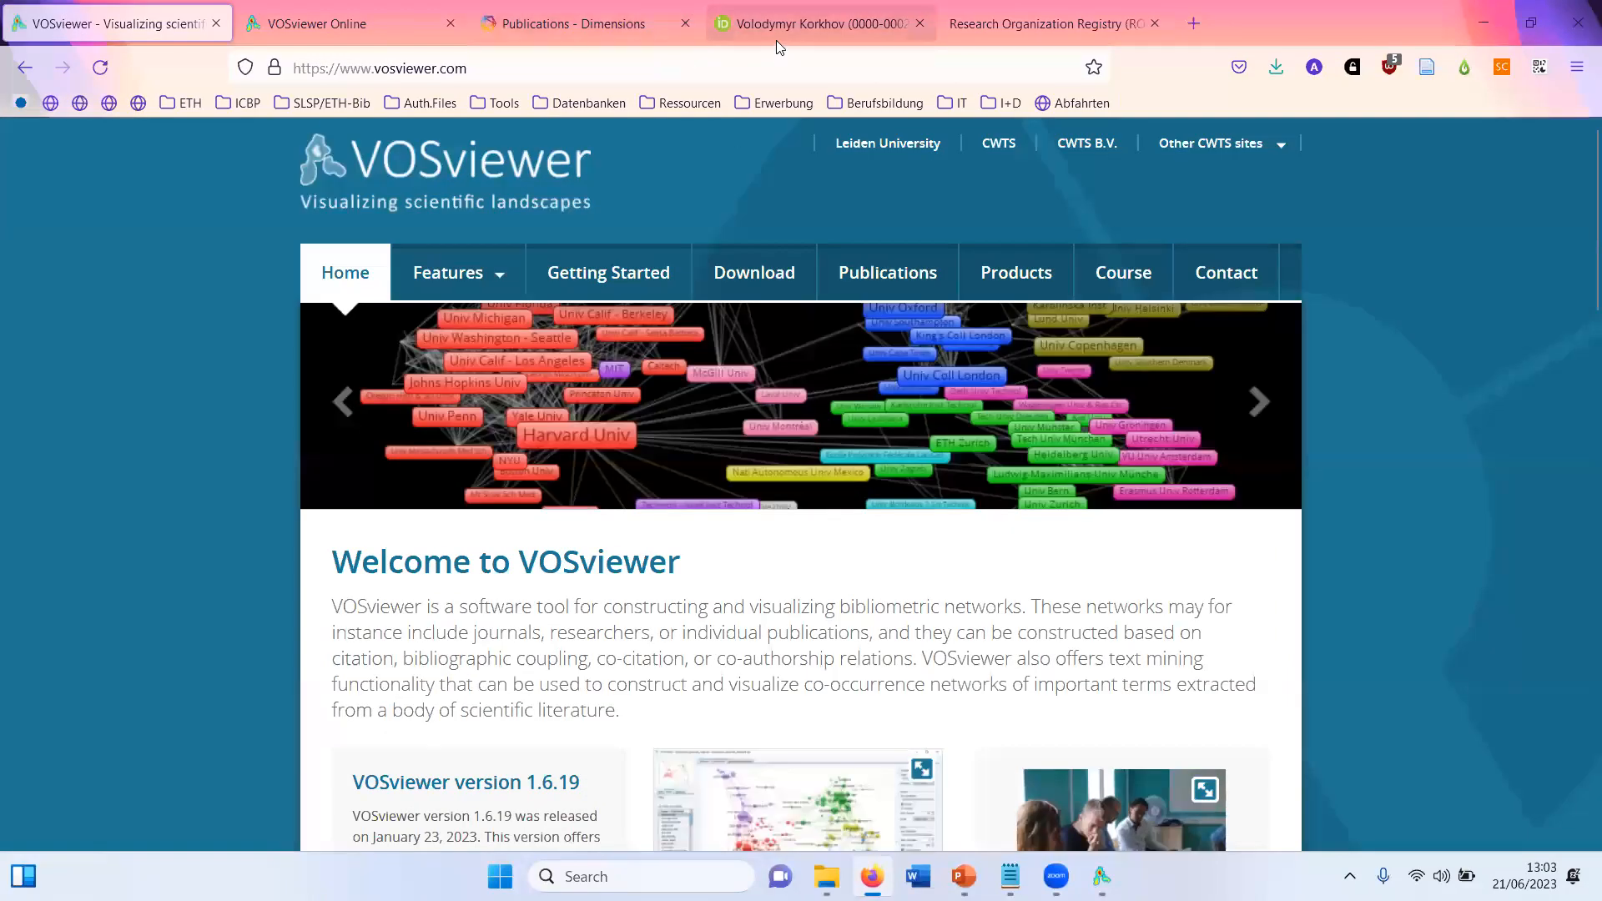
left_click(776, 38)
left_click(236, 448)
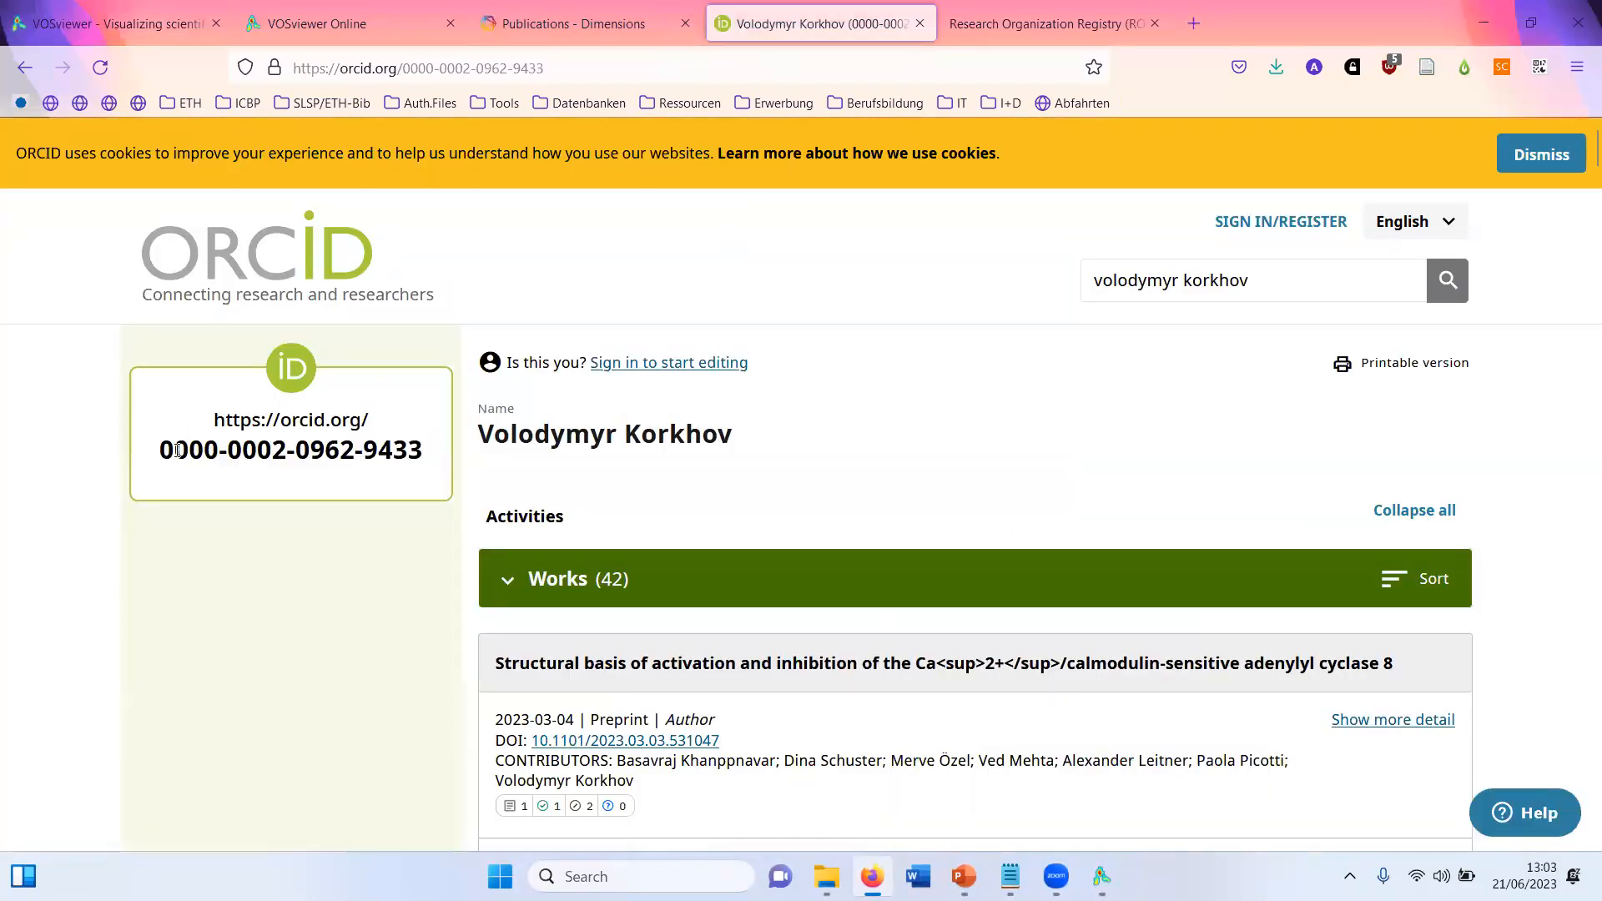
left_click_drag(159, 451, 426, 454)
key("ctrl+c")
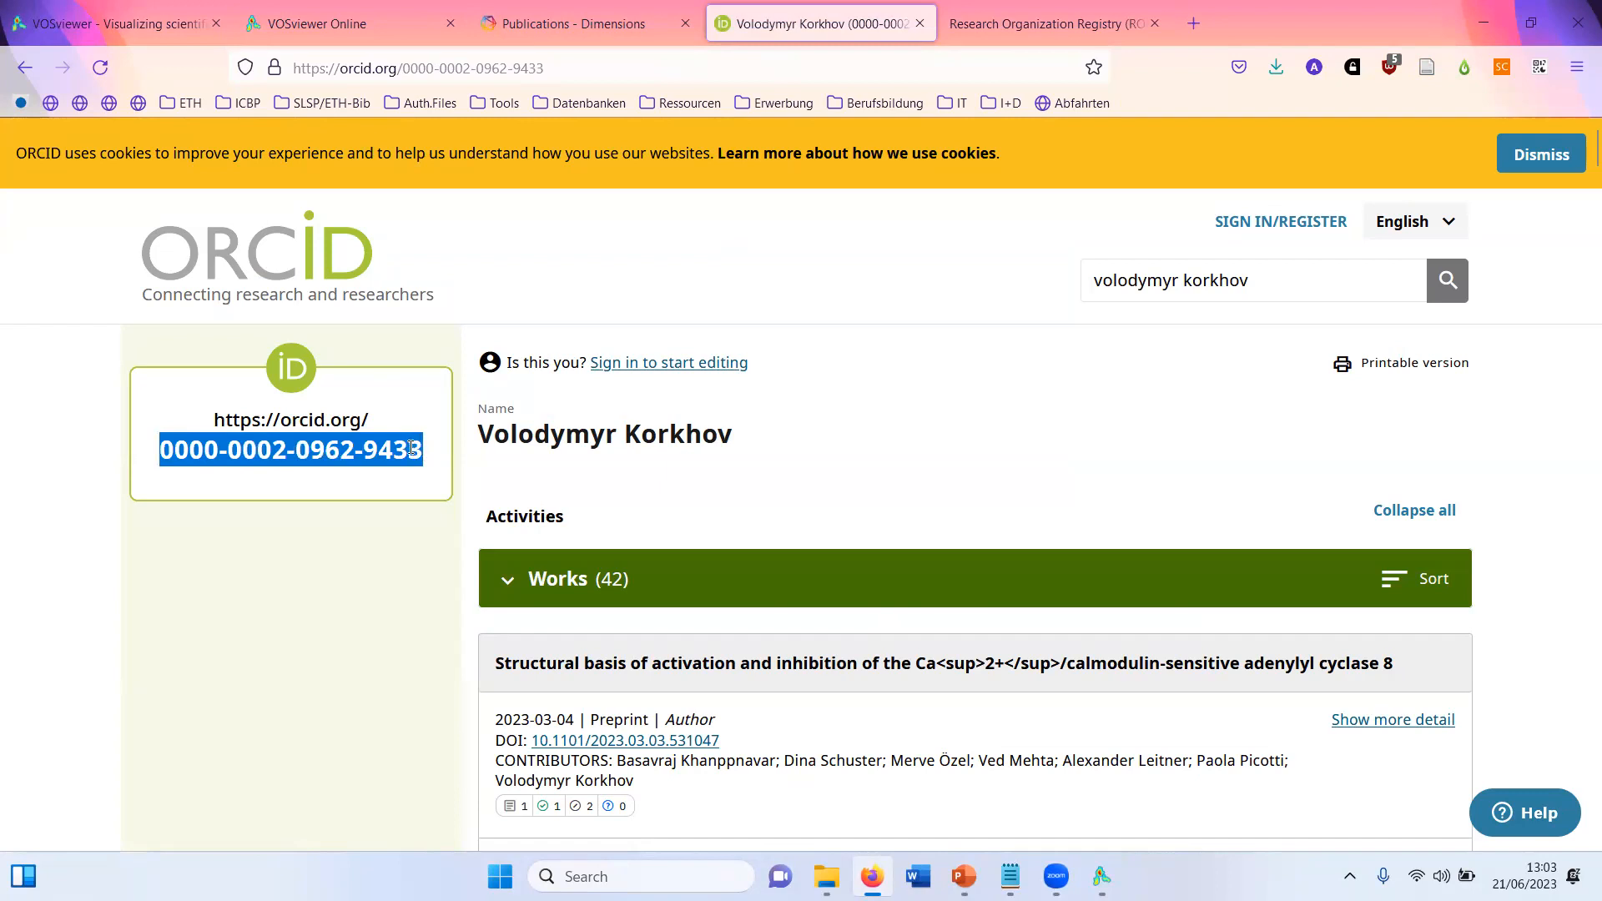
Return to VOSviewer, paste the researcher's identifier as the ORCID search criterion and retrieve the matching documents
key("alt+Tab")
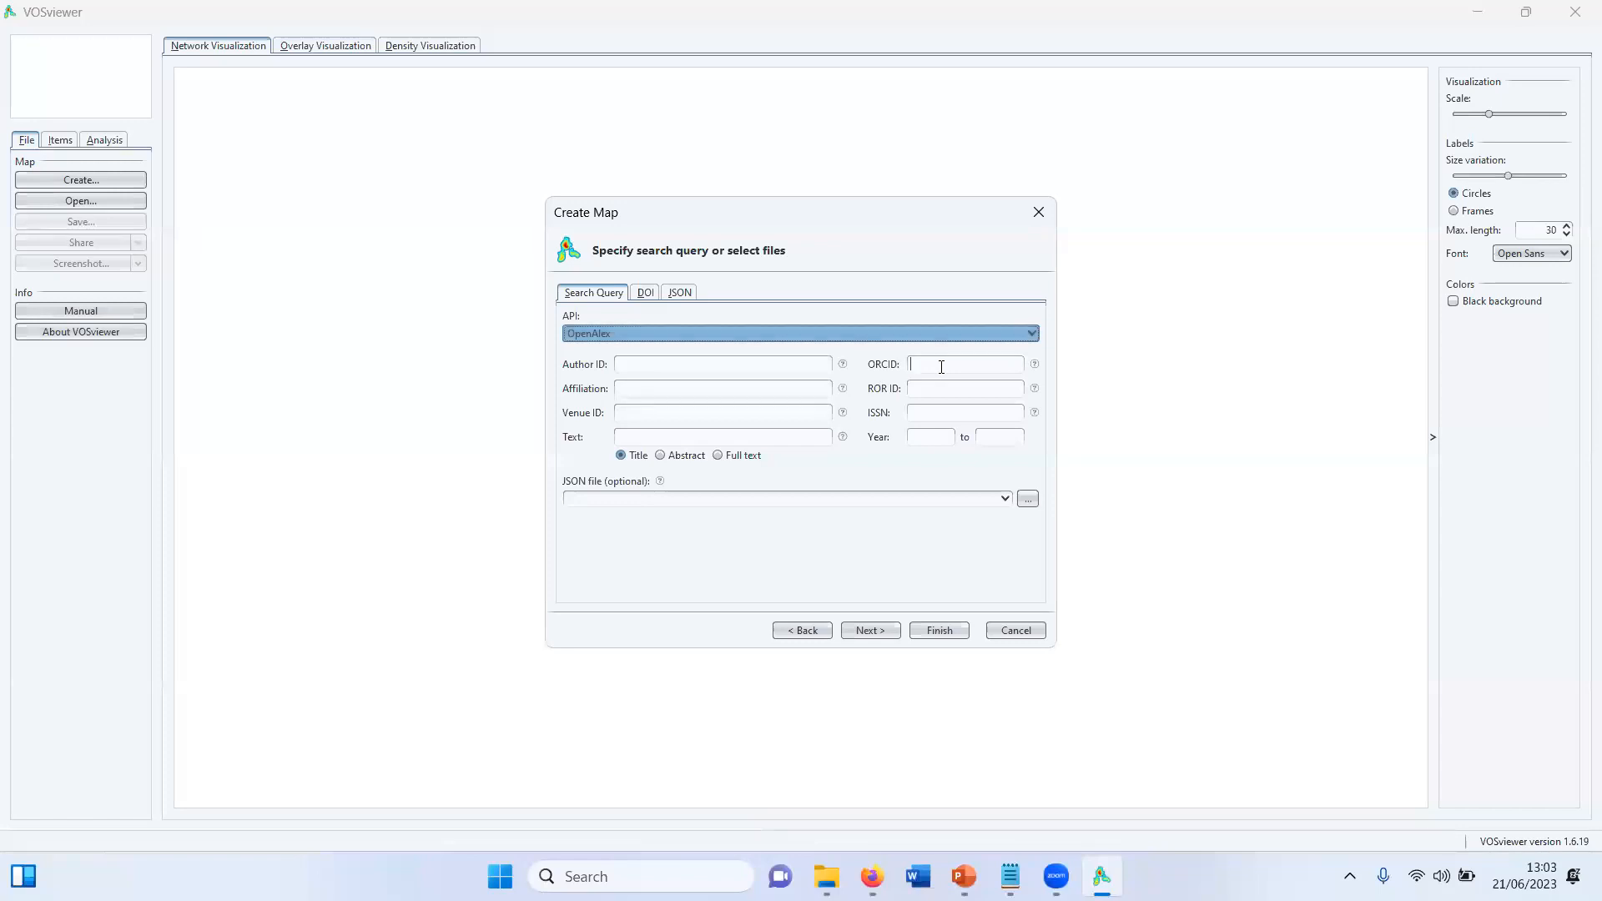
left_click(943, 367)
key("ctrl+v")
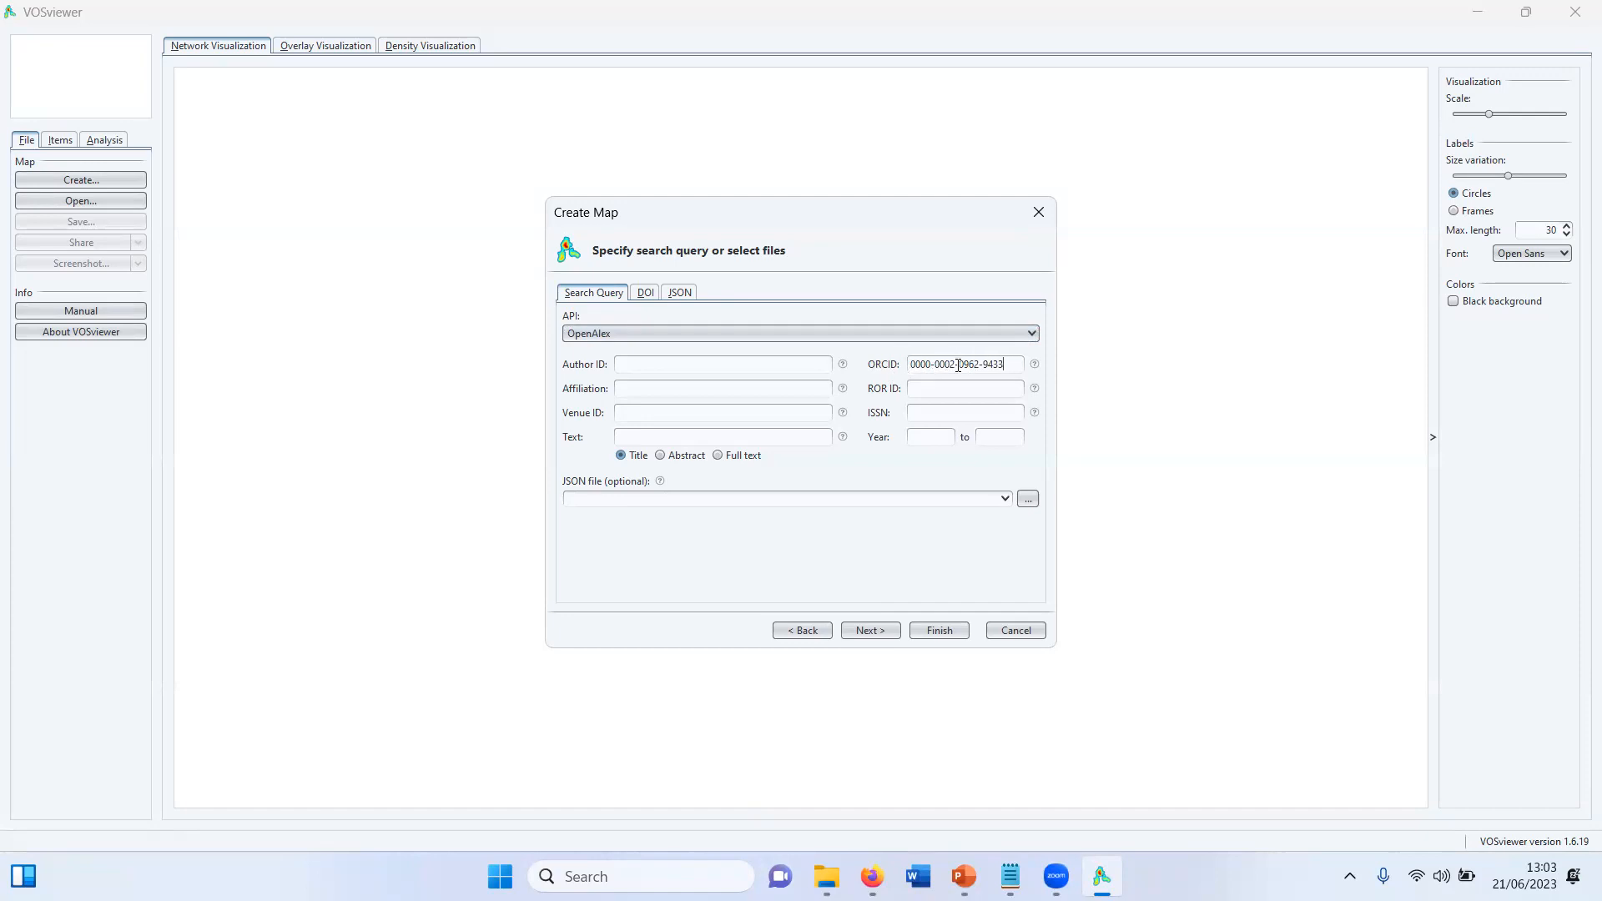
left_click(864, 632)
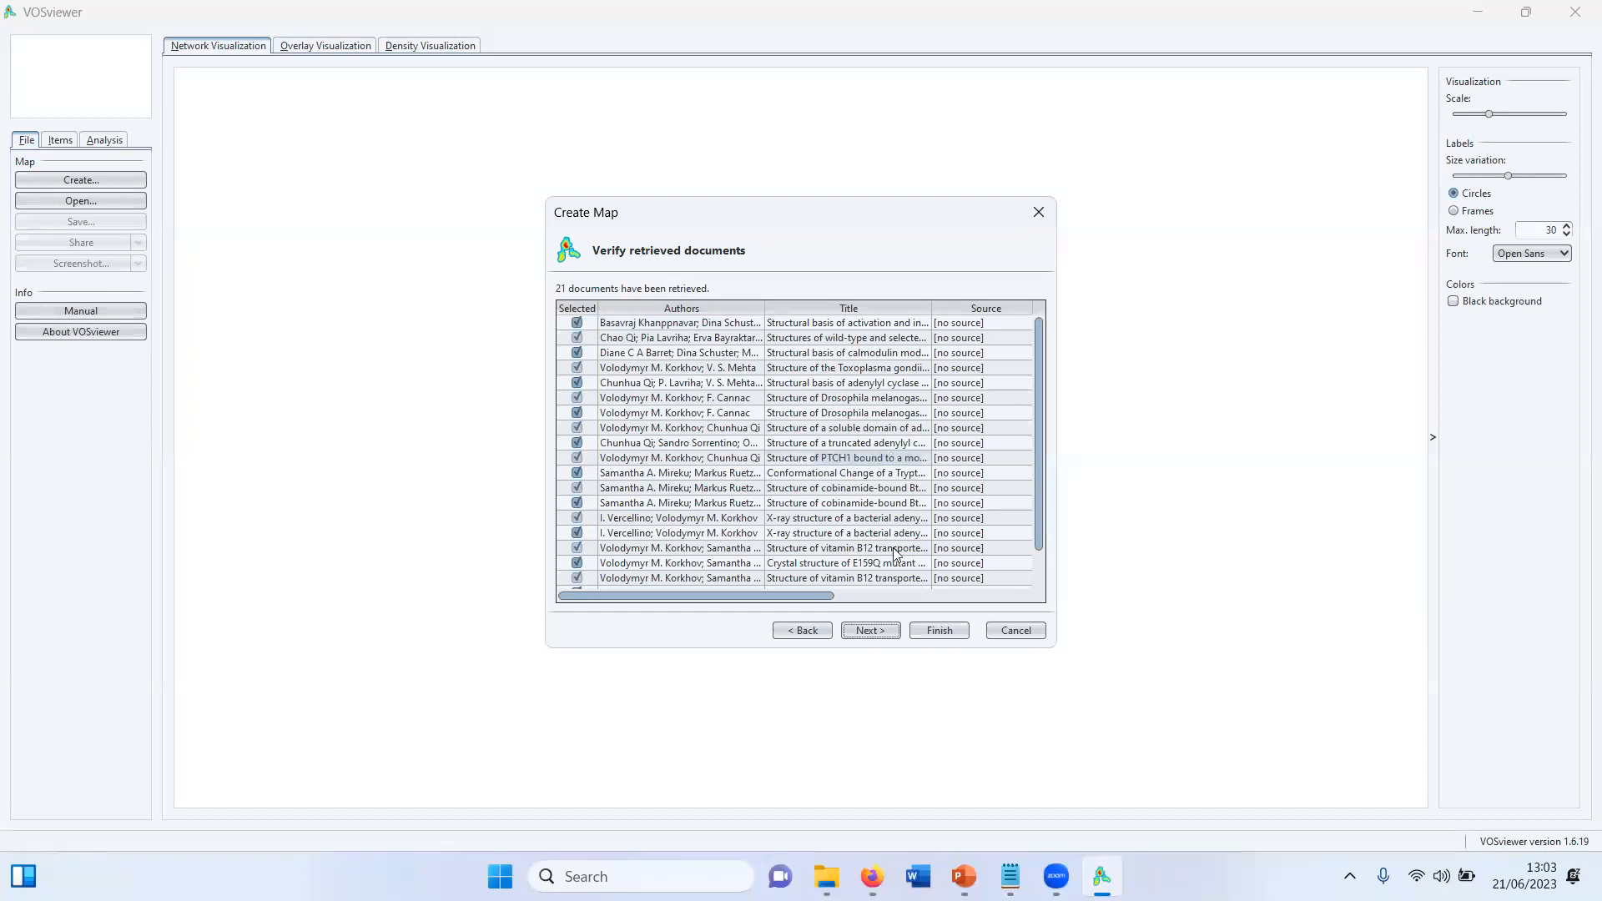
Create a co-authorship map of authors with full counting, a minimum of 1 document per author and all 53 authors
left_click(867, 634)
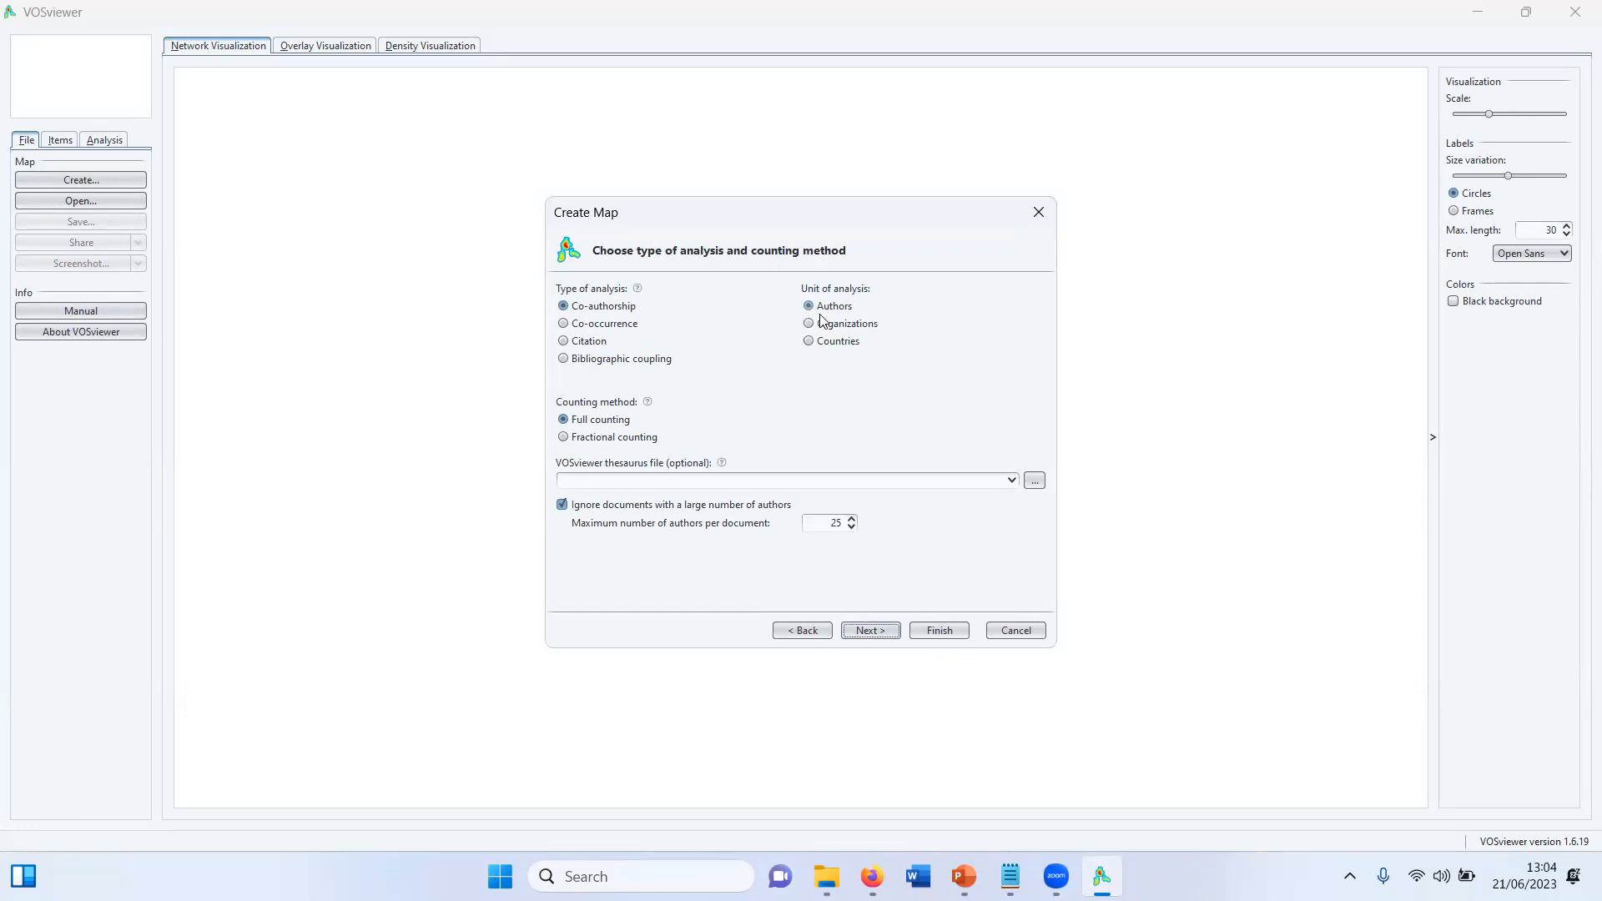
left_click(870, 631)
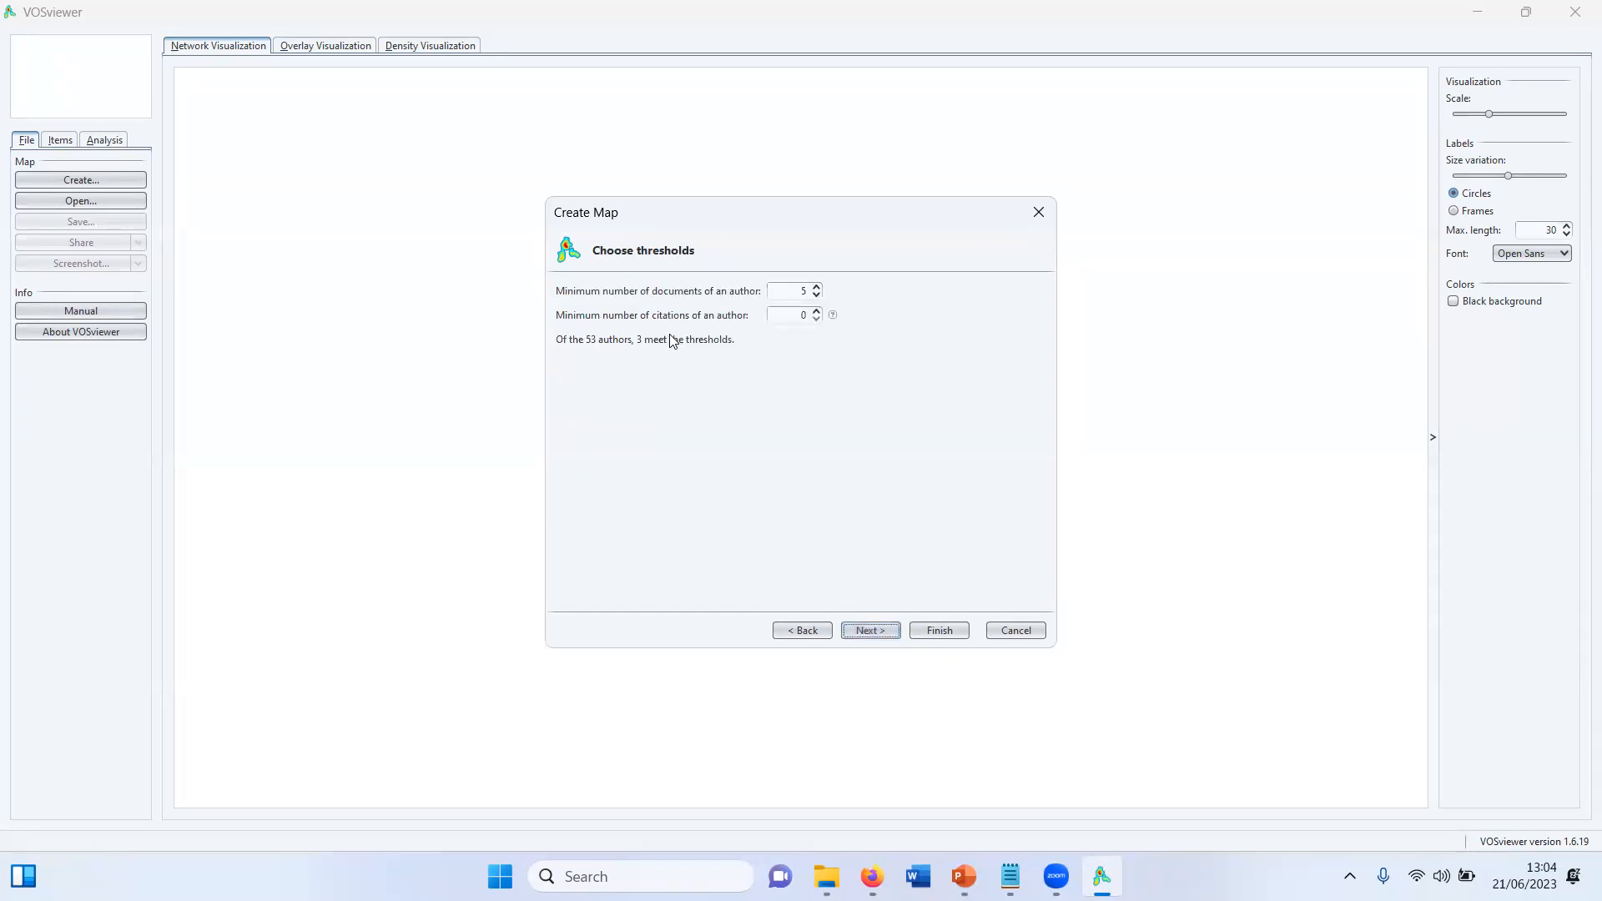
left_click(816, 296)
left_click(816, 296)
left_click(816, 295)
left_click(816, 295)
left_click(888, 633)
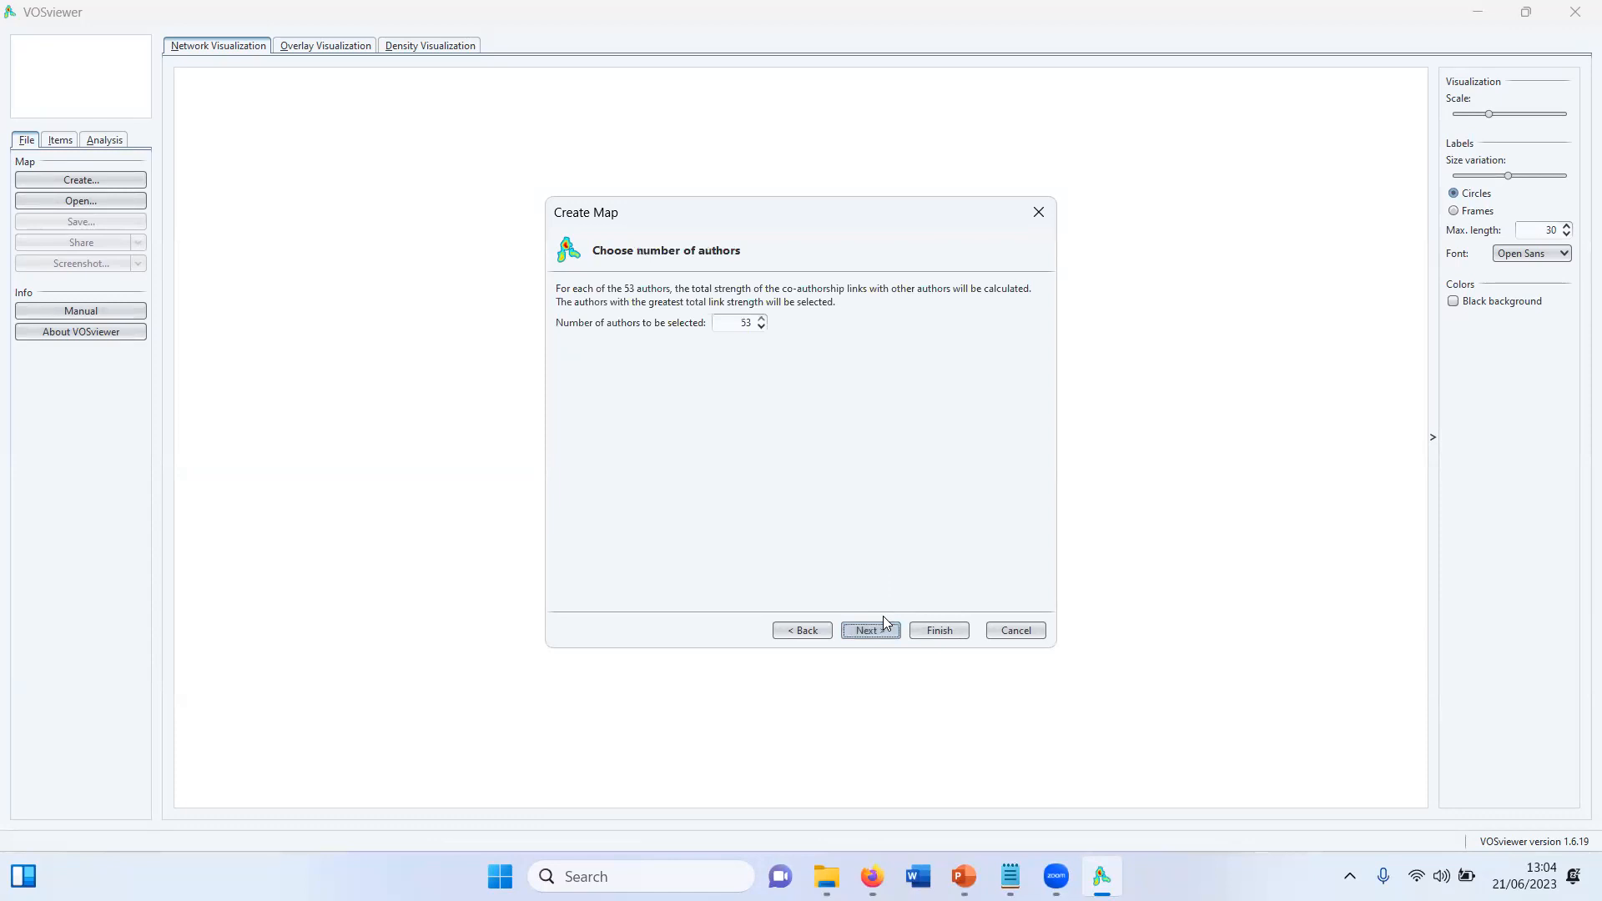
left_click(880, 630)
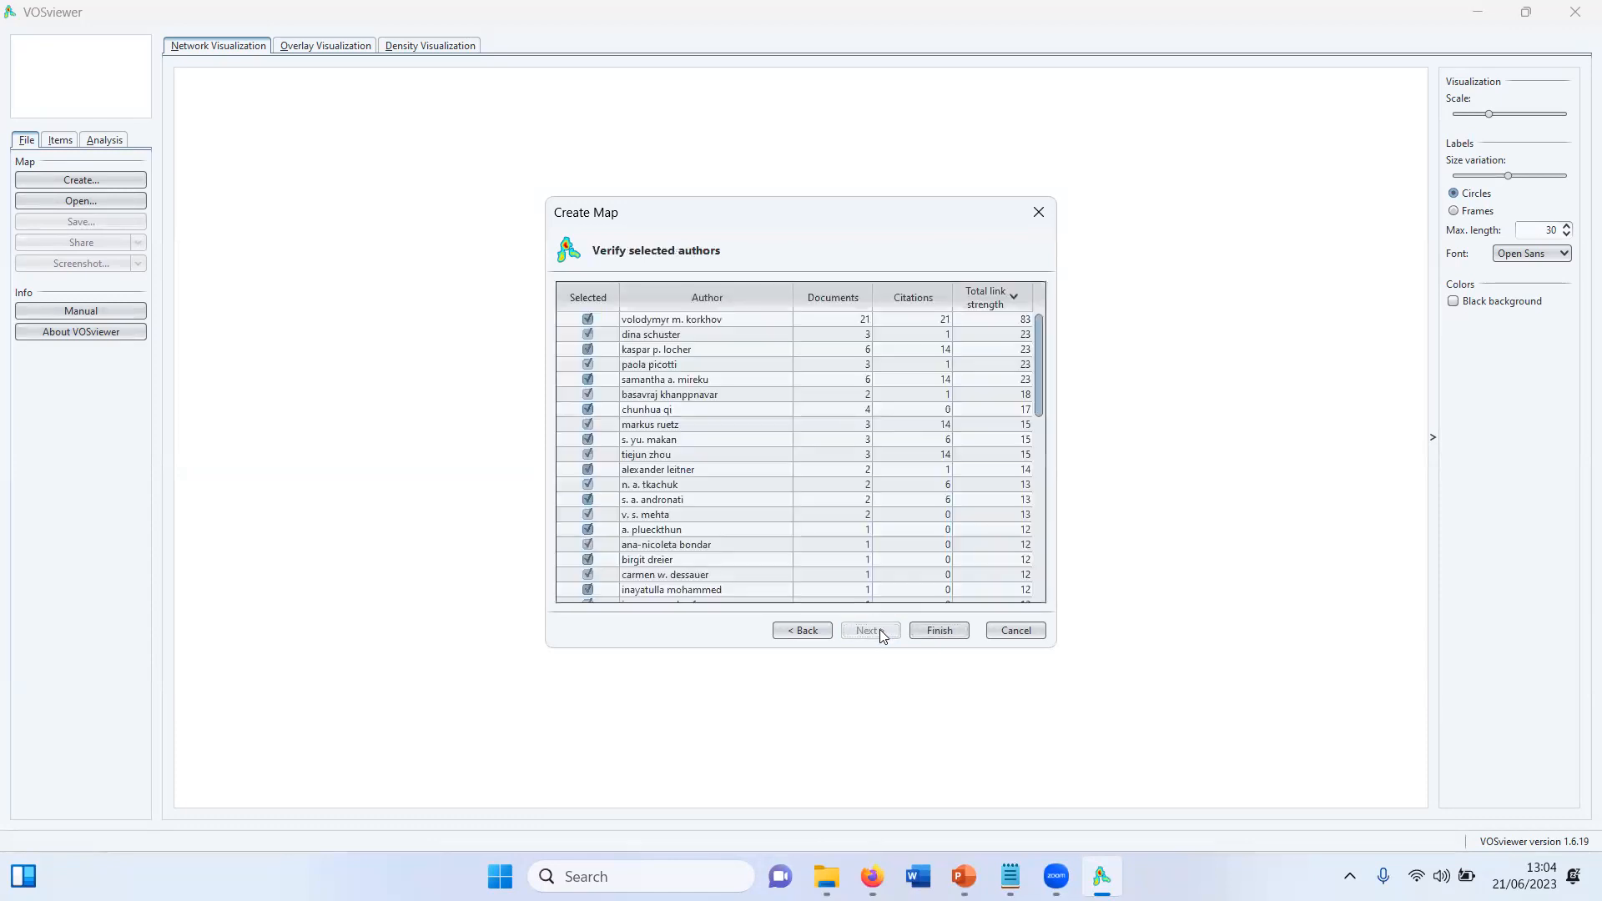
left_click(939, 631)
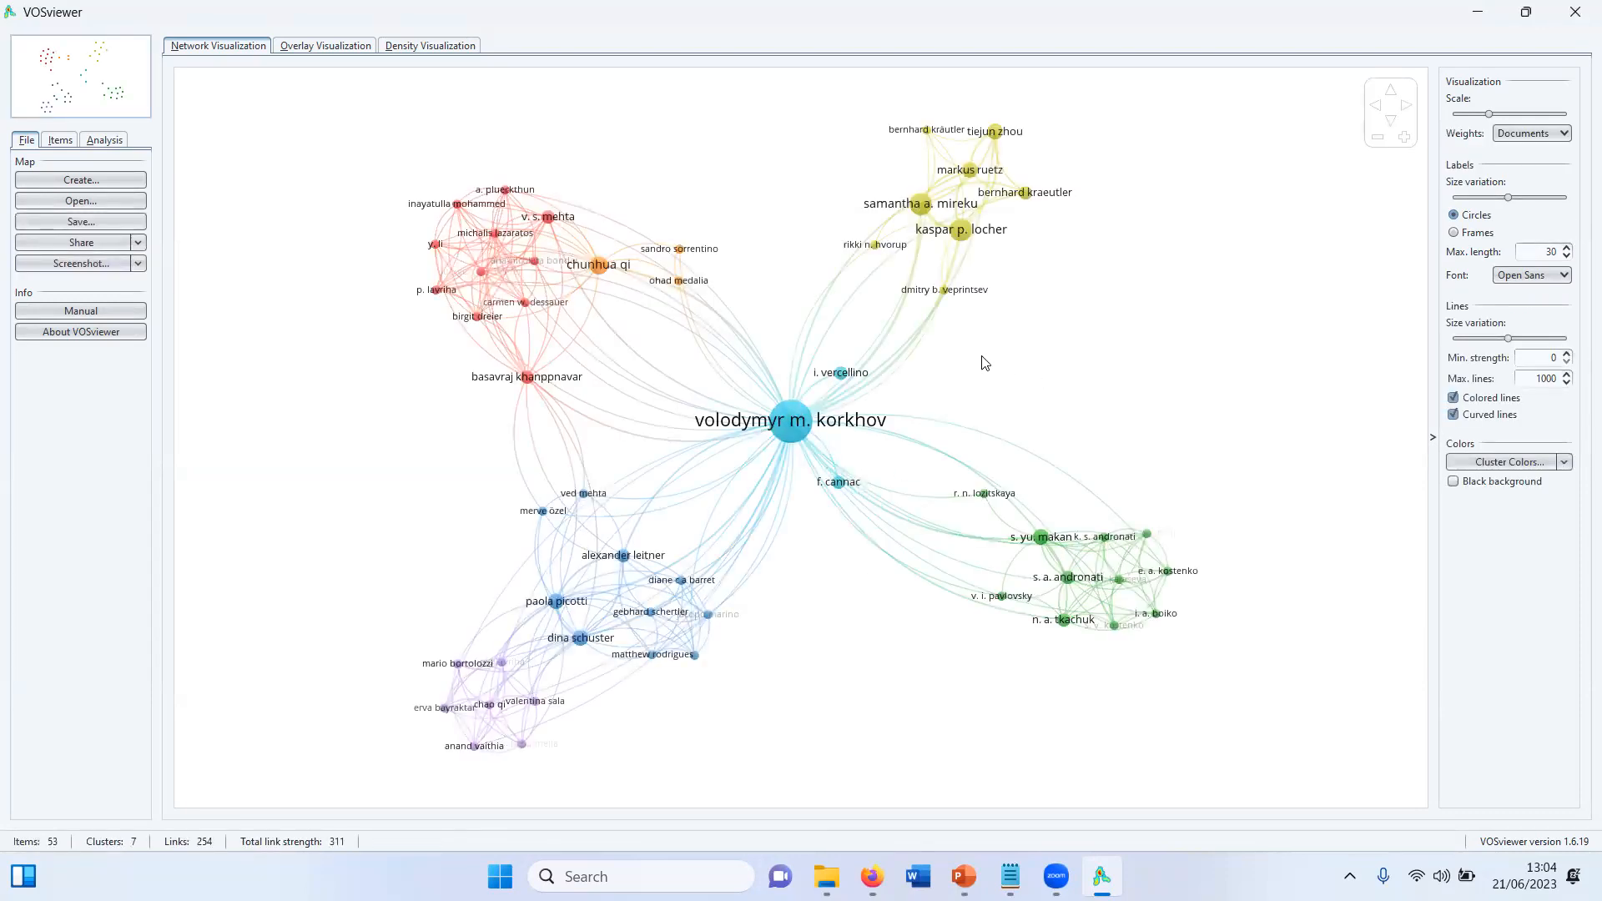
Try the black background on the co-authorship network and restore the white background
left_click(784, 426)
scroll(935, 383, "up", 2)
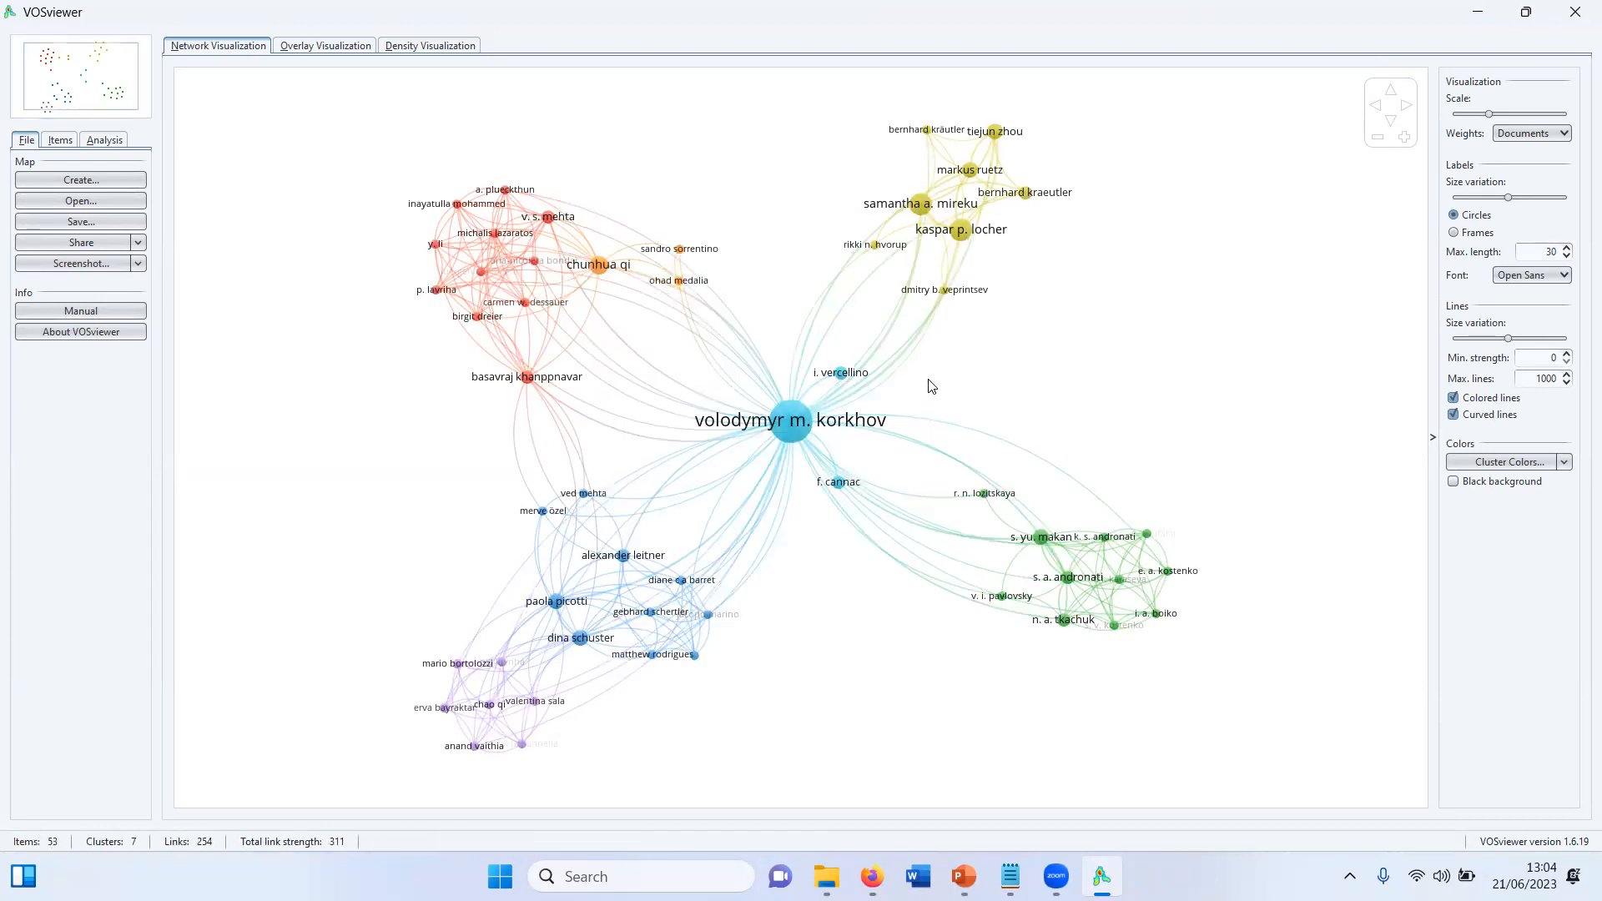
scroll(918, 383, "down", 1)
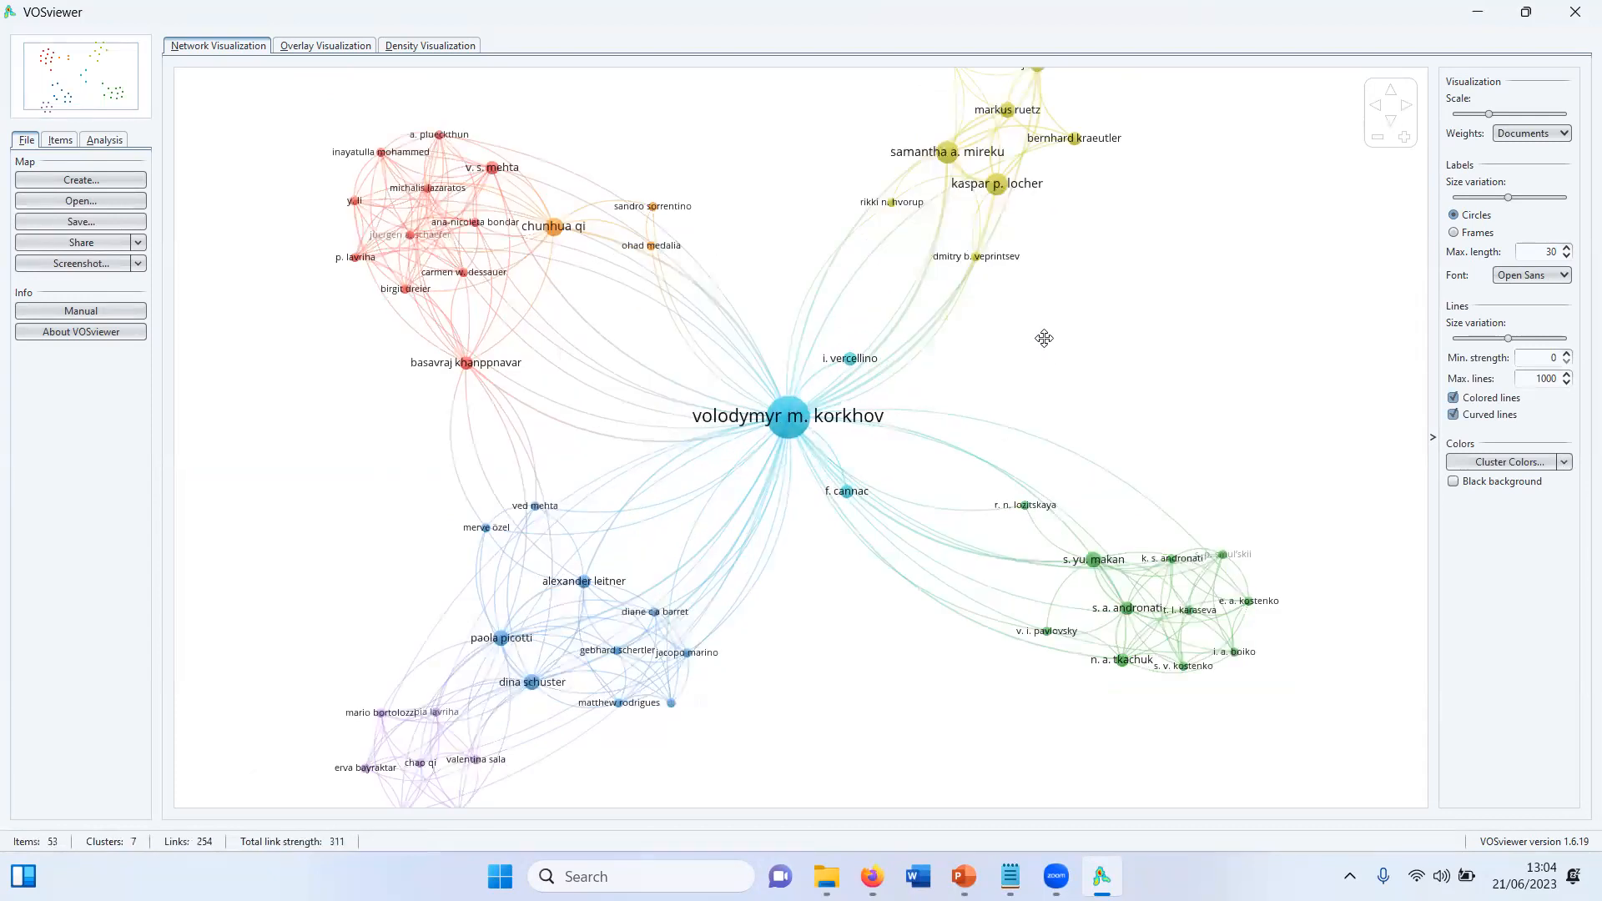
scroll(1044, 340, "down", 1)
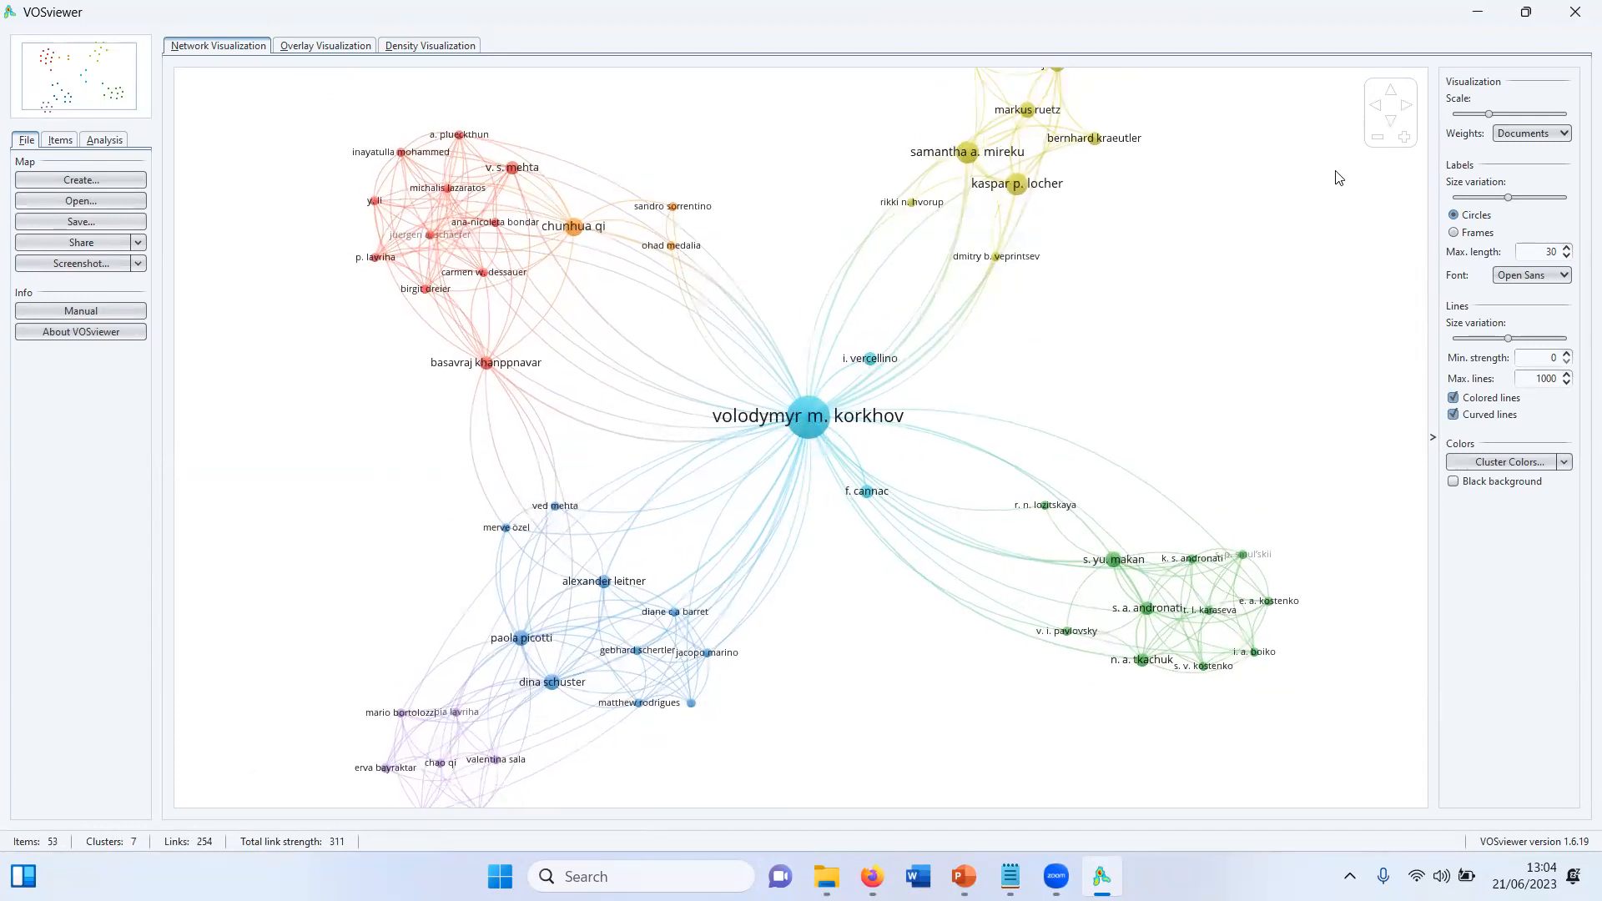
left_click_drag(1216, 397, 1217, 442)
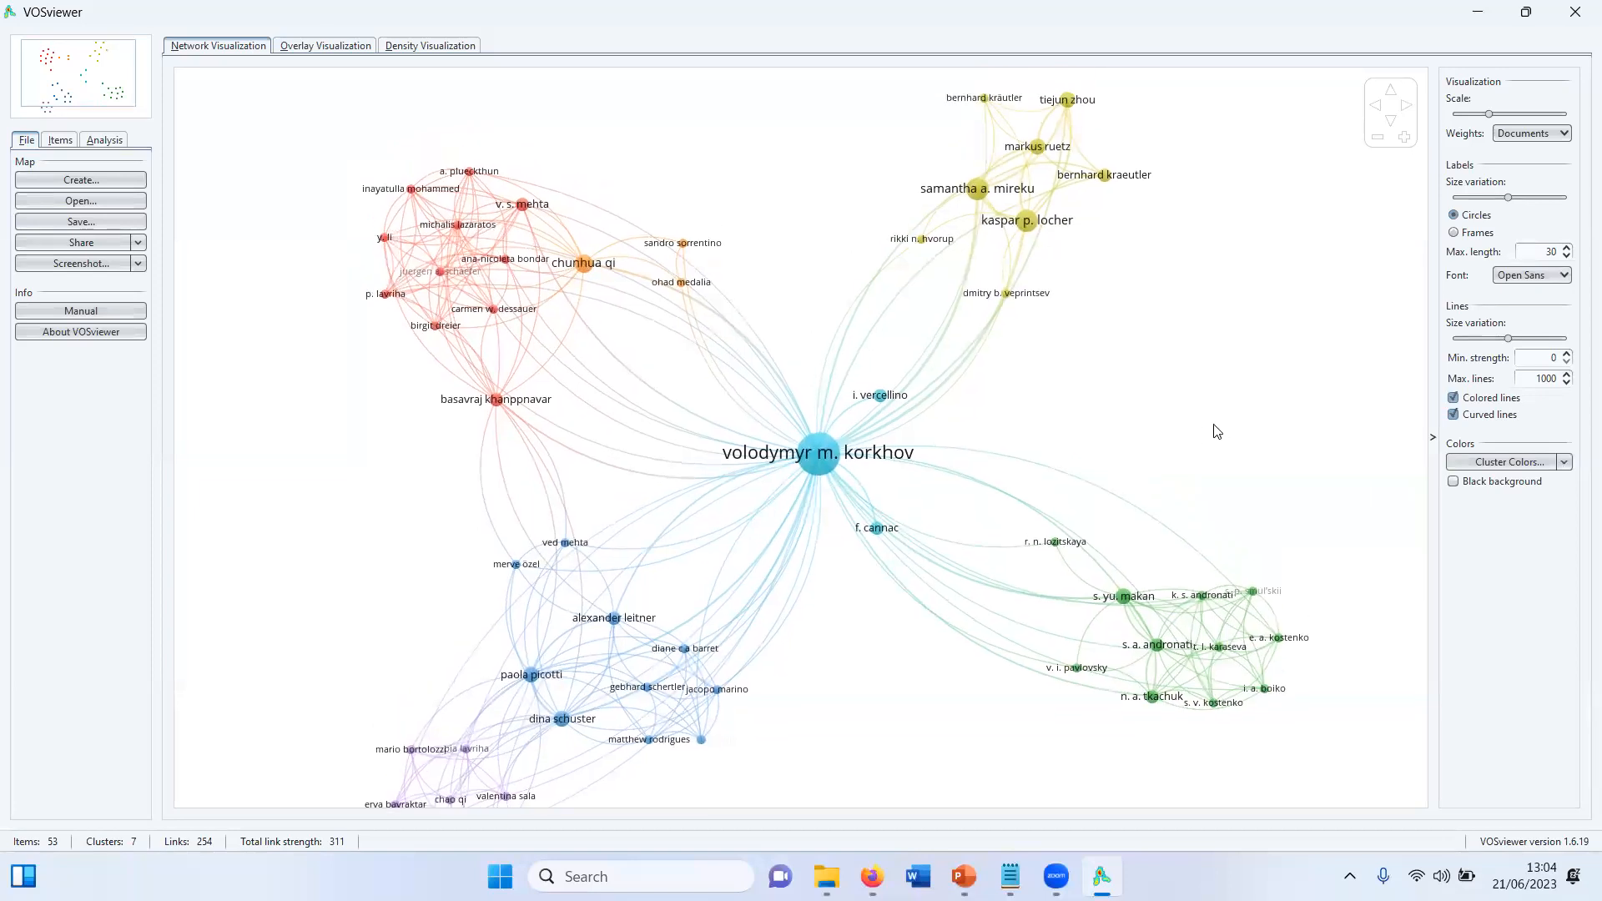
left_click(1453, 484)
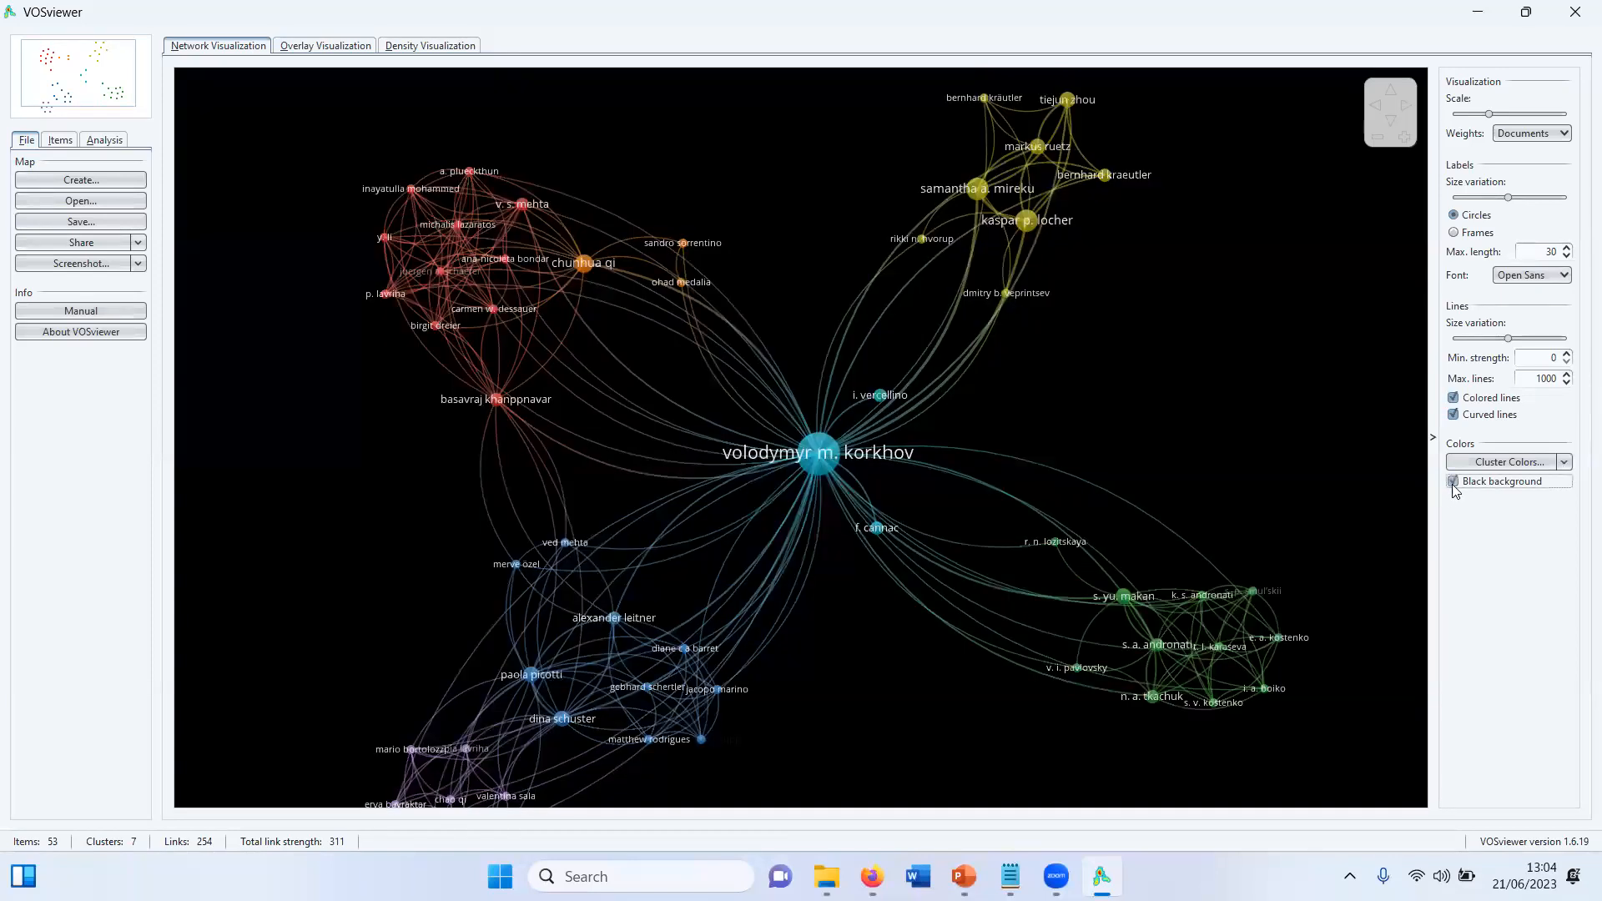
left_click(1452, 484)
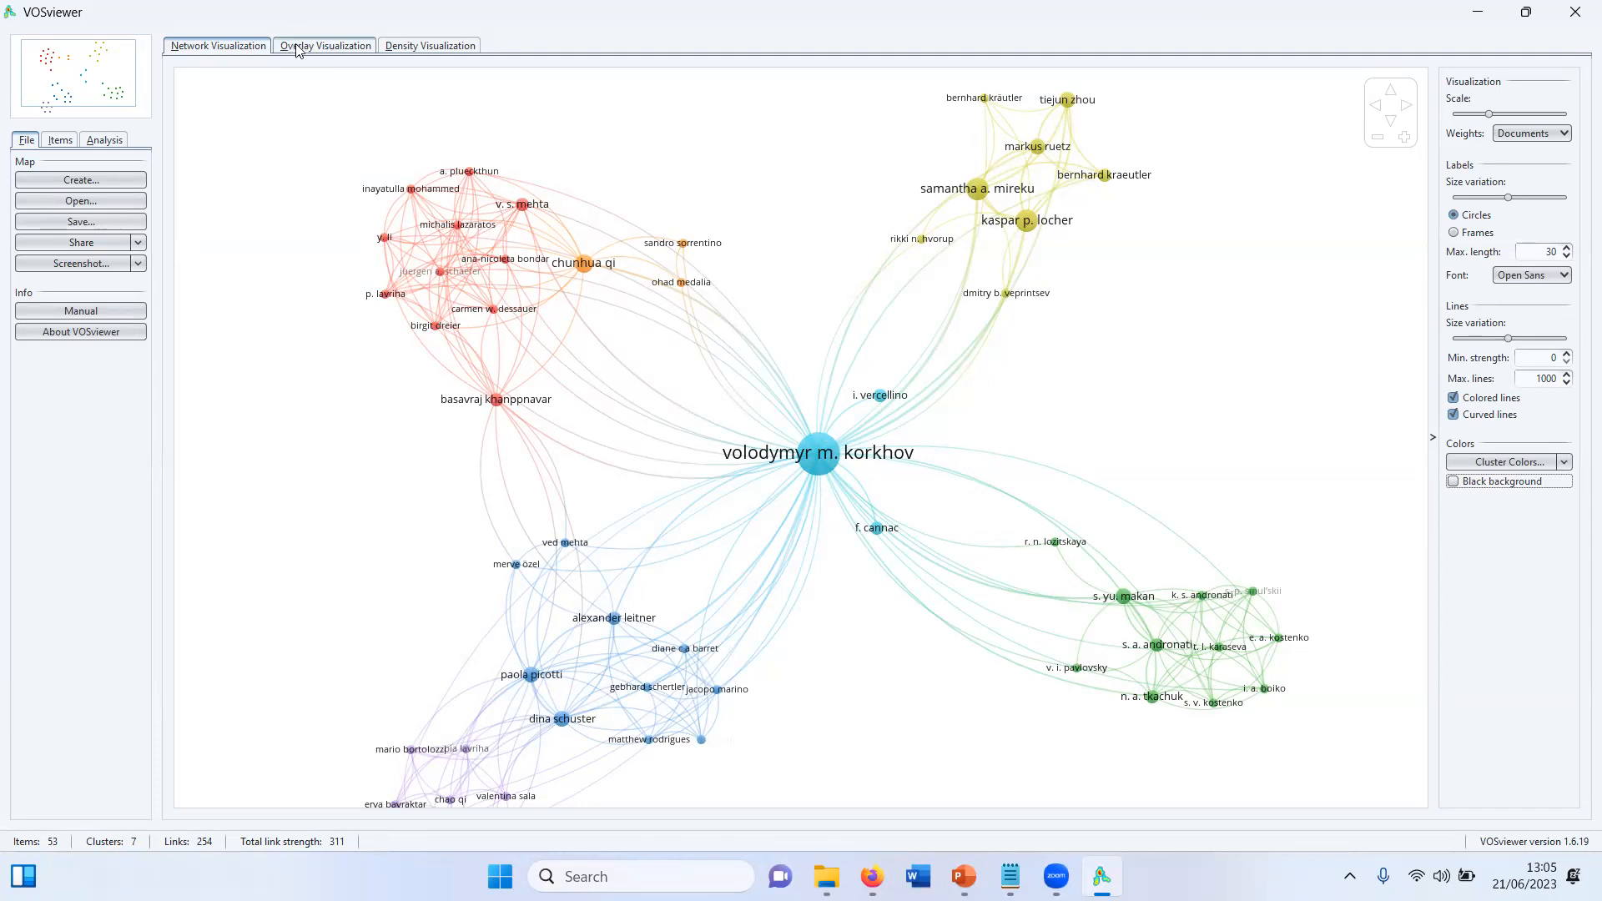
Show the map as an overlay visualization and colour the authors by Avg. norm. citations
left_click(322, 54)
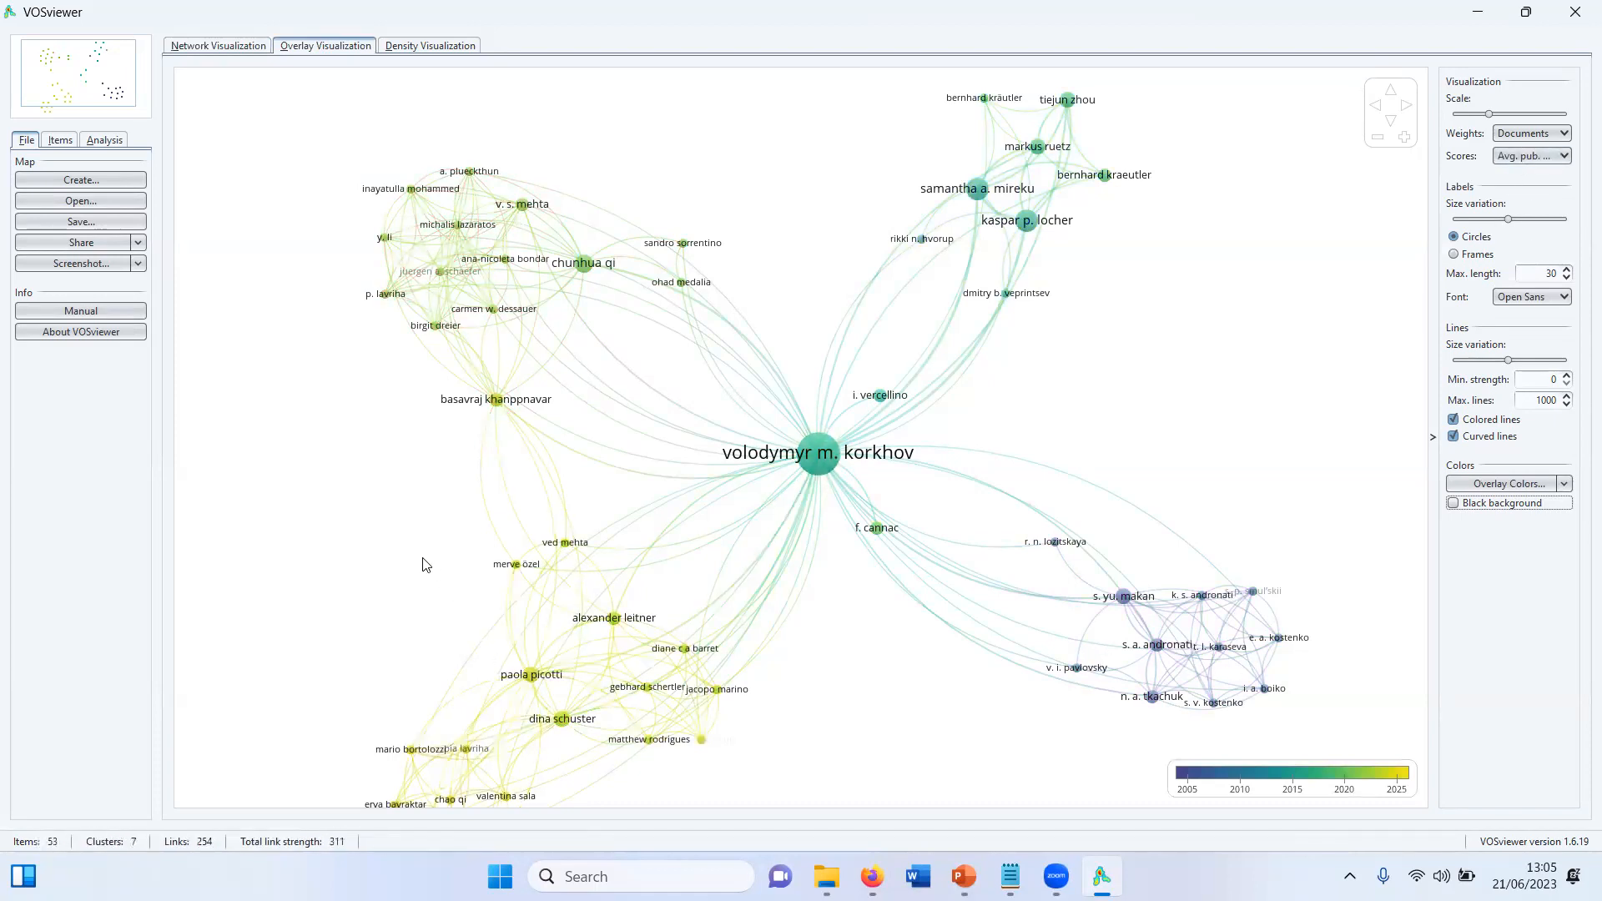
left_click_drag(415, 542, 413, 534)
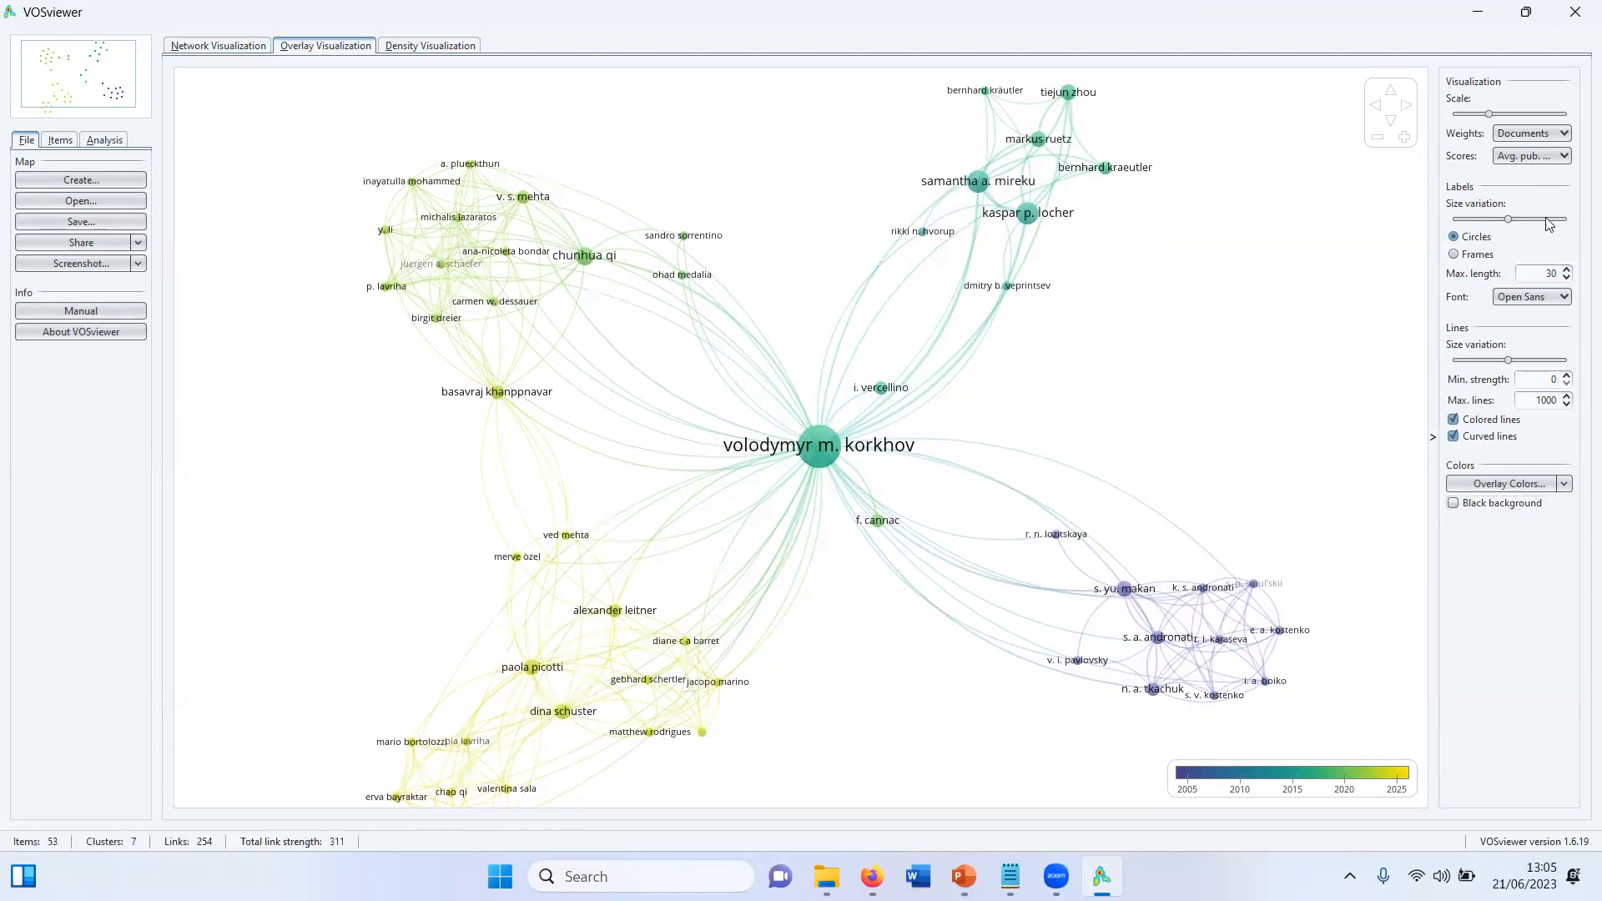
left_click(1532, 157)
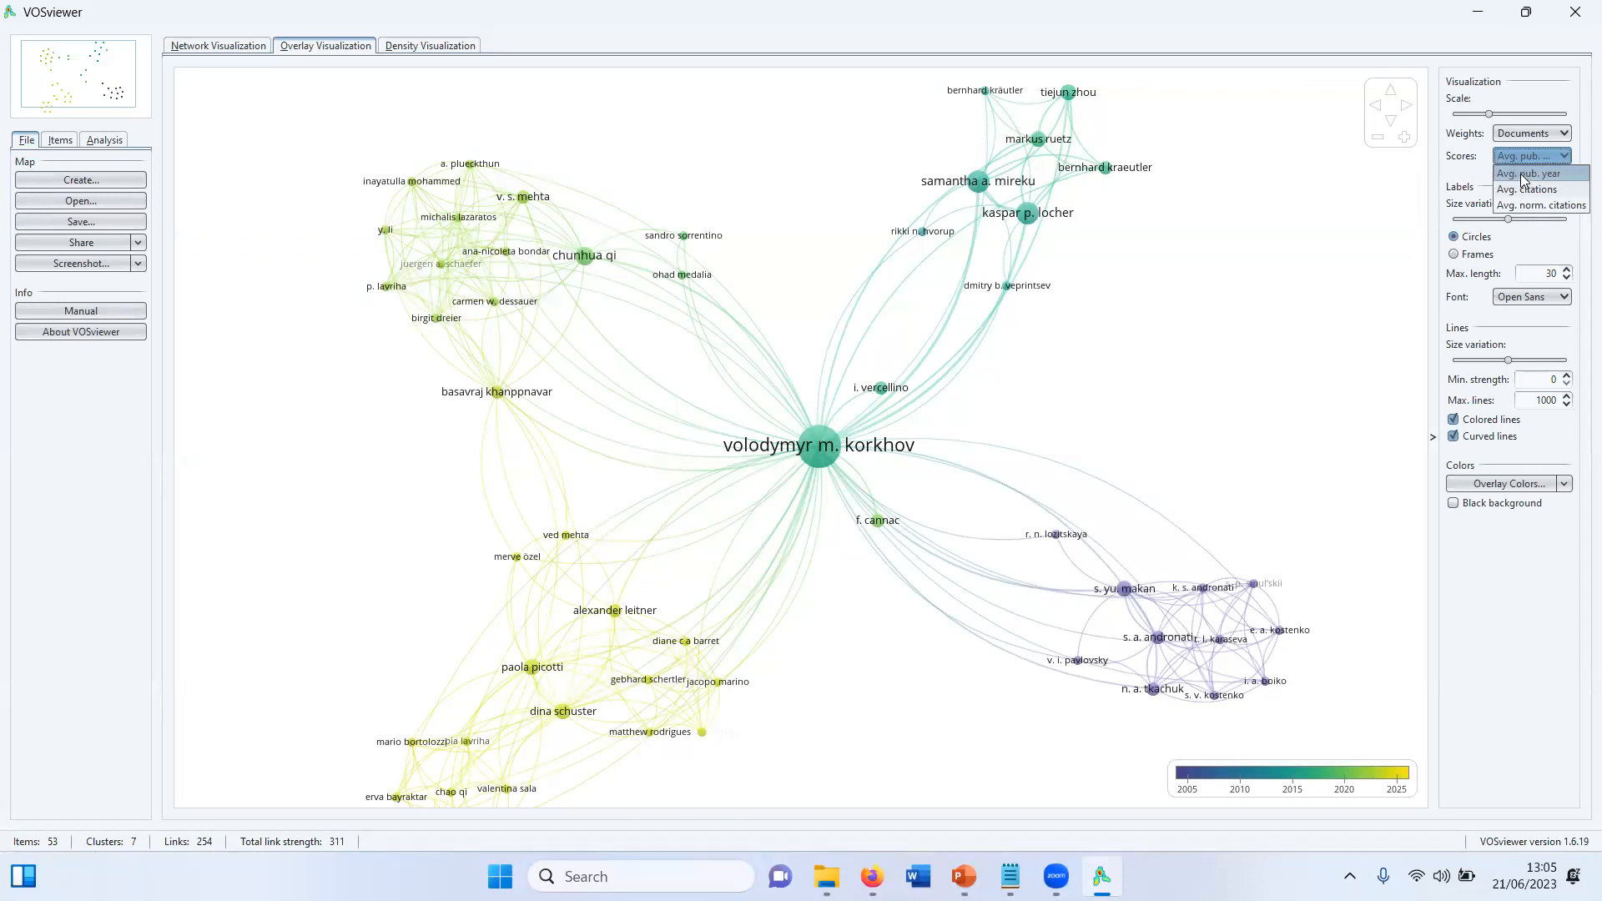
left_click(1523, 174)
left_click(1532, 156)
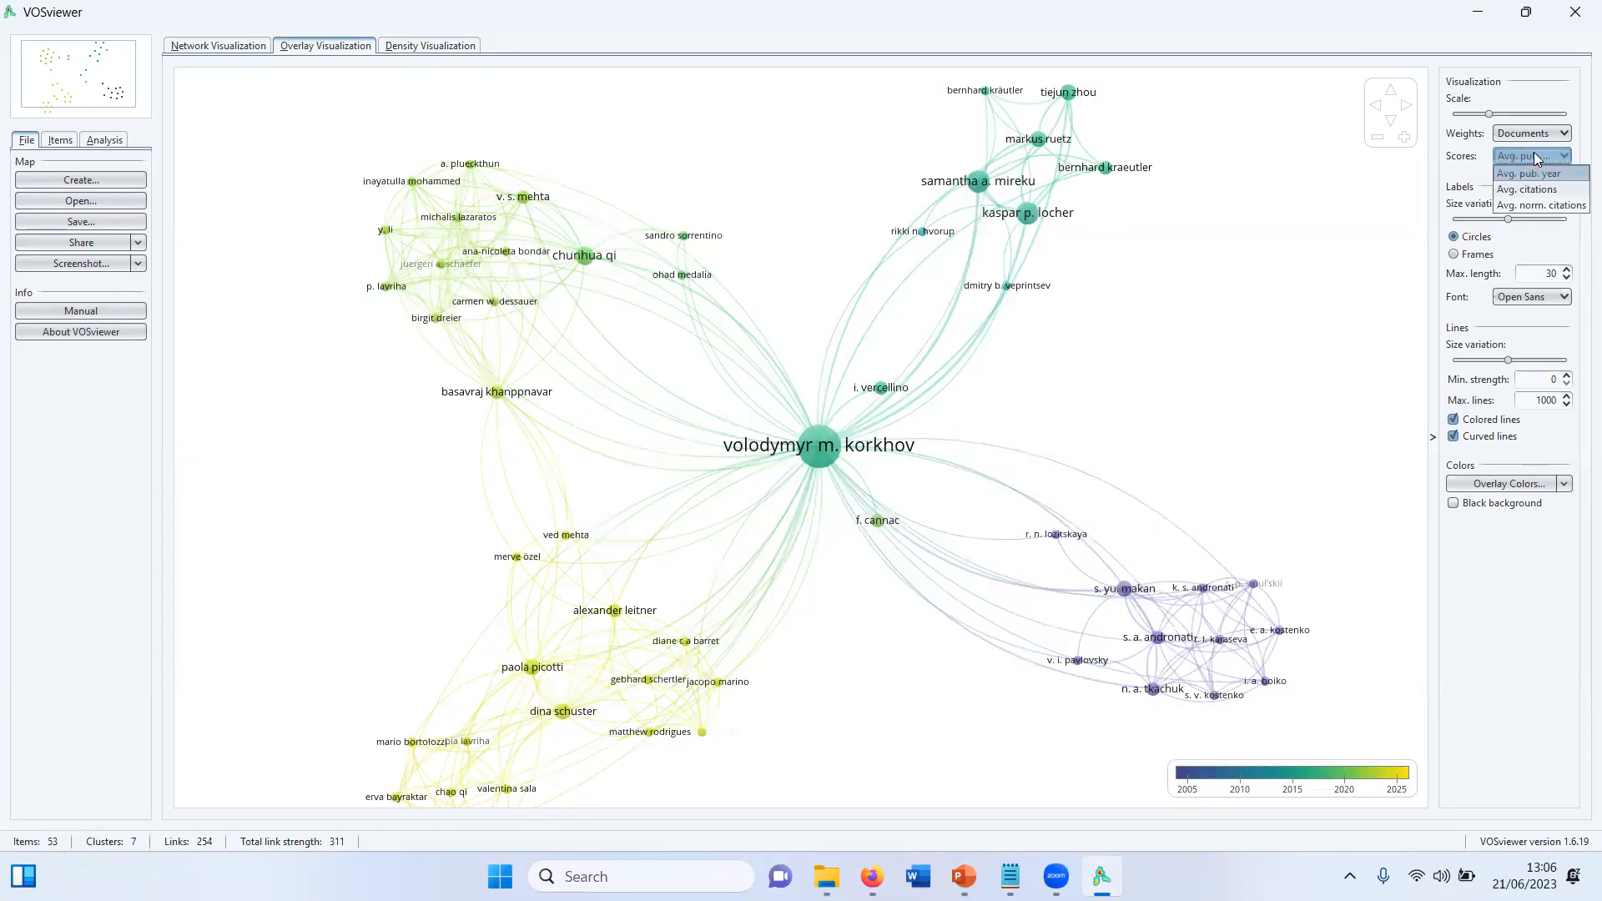
left_click(1542, 203)
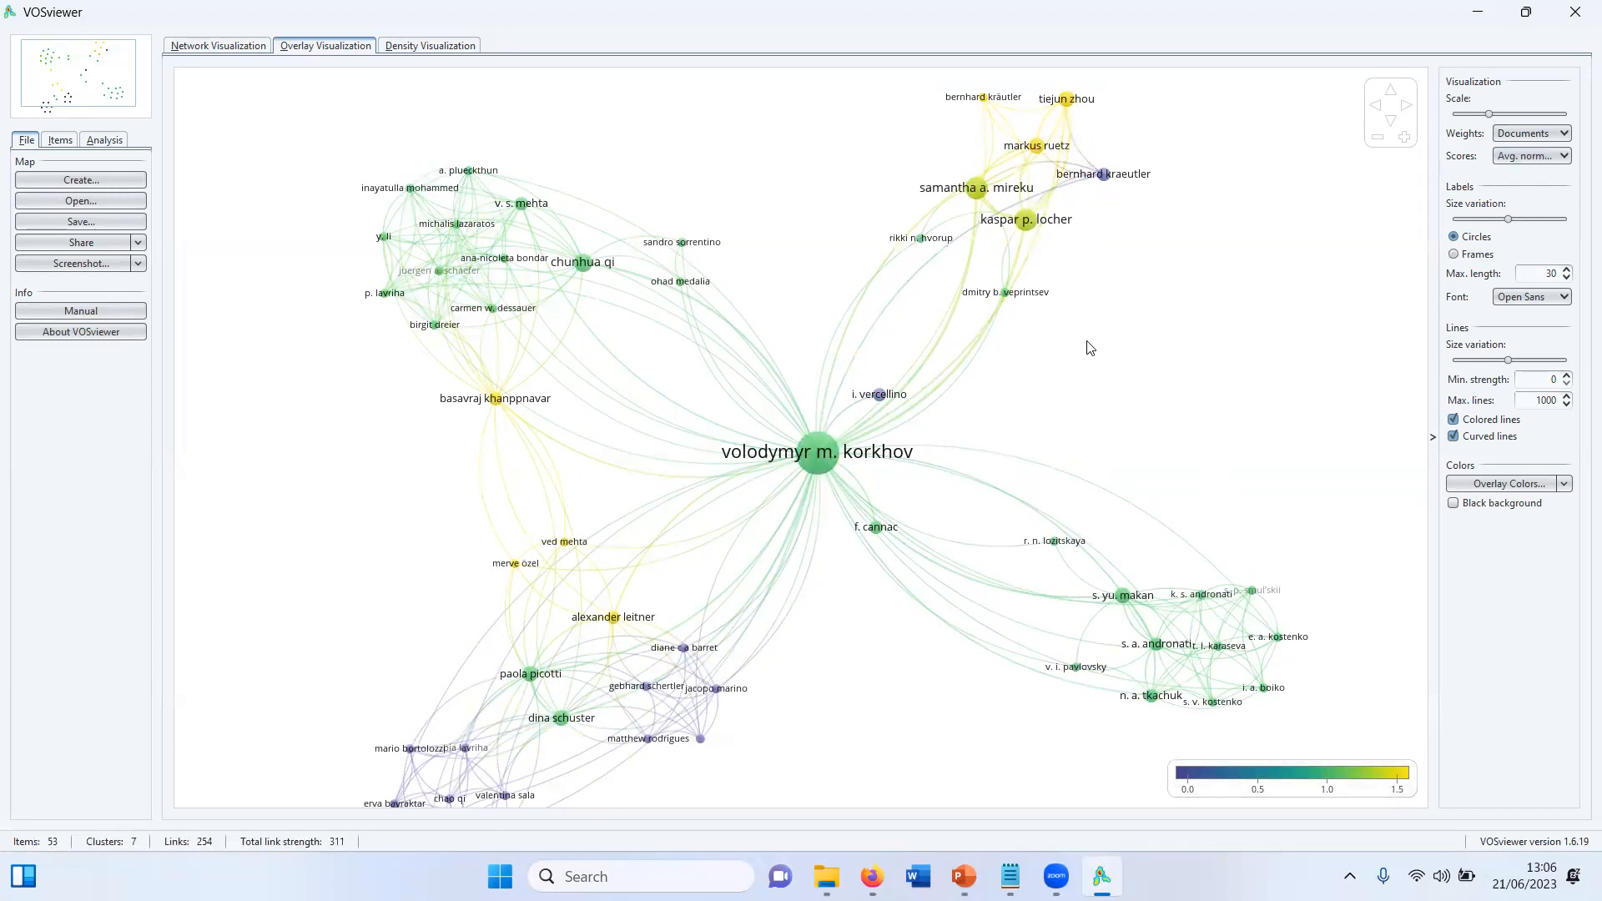
left_click_drag(1090, 343, 1096, 337)
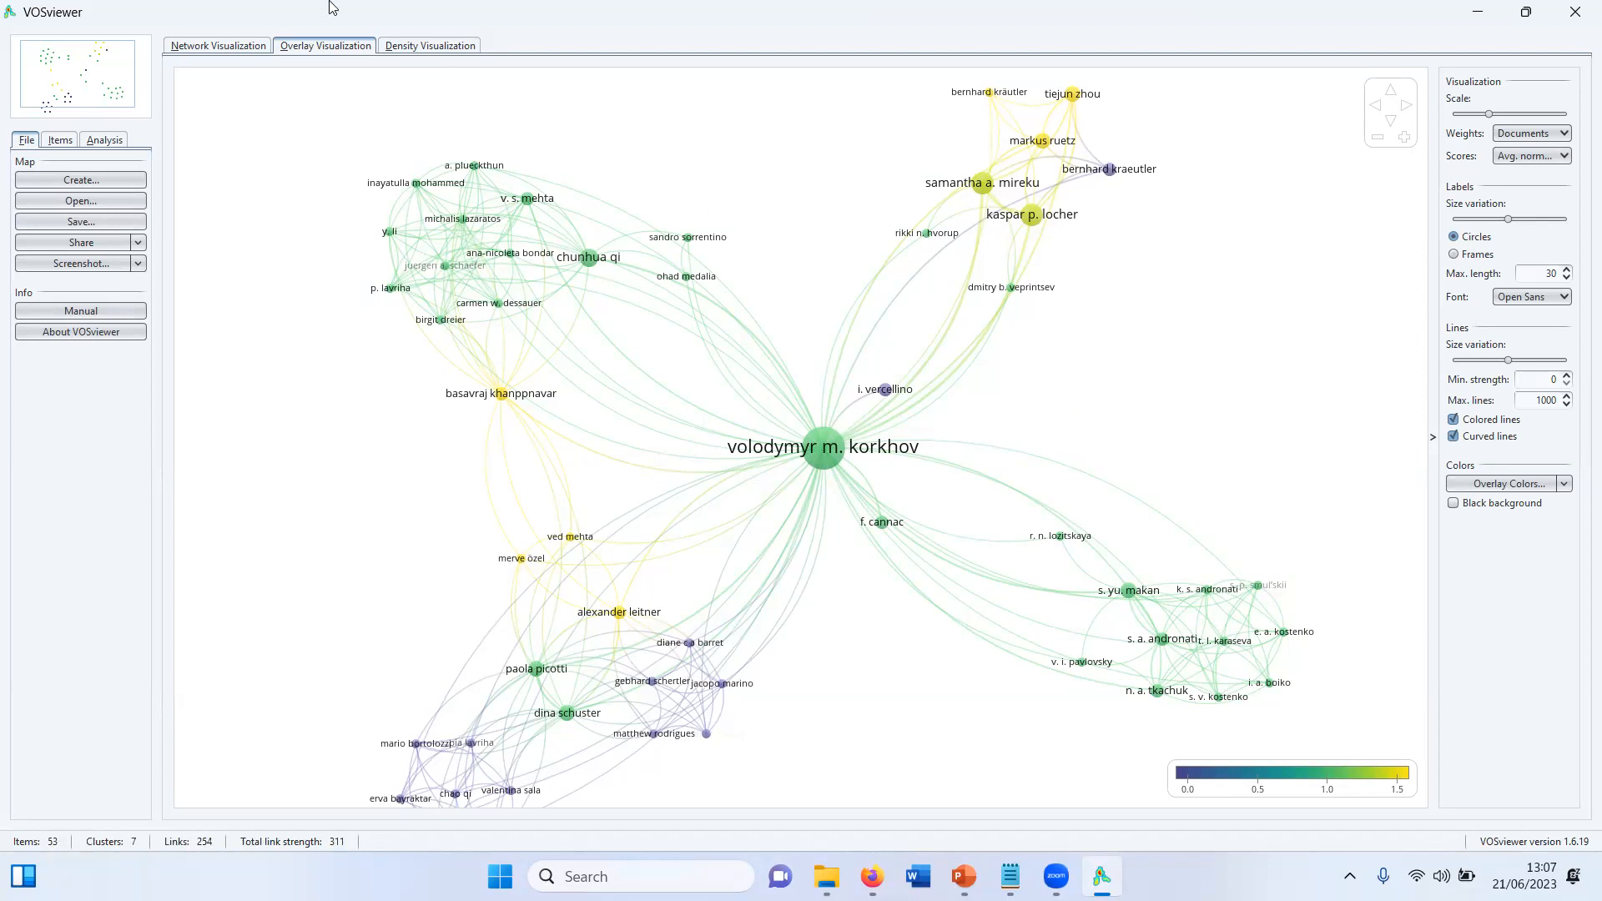
Start a new map from API data and reuse the existing OpenAlex ORCID search to retrieve the researcher's documents
left_click(94, 177)
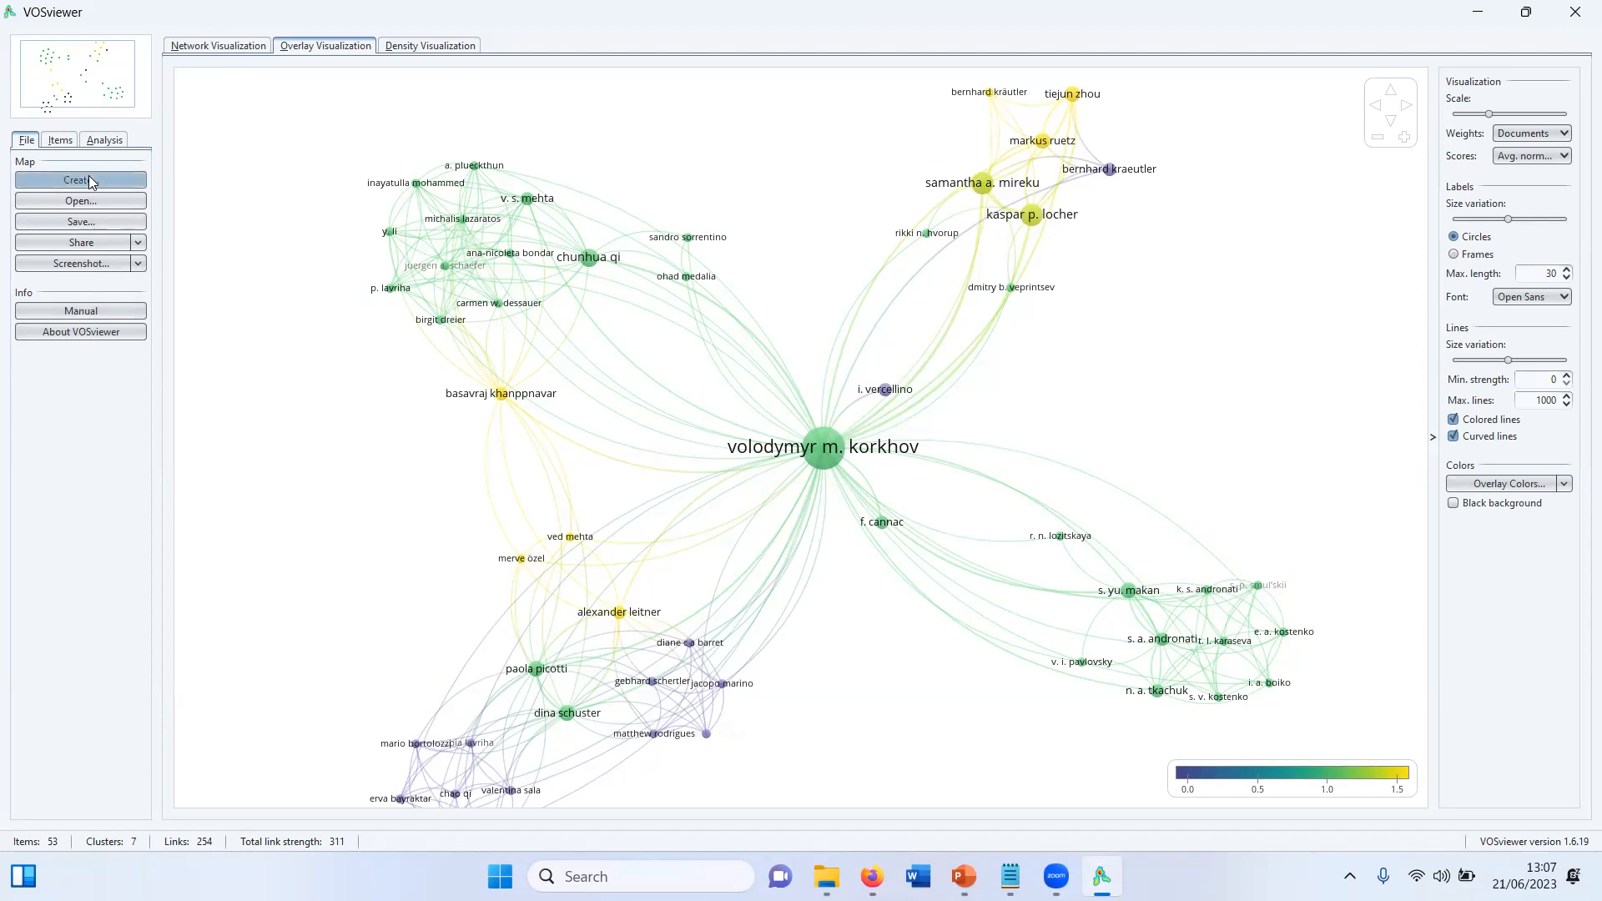
left_click(868, 632)
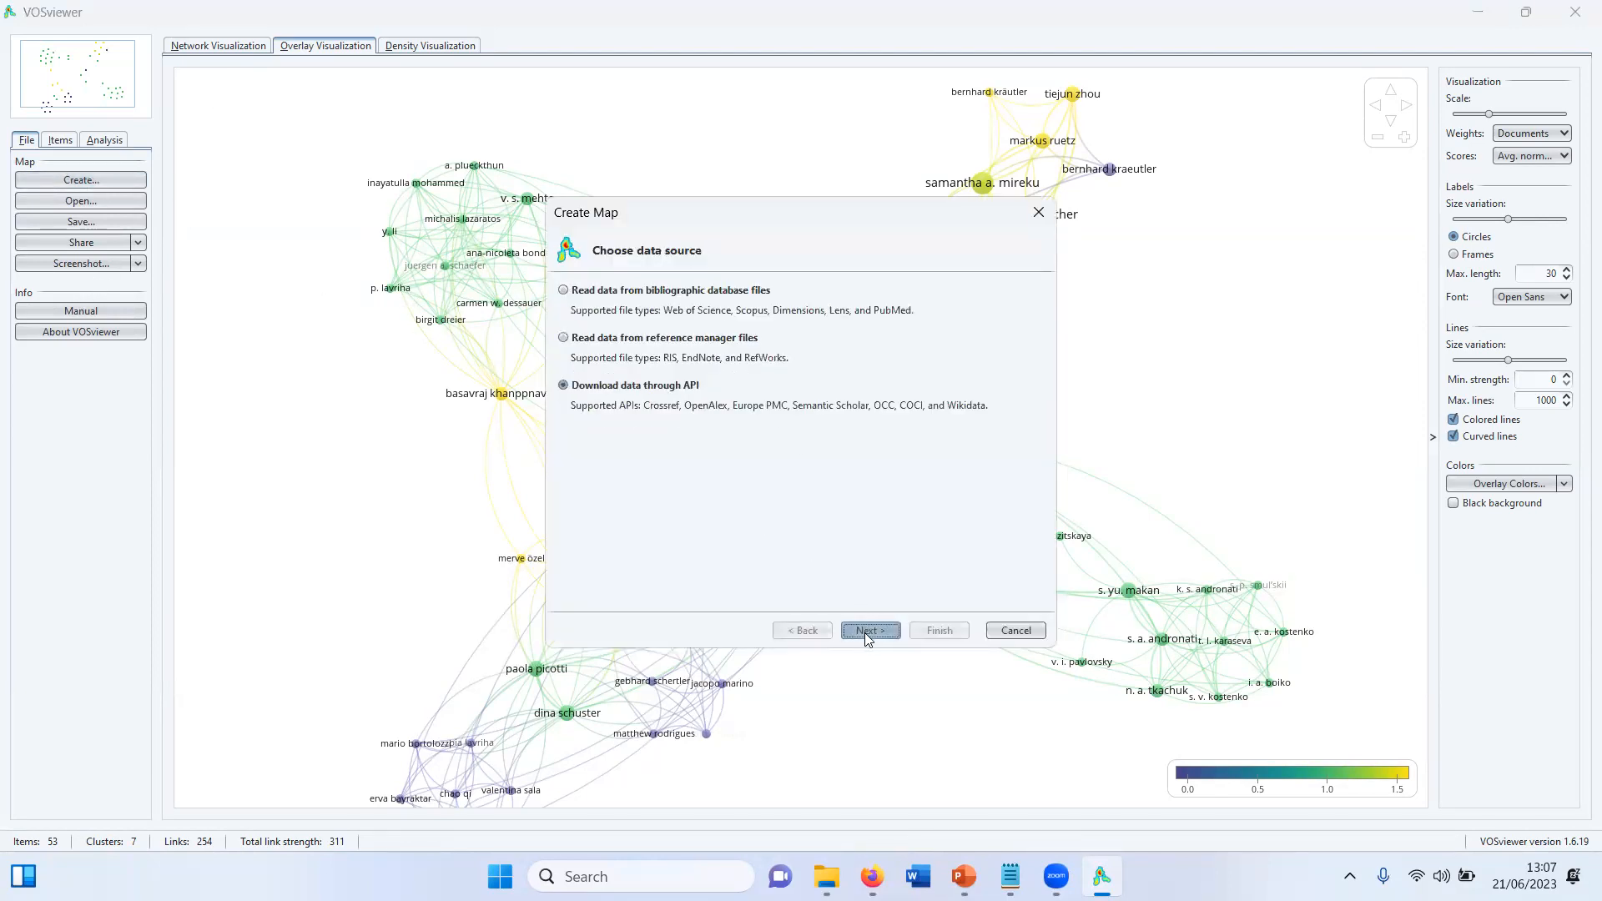
left_click(872, 630)
left_click(871, 630)
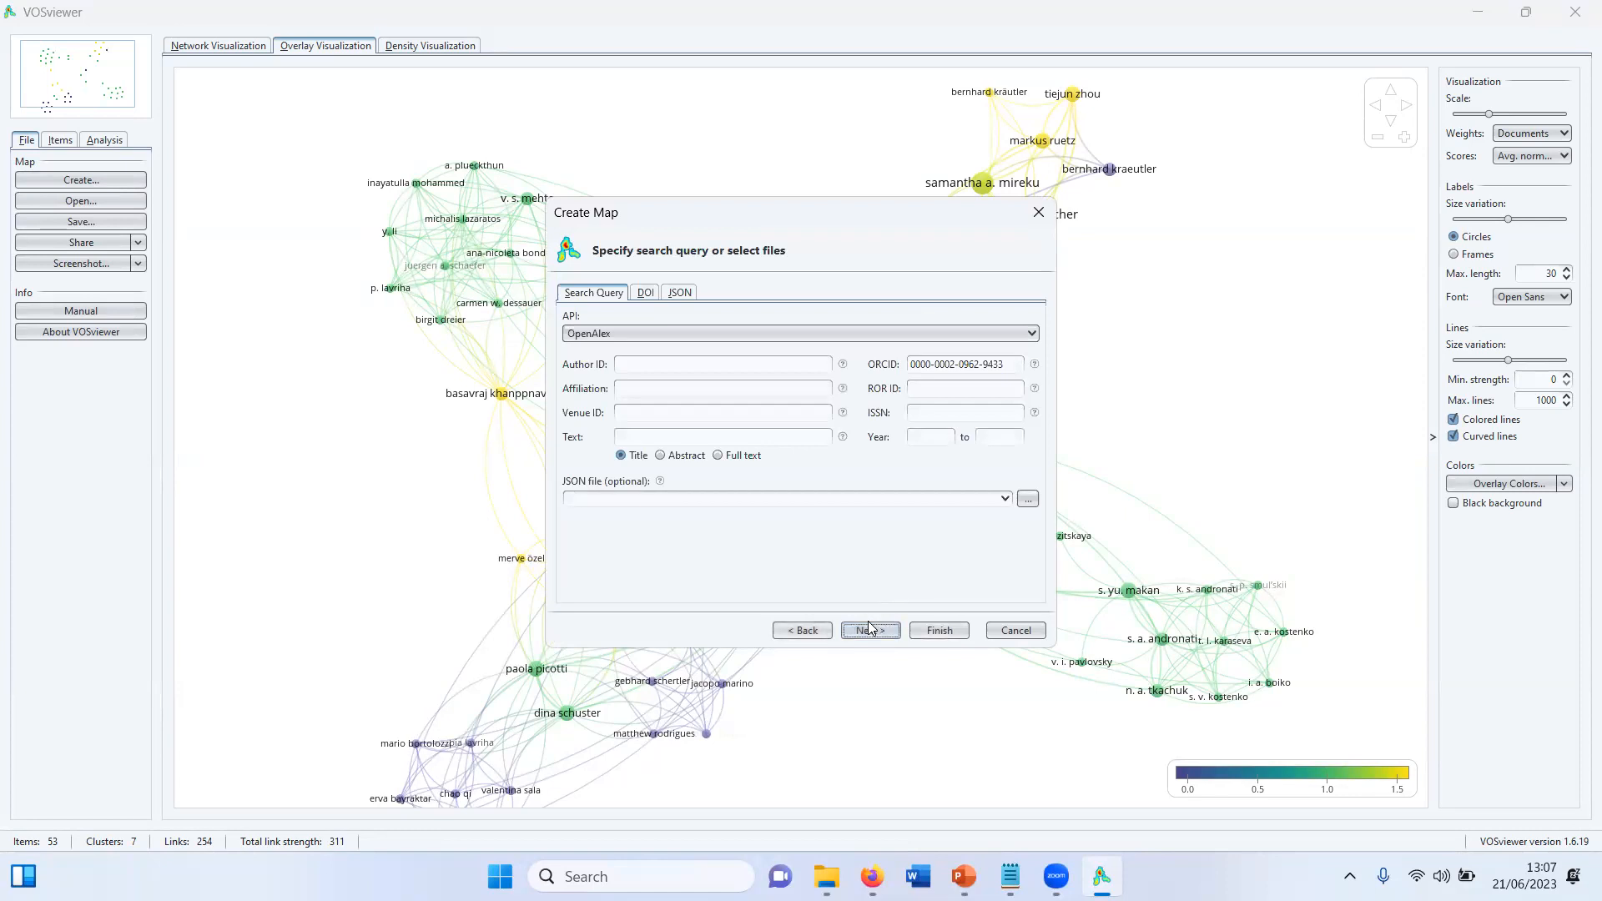
left_click(870, 631)
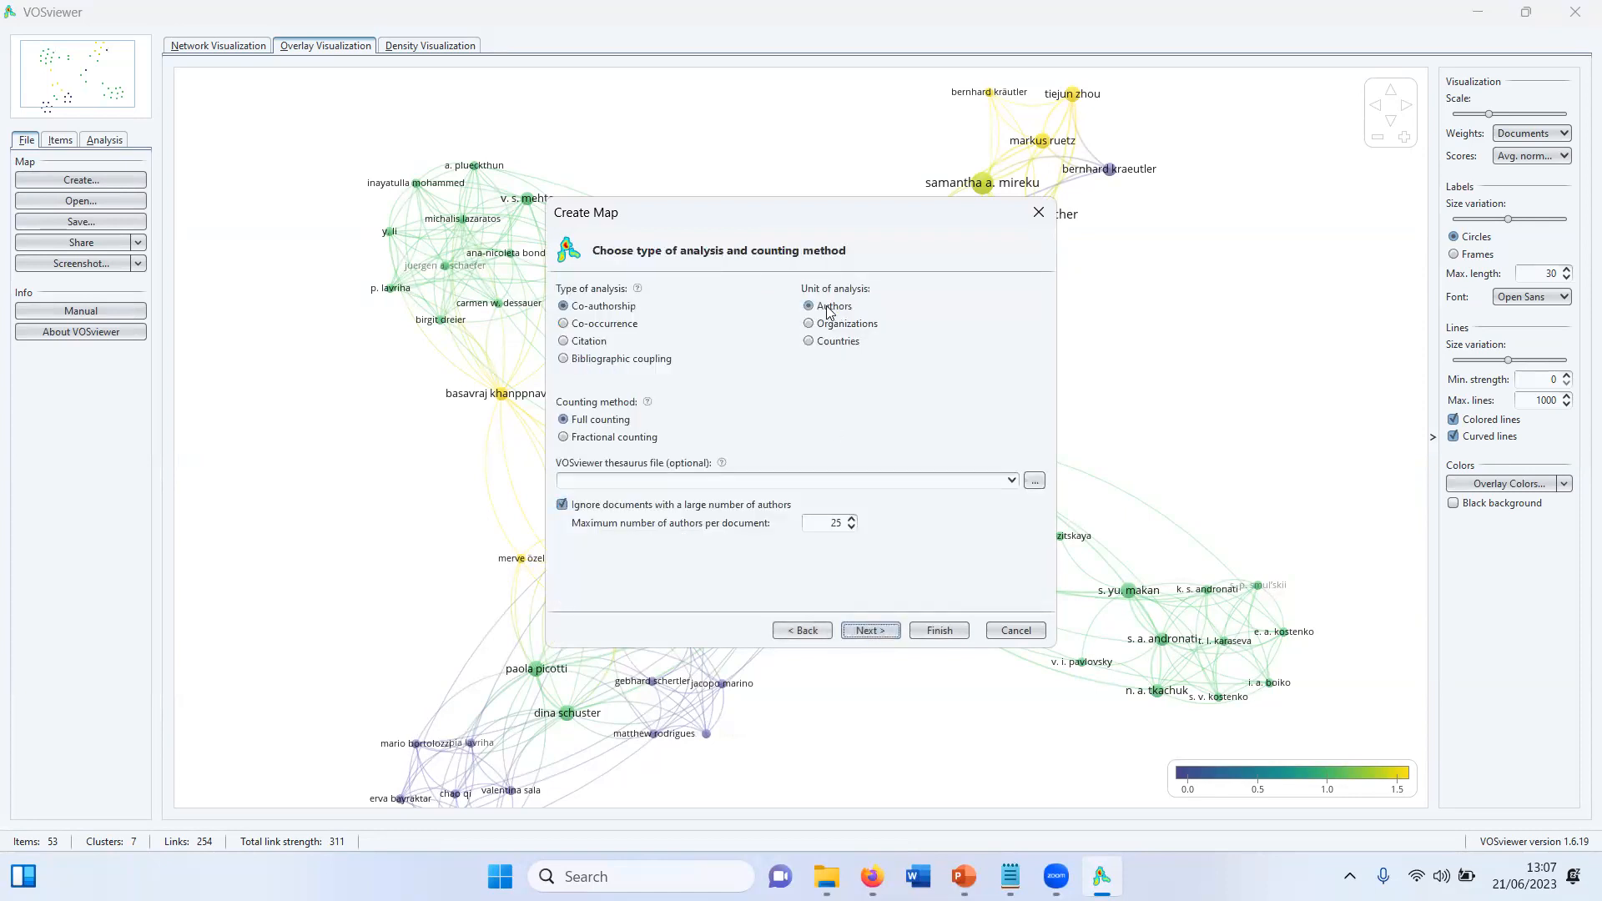
Create a co-authorship map of organizations with full counting and a minimum of 1 document, showing only the largest connected set
left_click(809, 324)
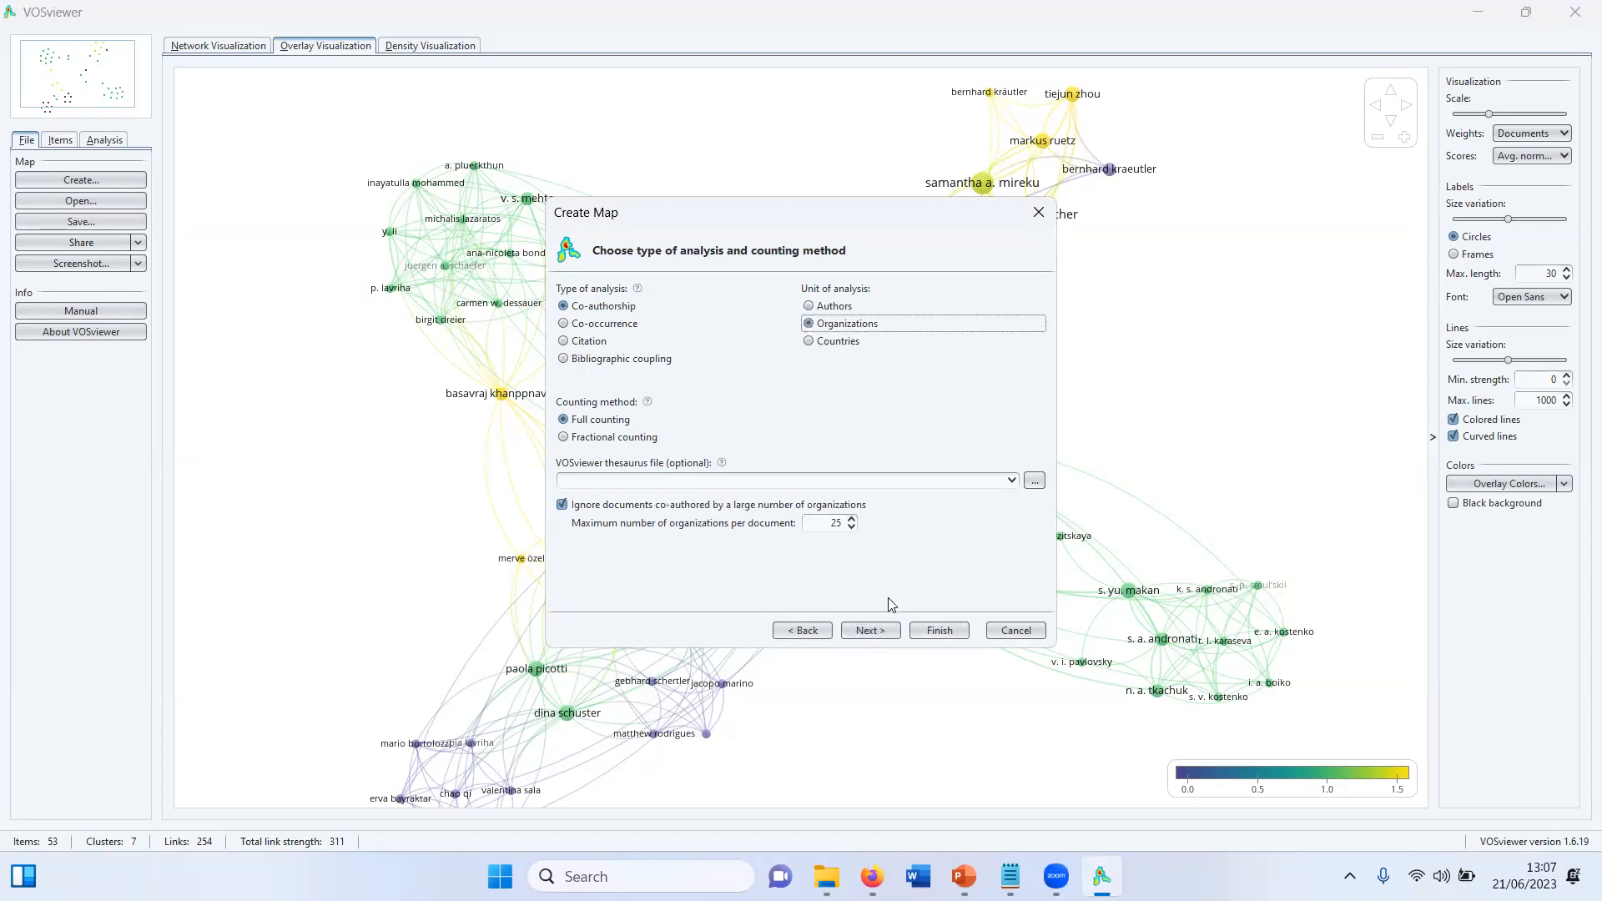
left_click(871, 631)
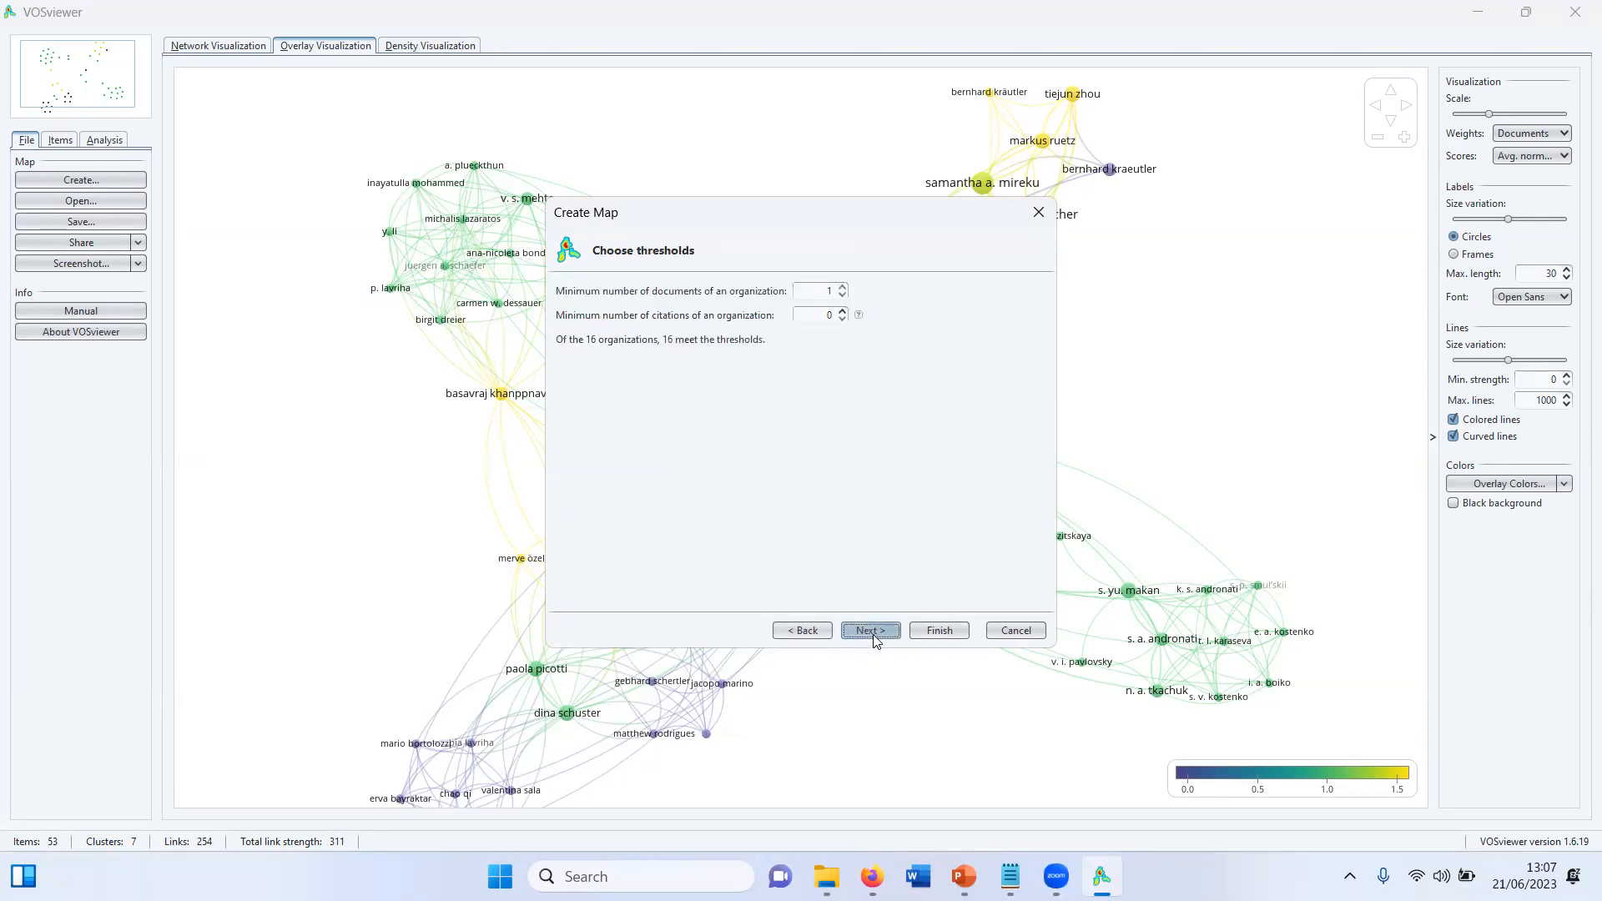
left_click(872, 638)
left_click(877, 631)
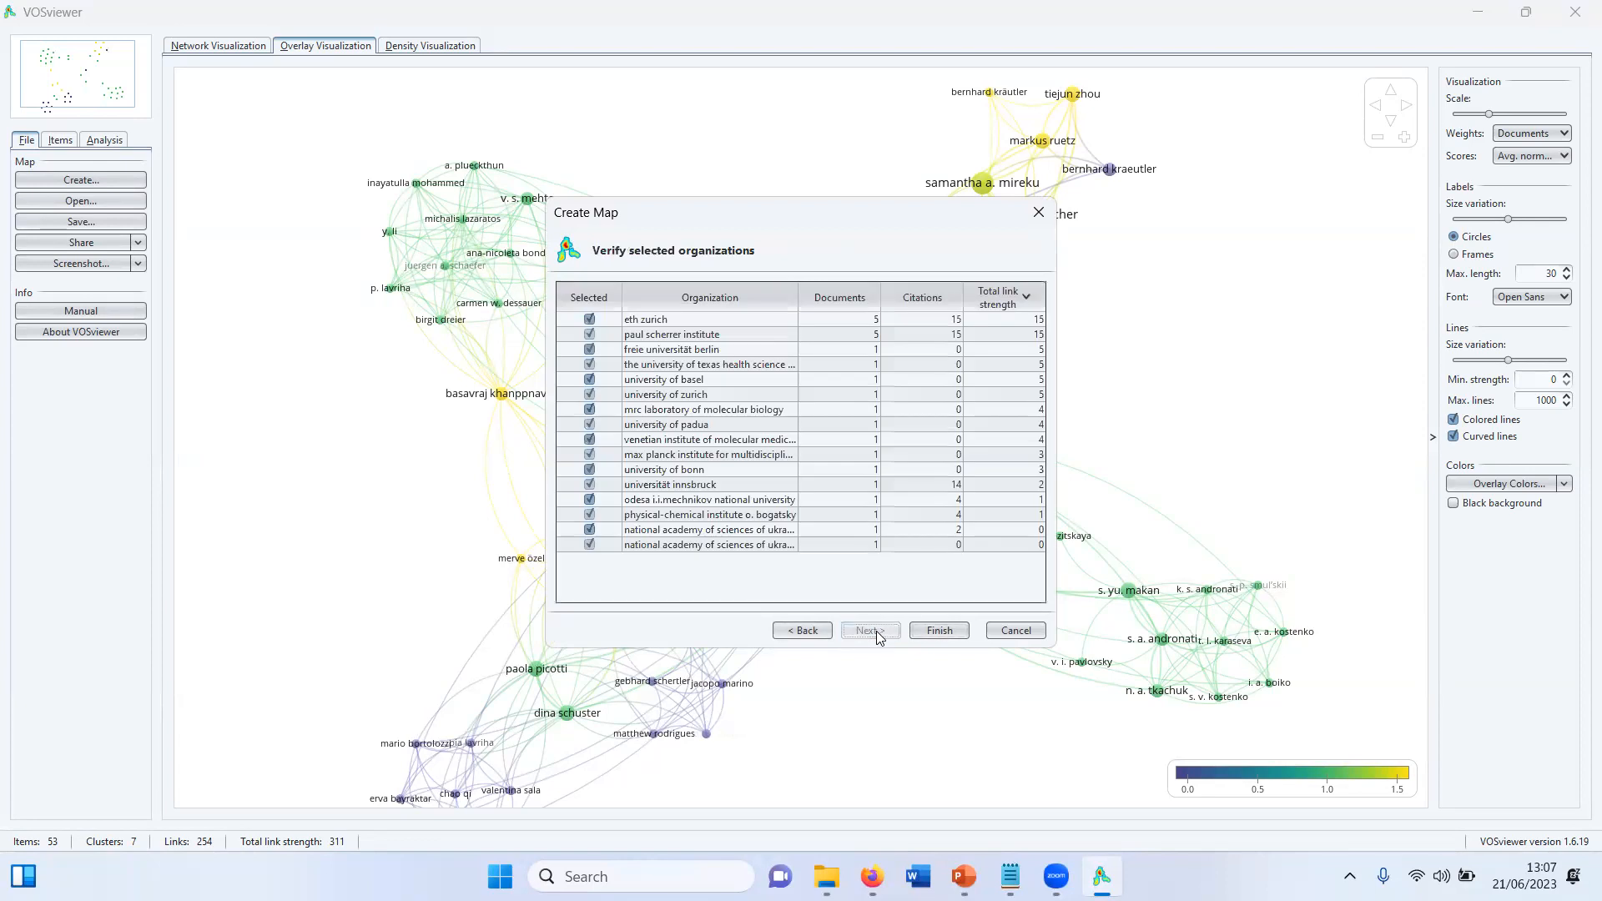
left_click(911, 633)
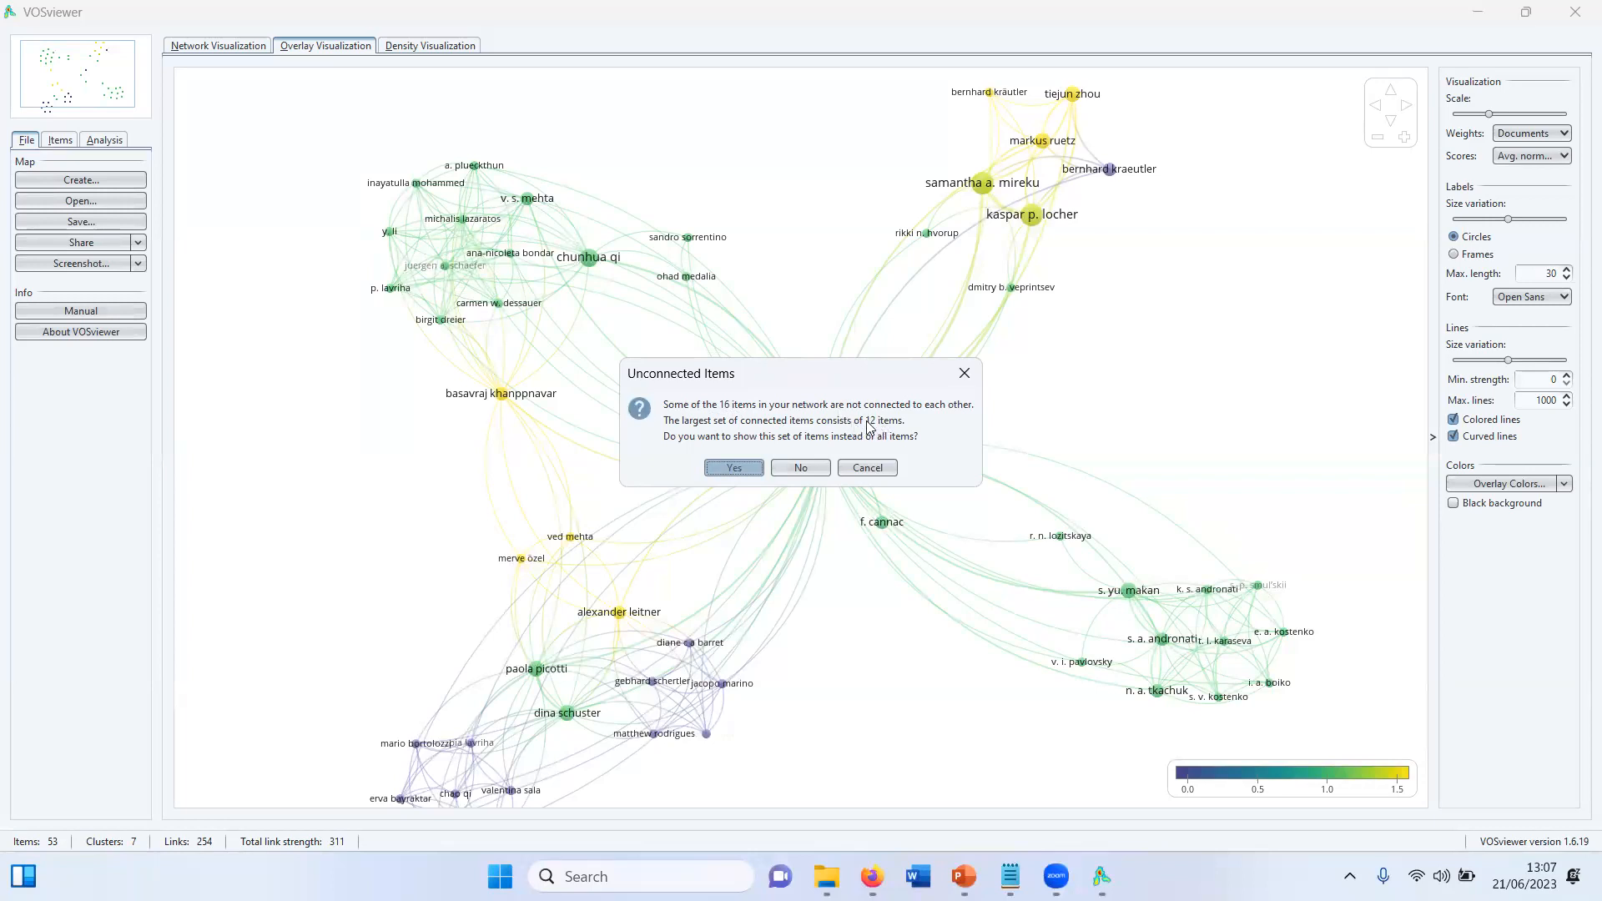
left_click(733, 470)
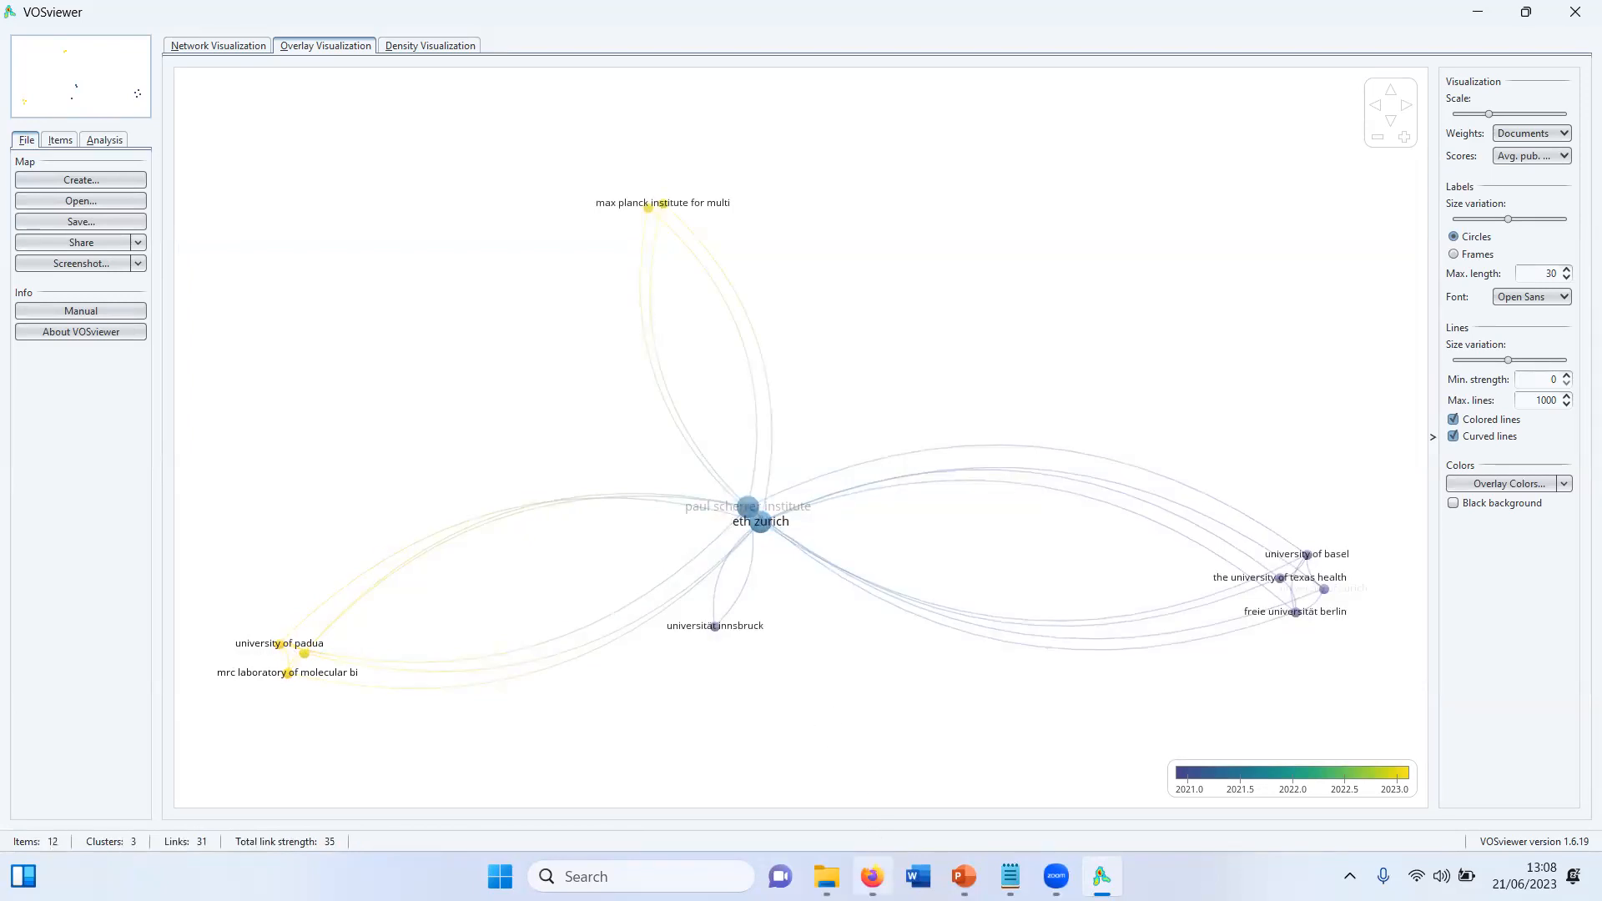
Switch to Firefox, view VOSviewer Online at app.vosviewer.com and dismiss its file-opening dialog
mouse_move(872, 876)
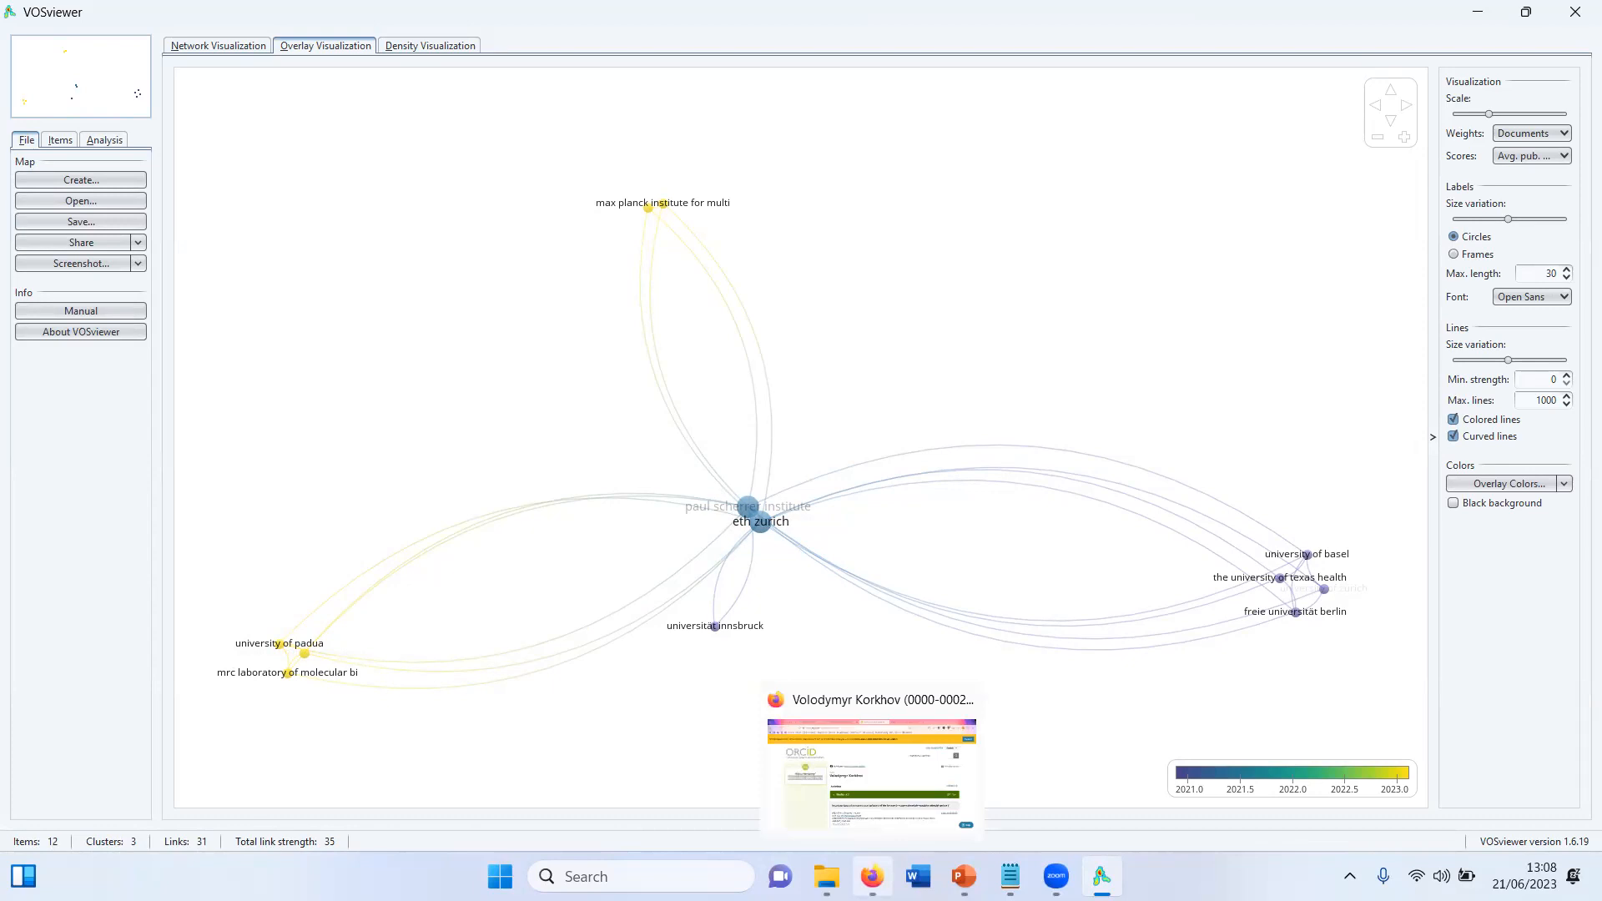
left_click(793, 767)
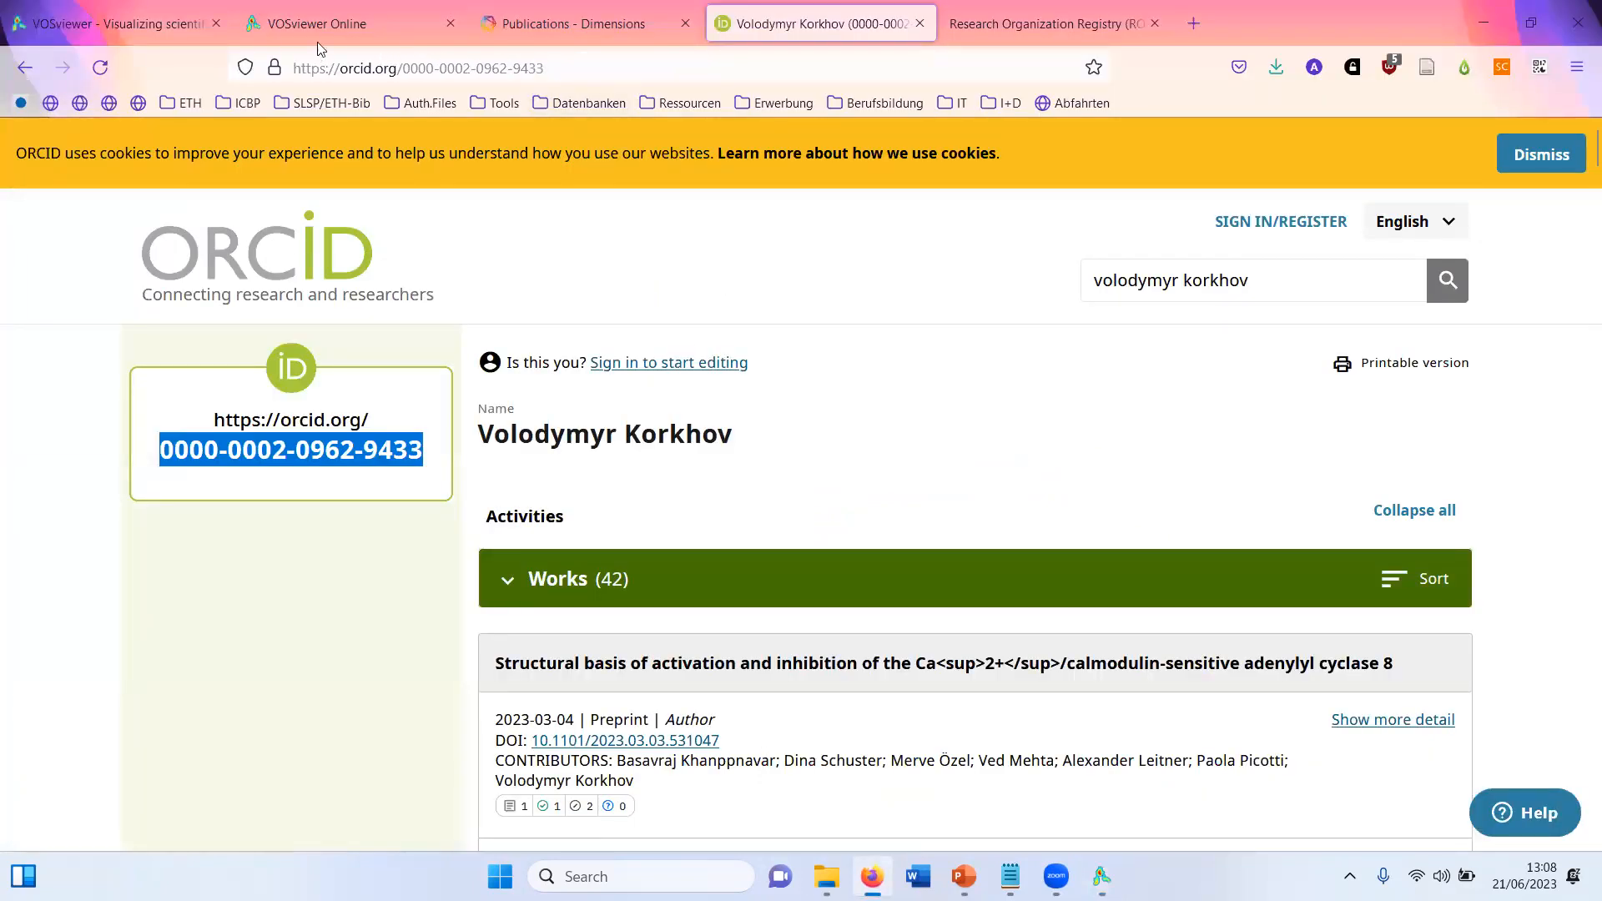
left_click(340, 25)
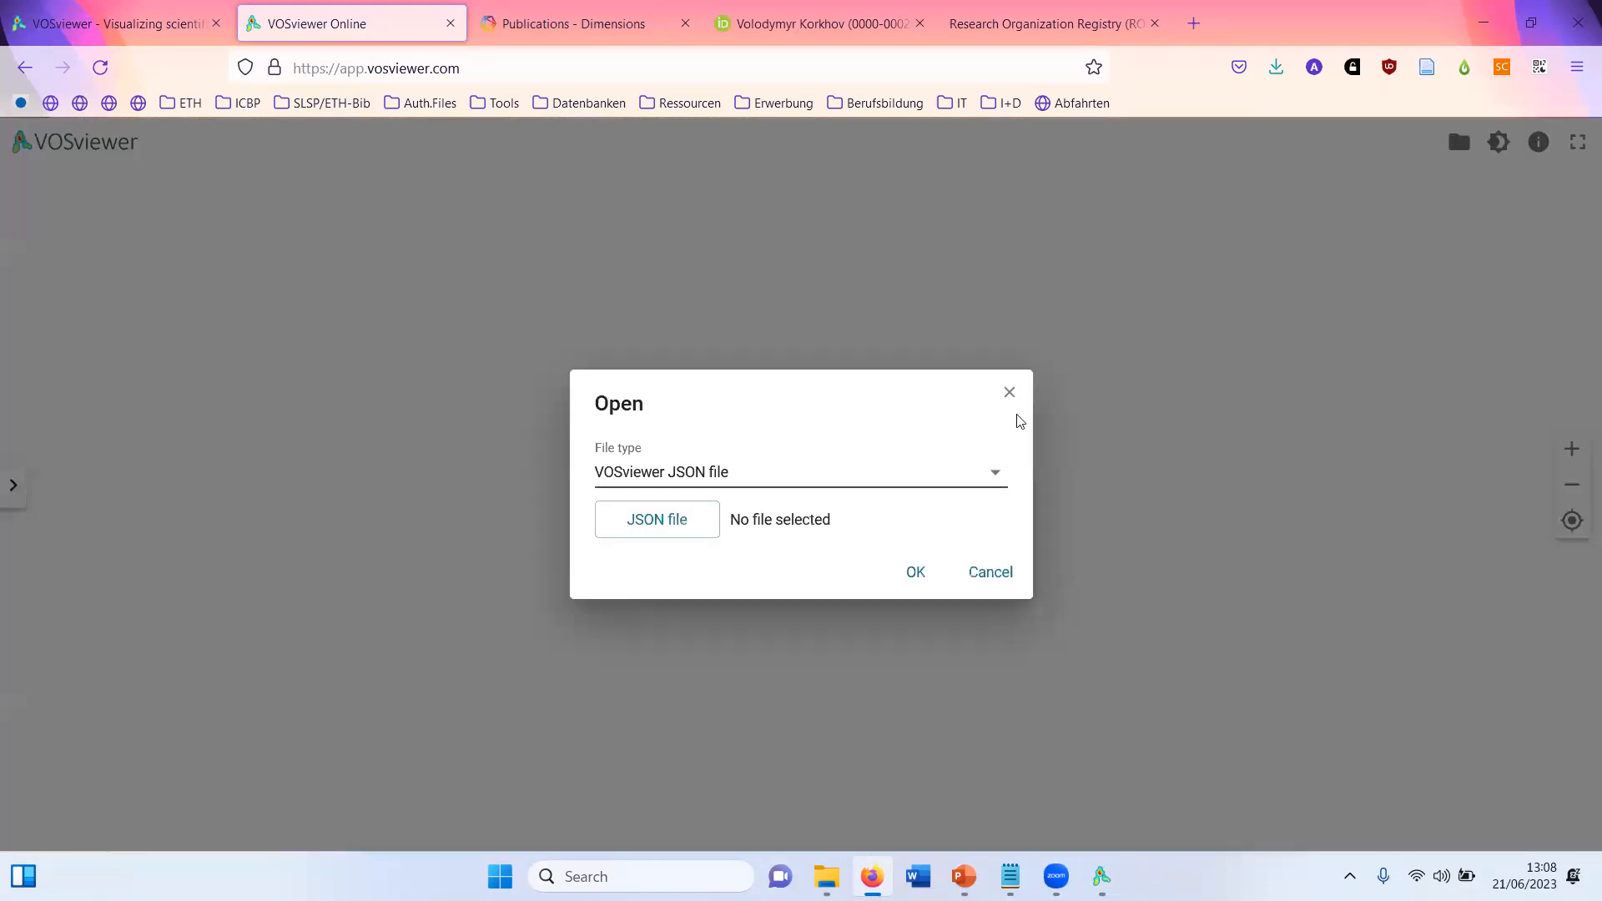
left_click(977, 346)
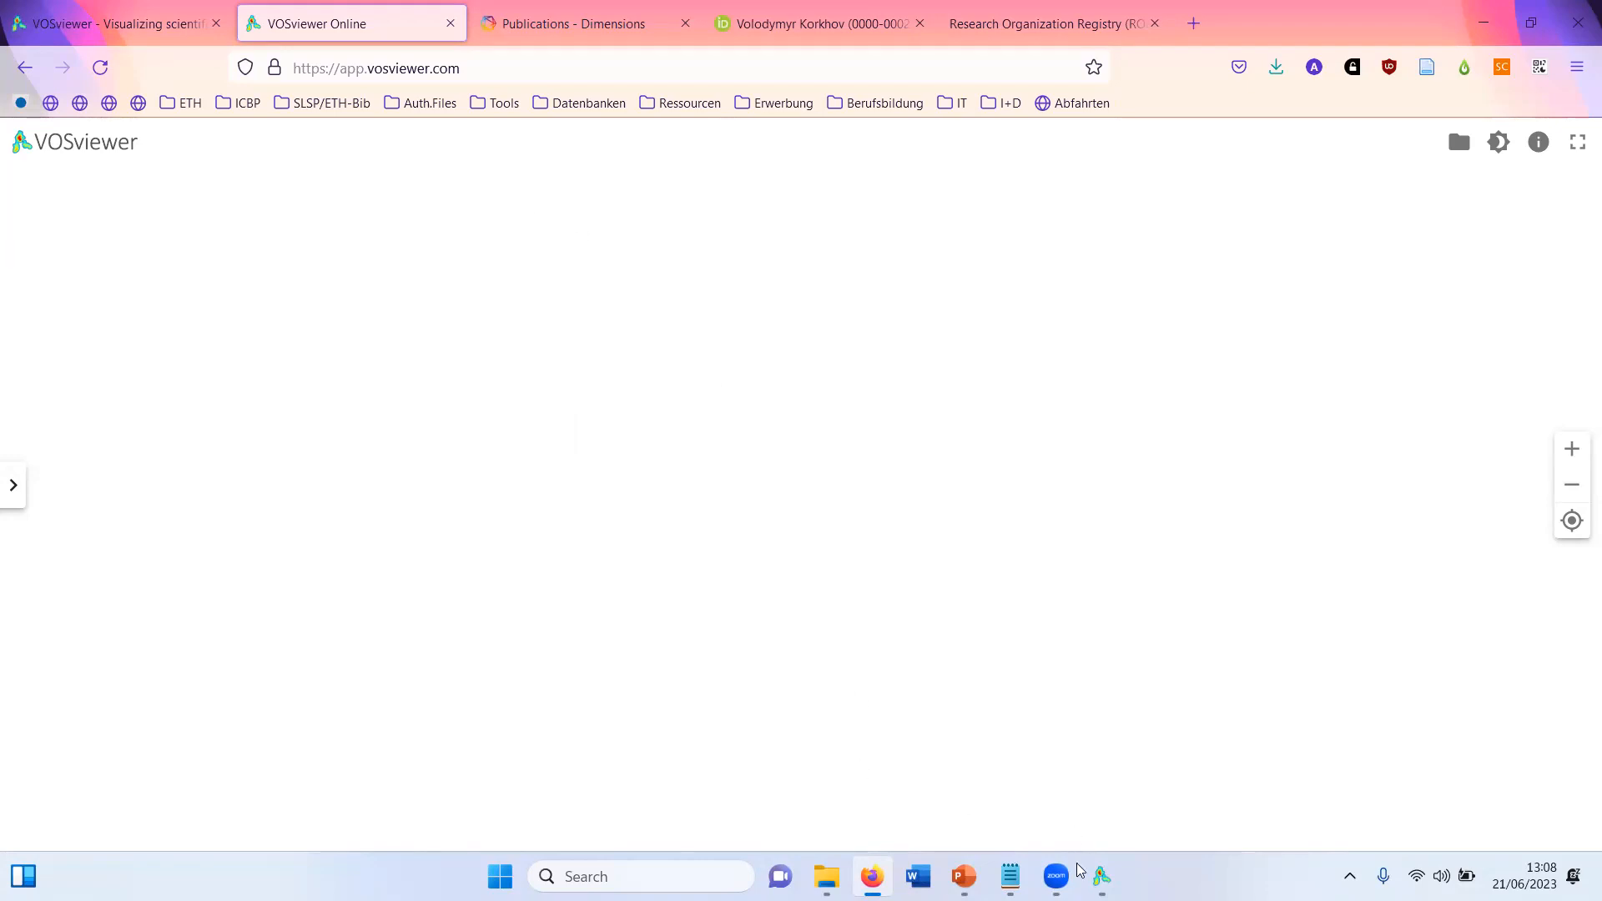
mouse_move(1102, 876)
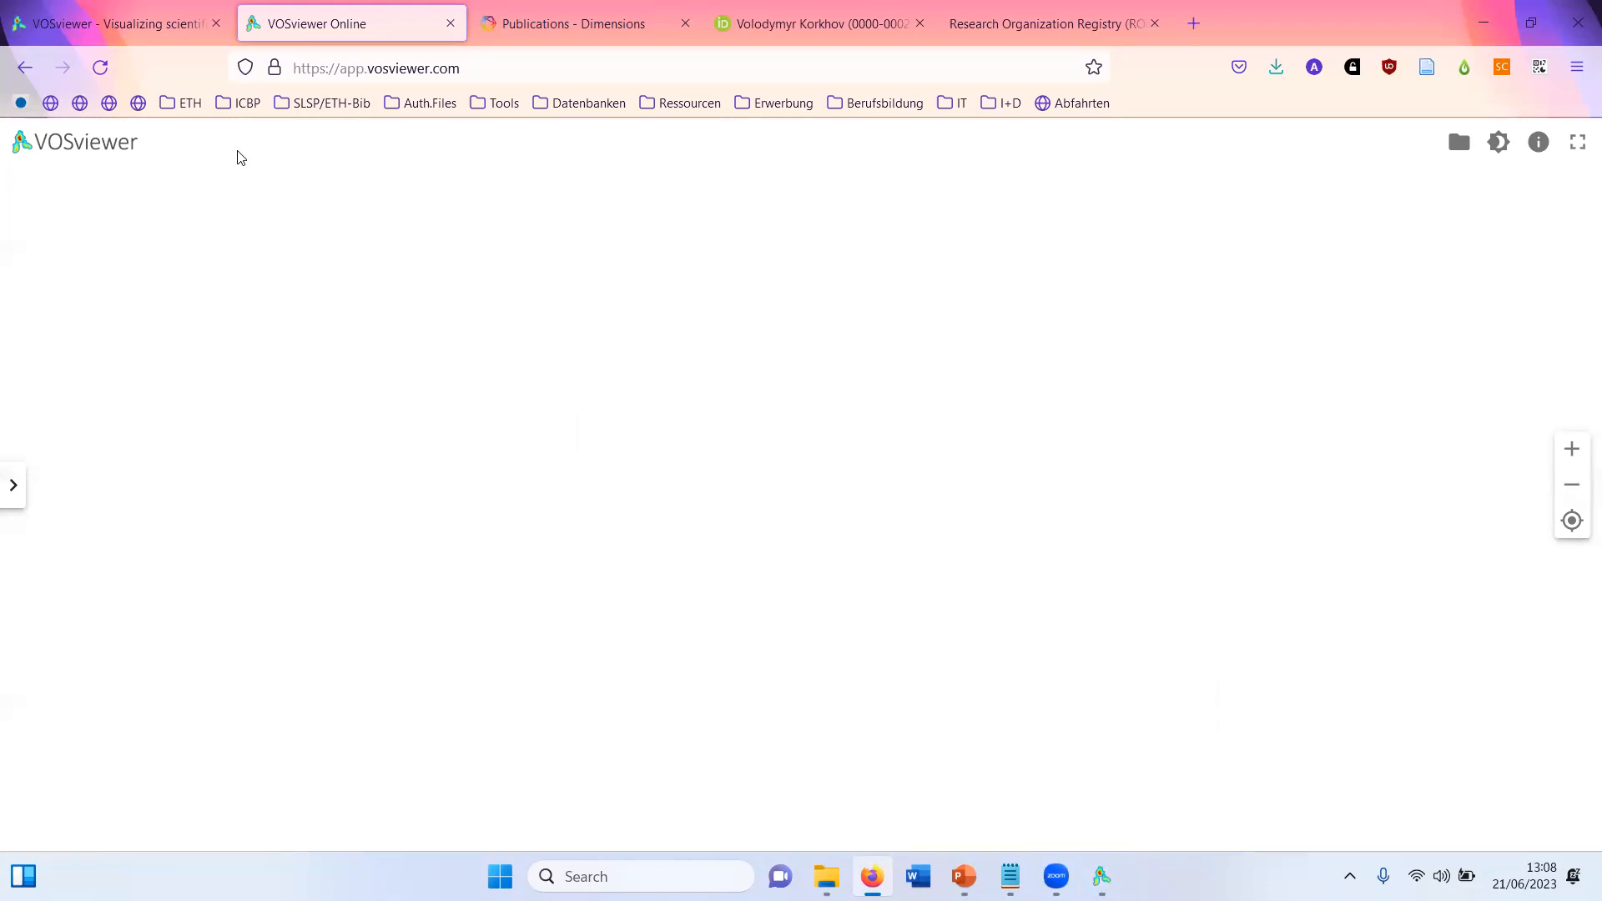
In Dimensions, enter the query ("plastic-degrading" OR "plastic-eating) AND (microorganisms OR bacteria OR enzymes)
left_click(519, 34)
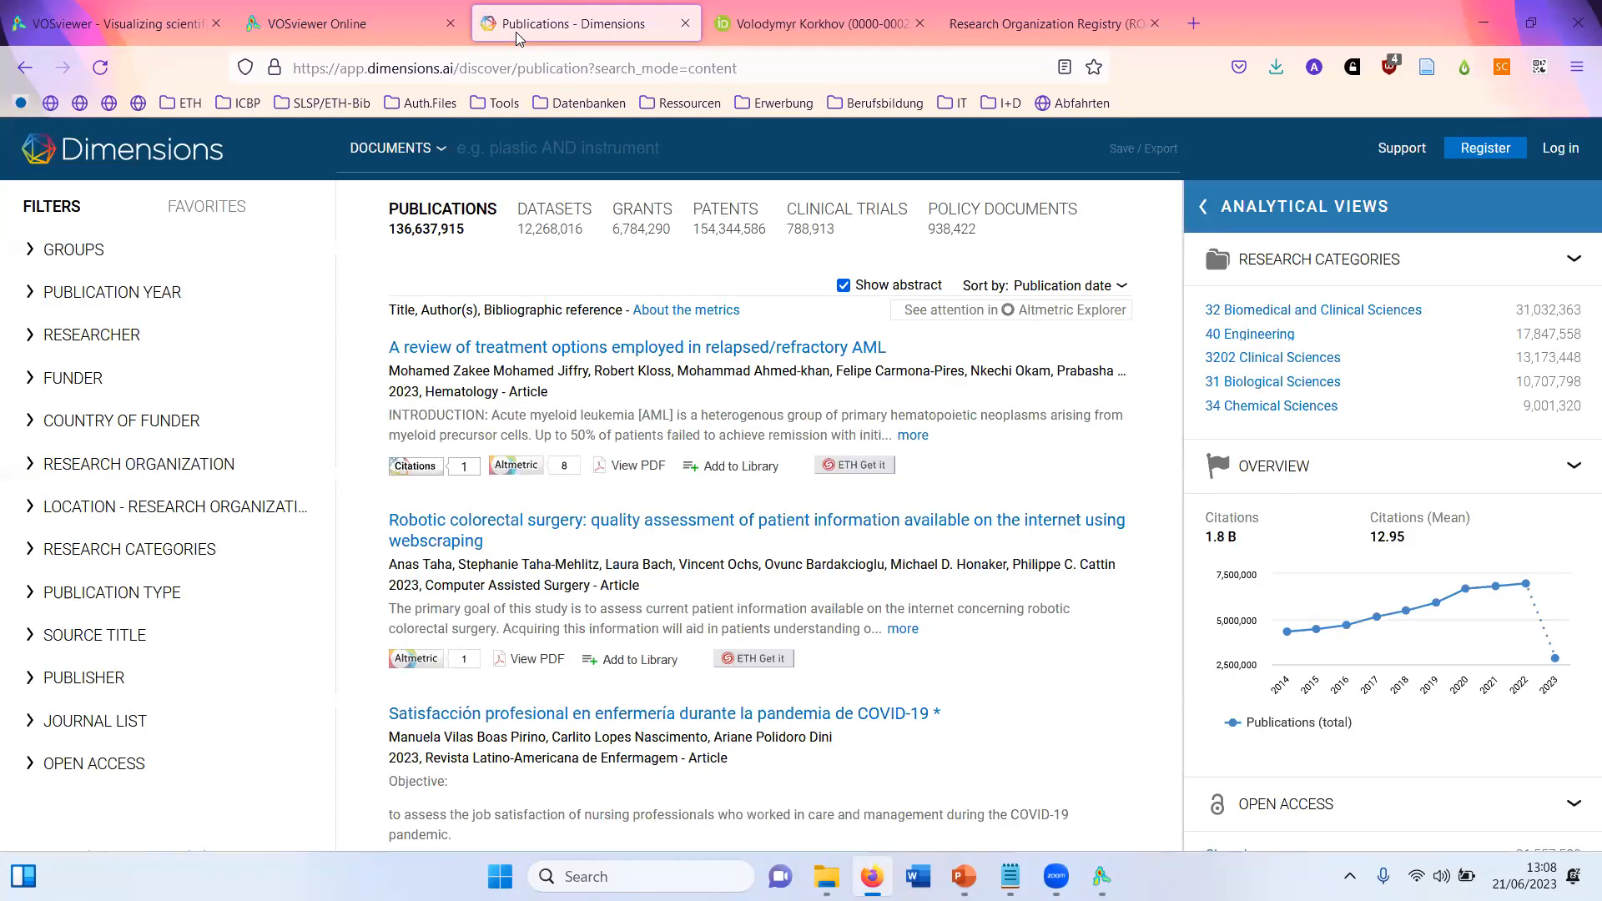
left_click(531, 156)
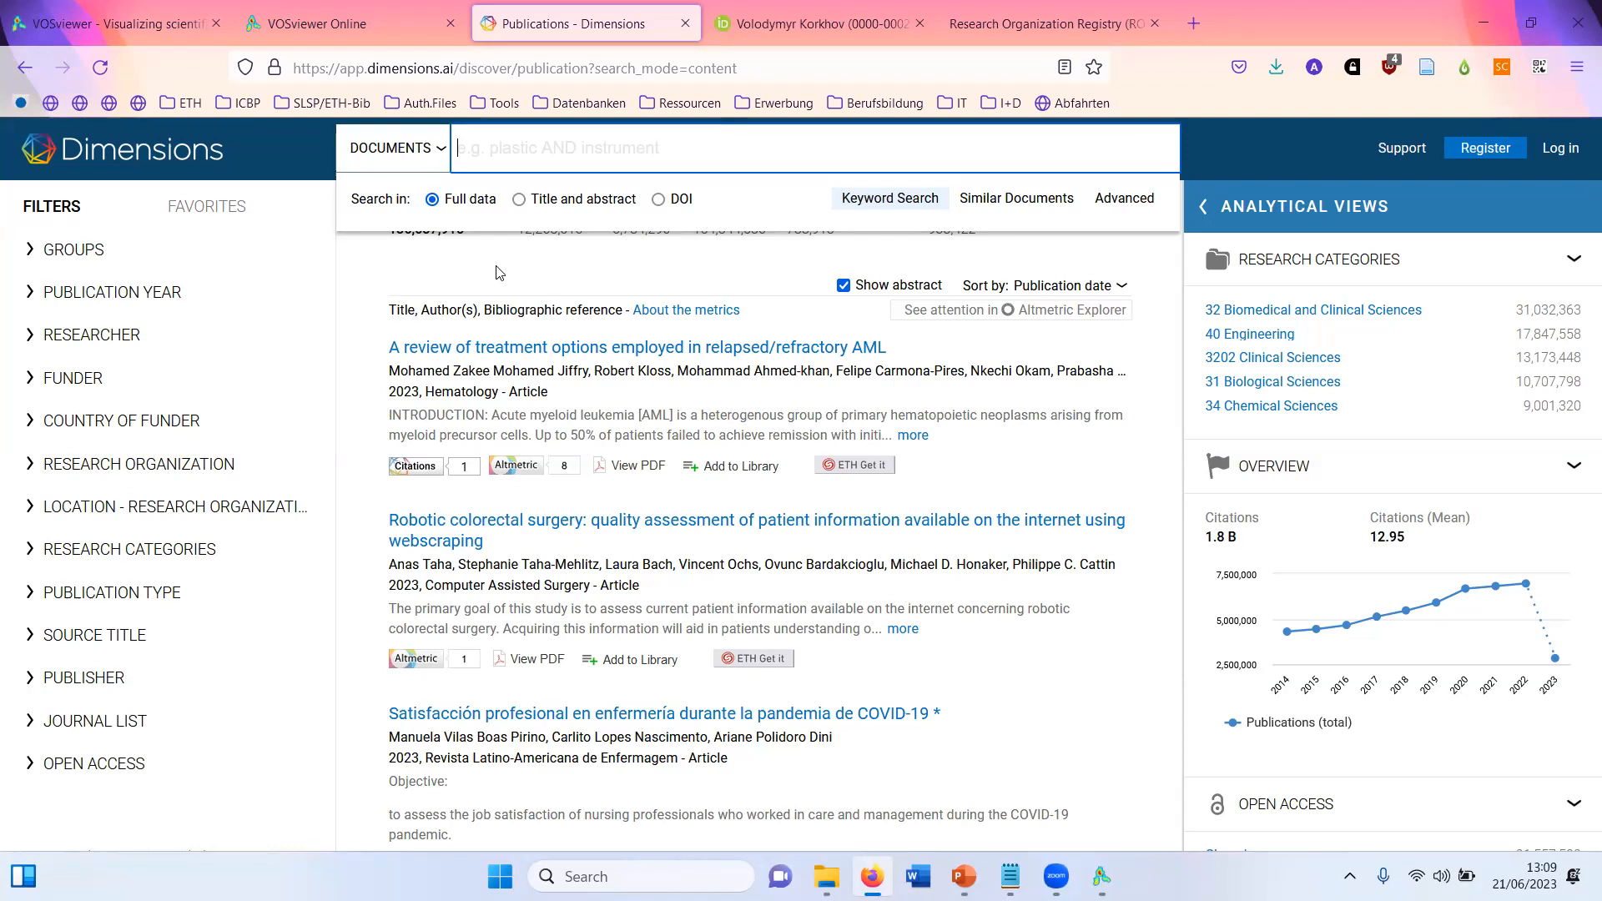
type("\"plastic")
key("ctrl+a")
type("(plastlastic-degrading")
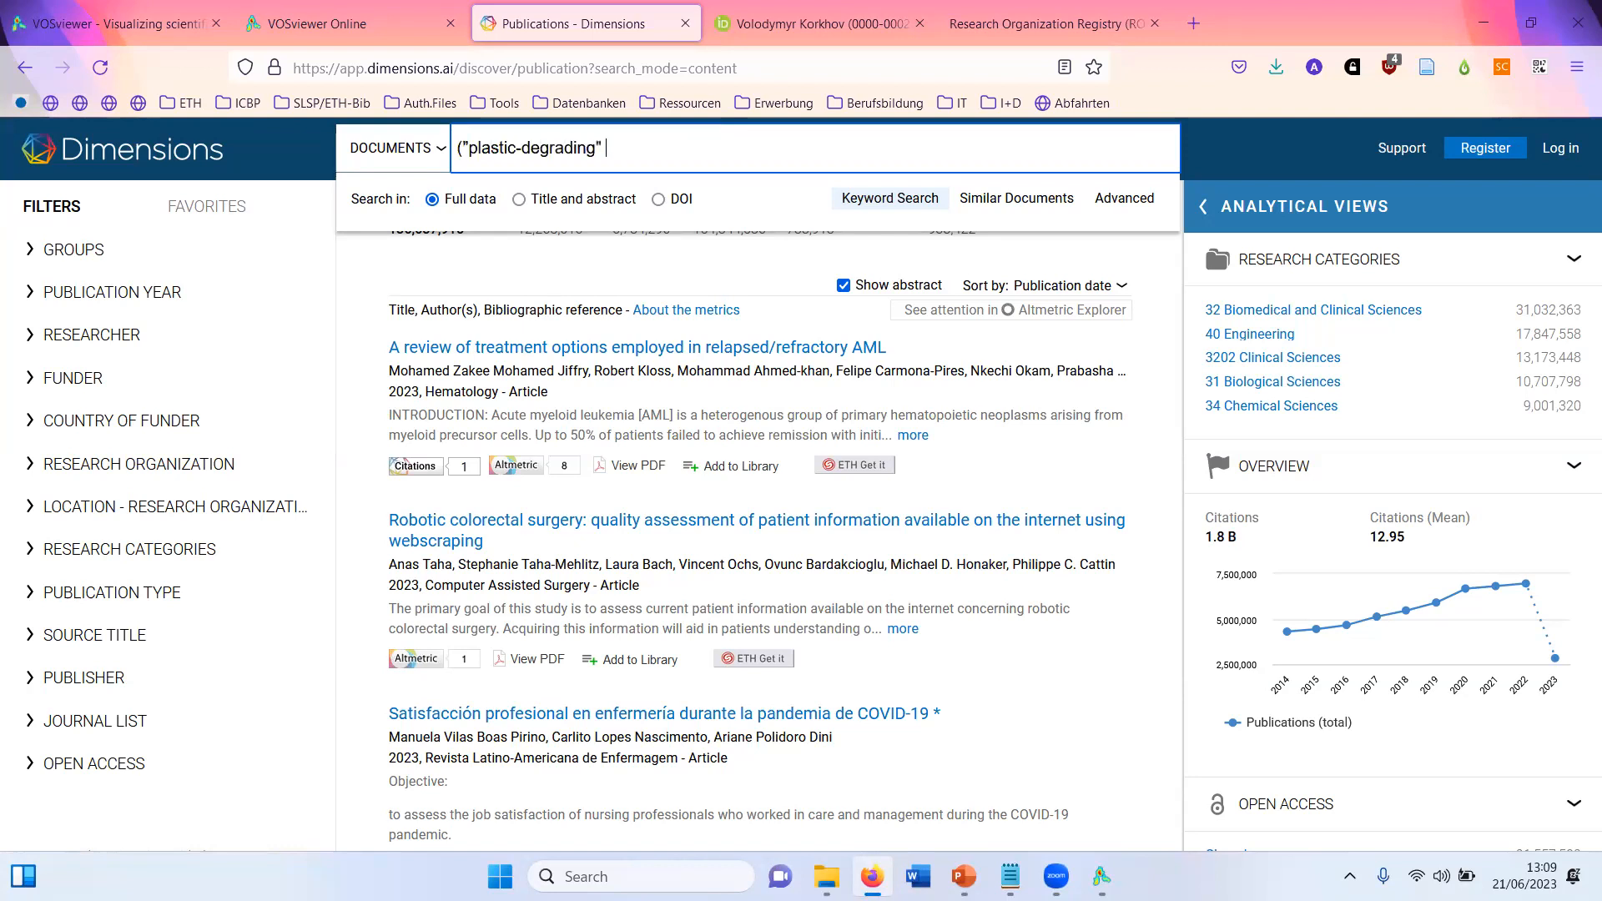
type("\" OR \"plas")
type("ing) AND micro")
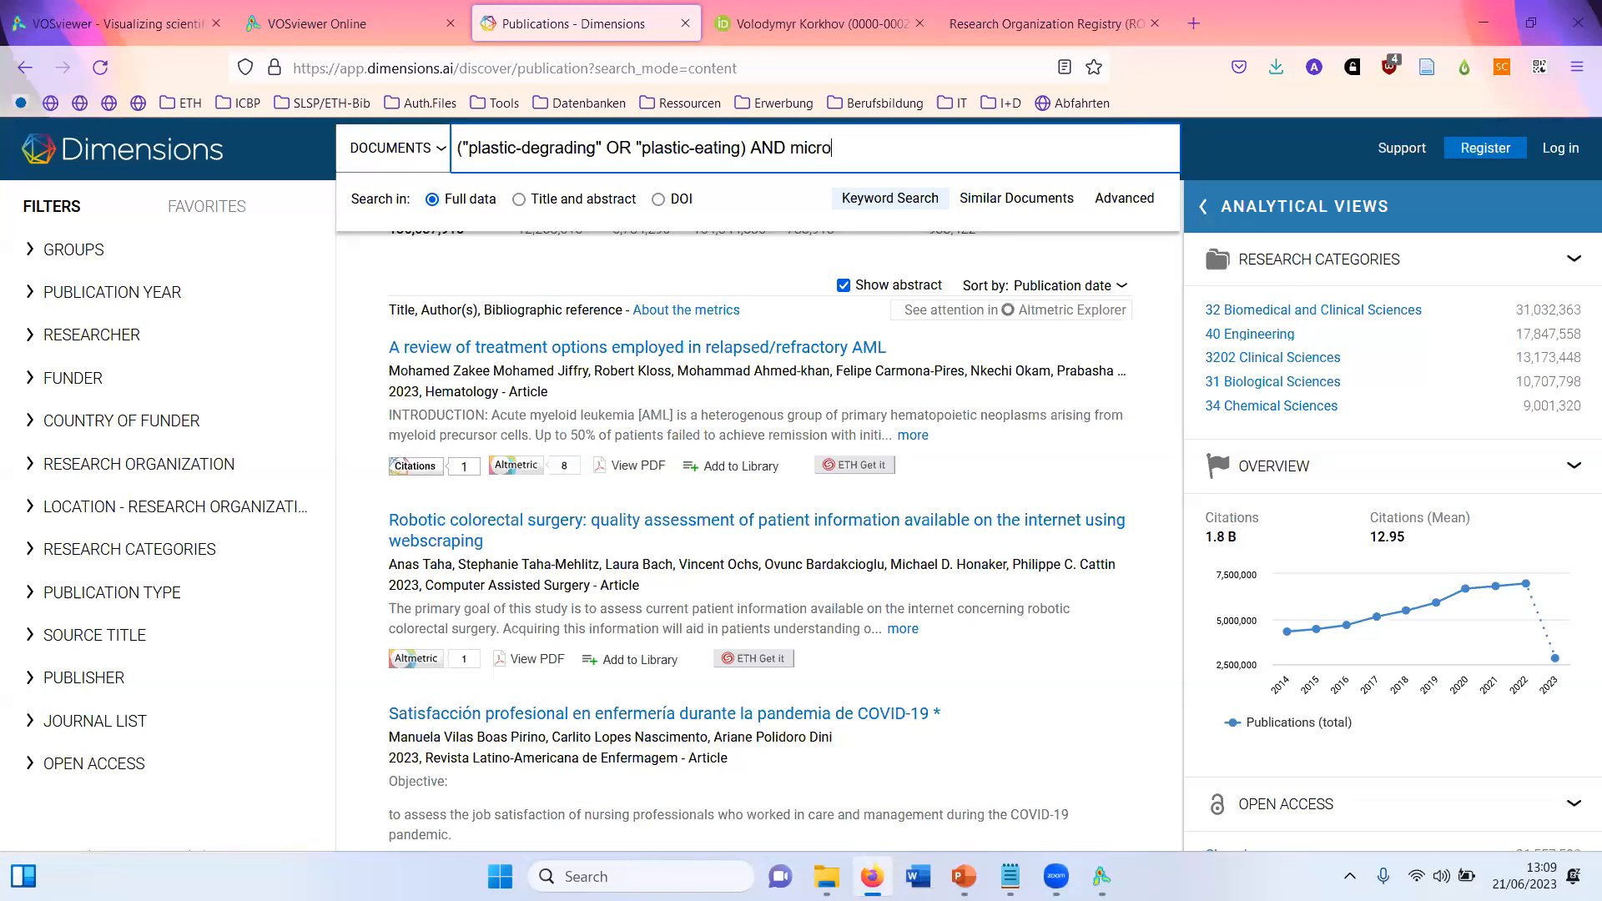
type("ganosms OR bacteria OR ")
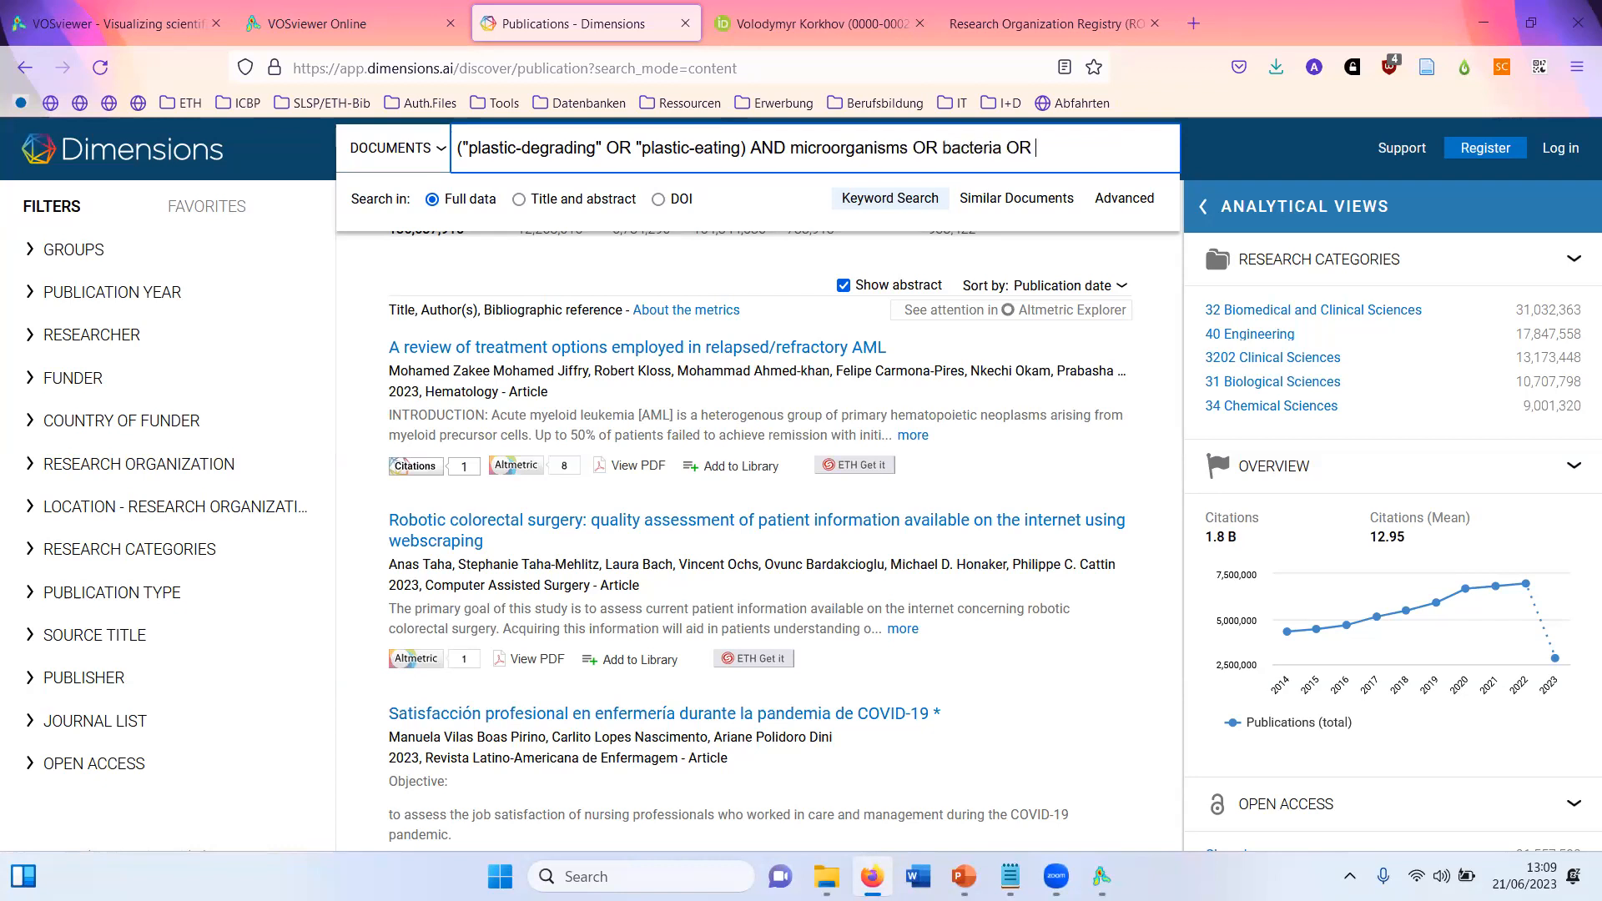
type("enzymes")
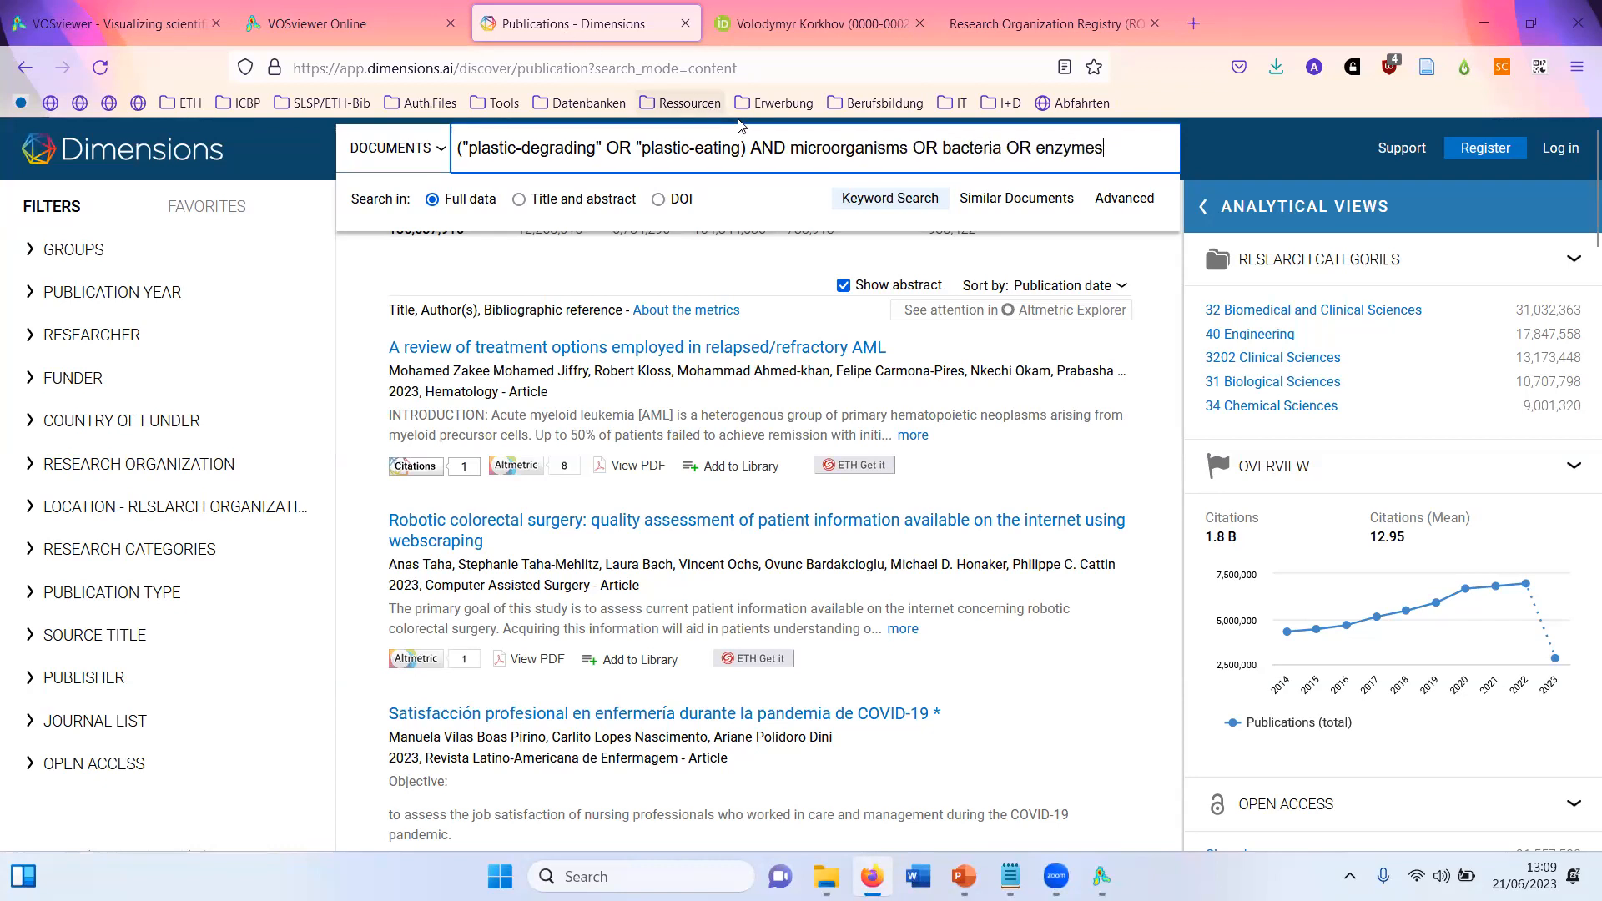
type("(")
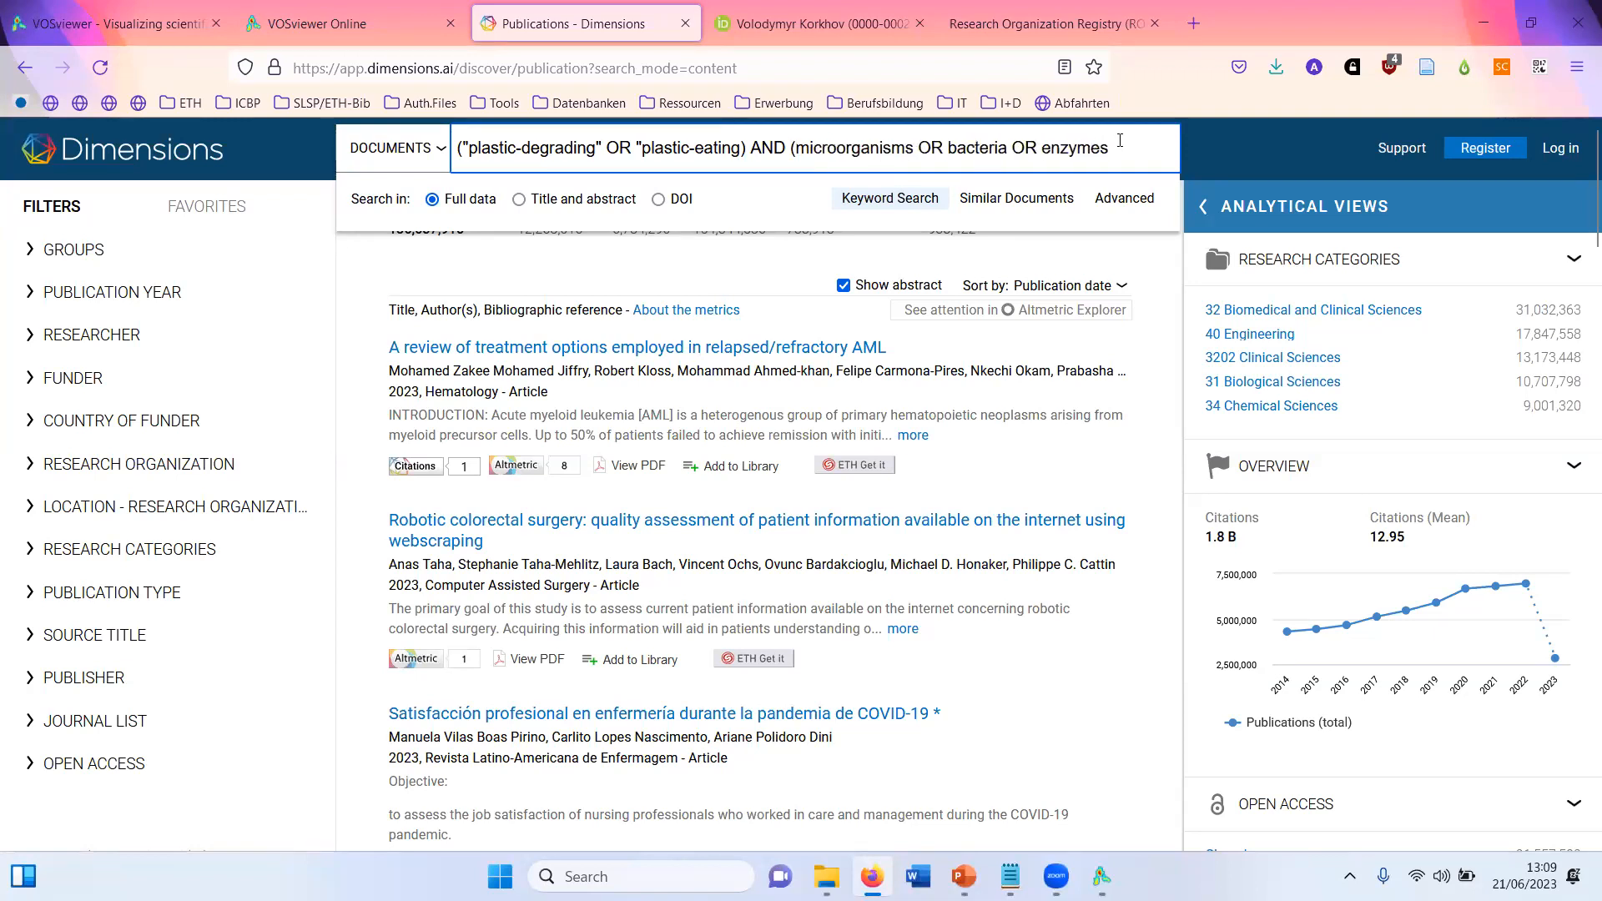
Limit the Dimensions search to title and abstract, add the missing closing quotation mark after "plastic-eating" and run the query
left_click(521, 200)
key("Return")
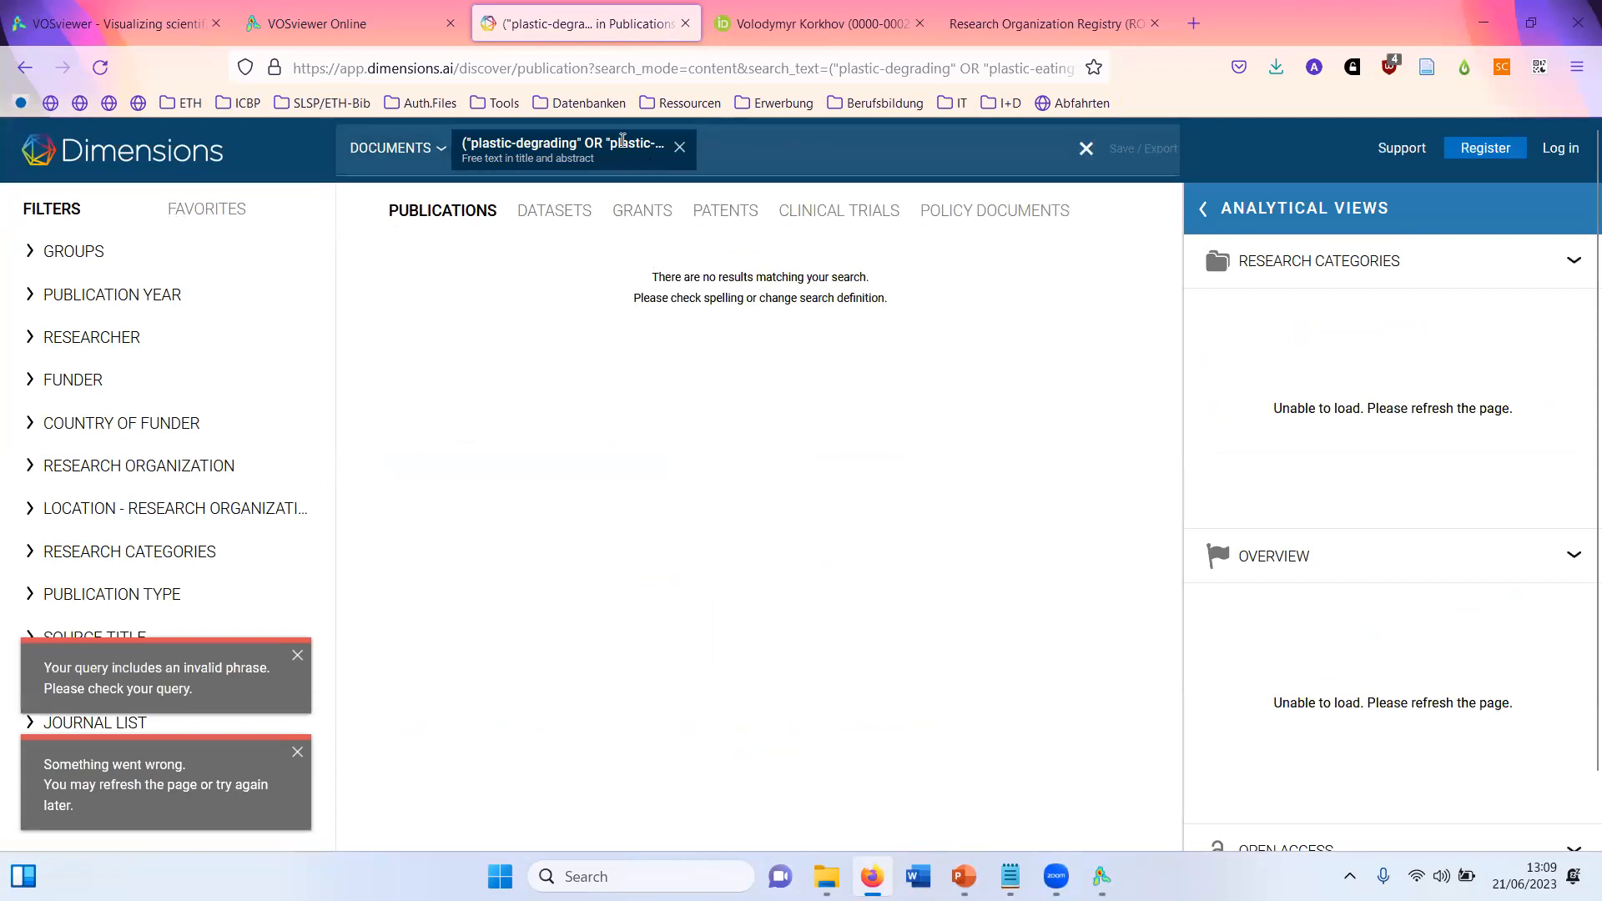
left_click(694, 166)
type("\"")
key("Return")
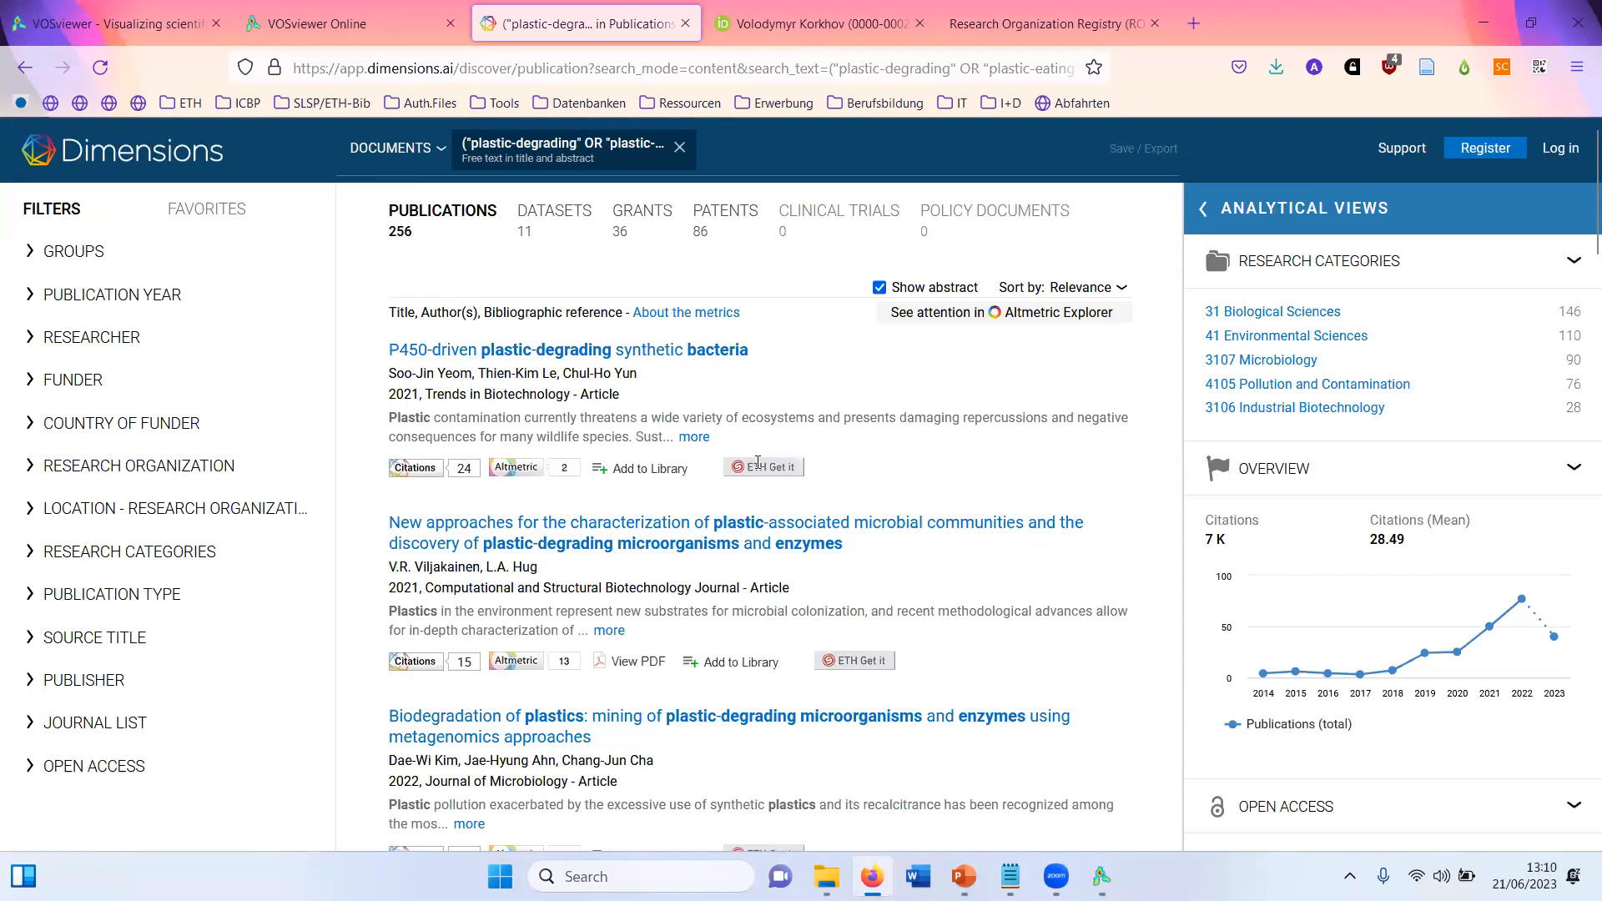
Show the co-authorship network of funders for the search results in full screen and inspect the links of individual funders
left_click(1302, 212)
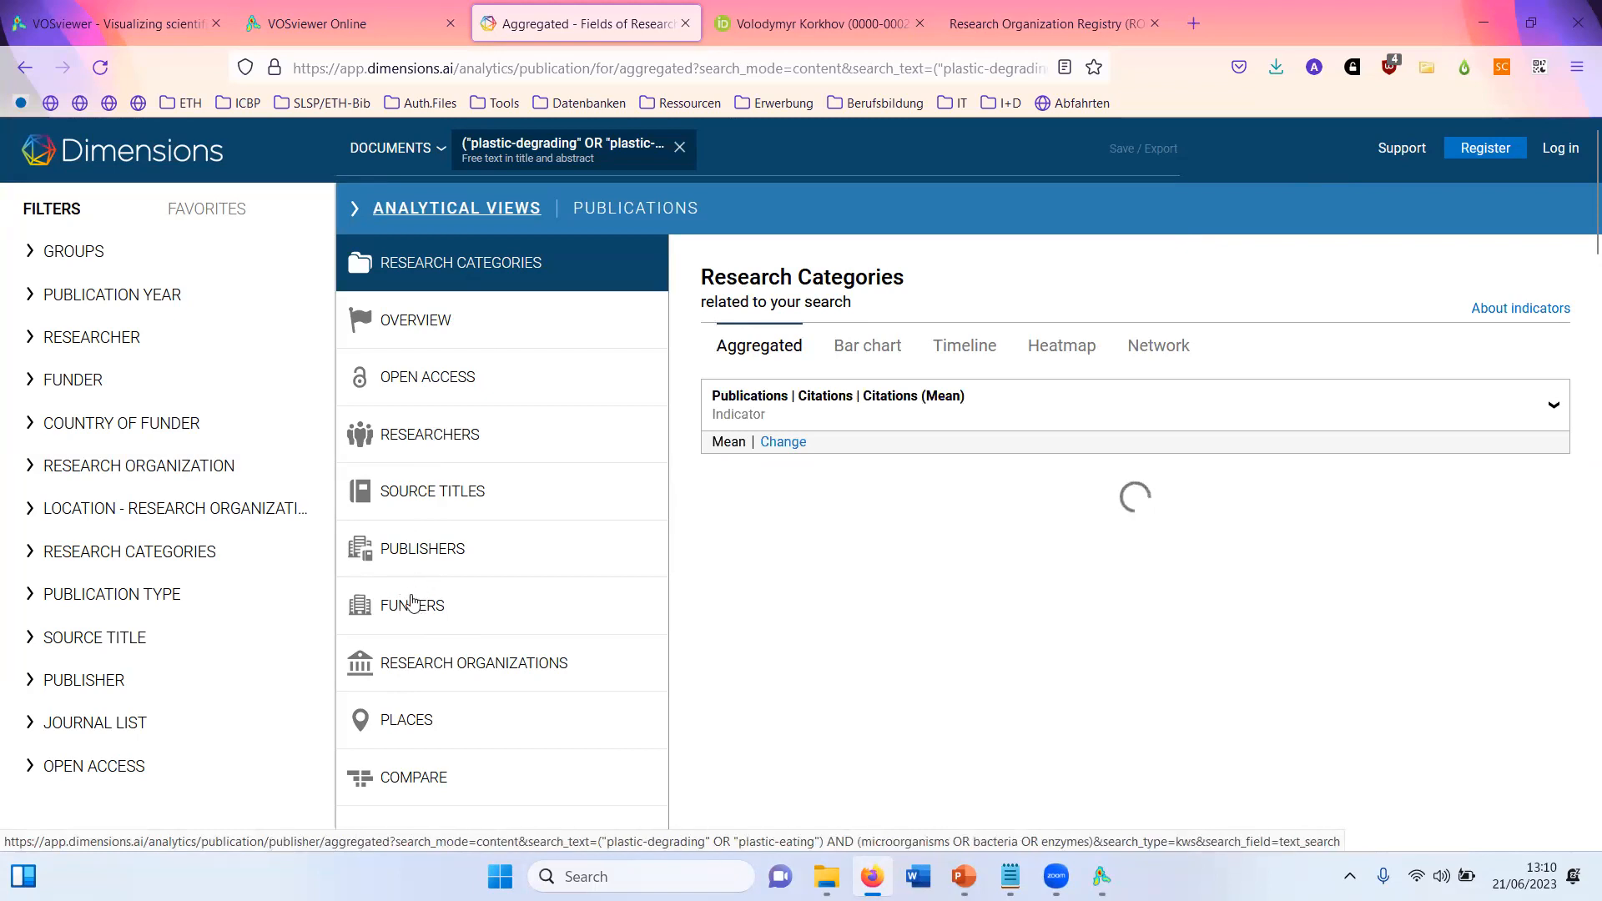
left_click(412, 609)
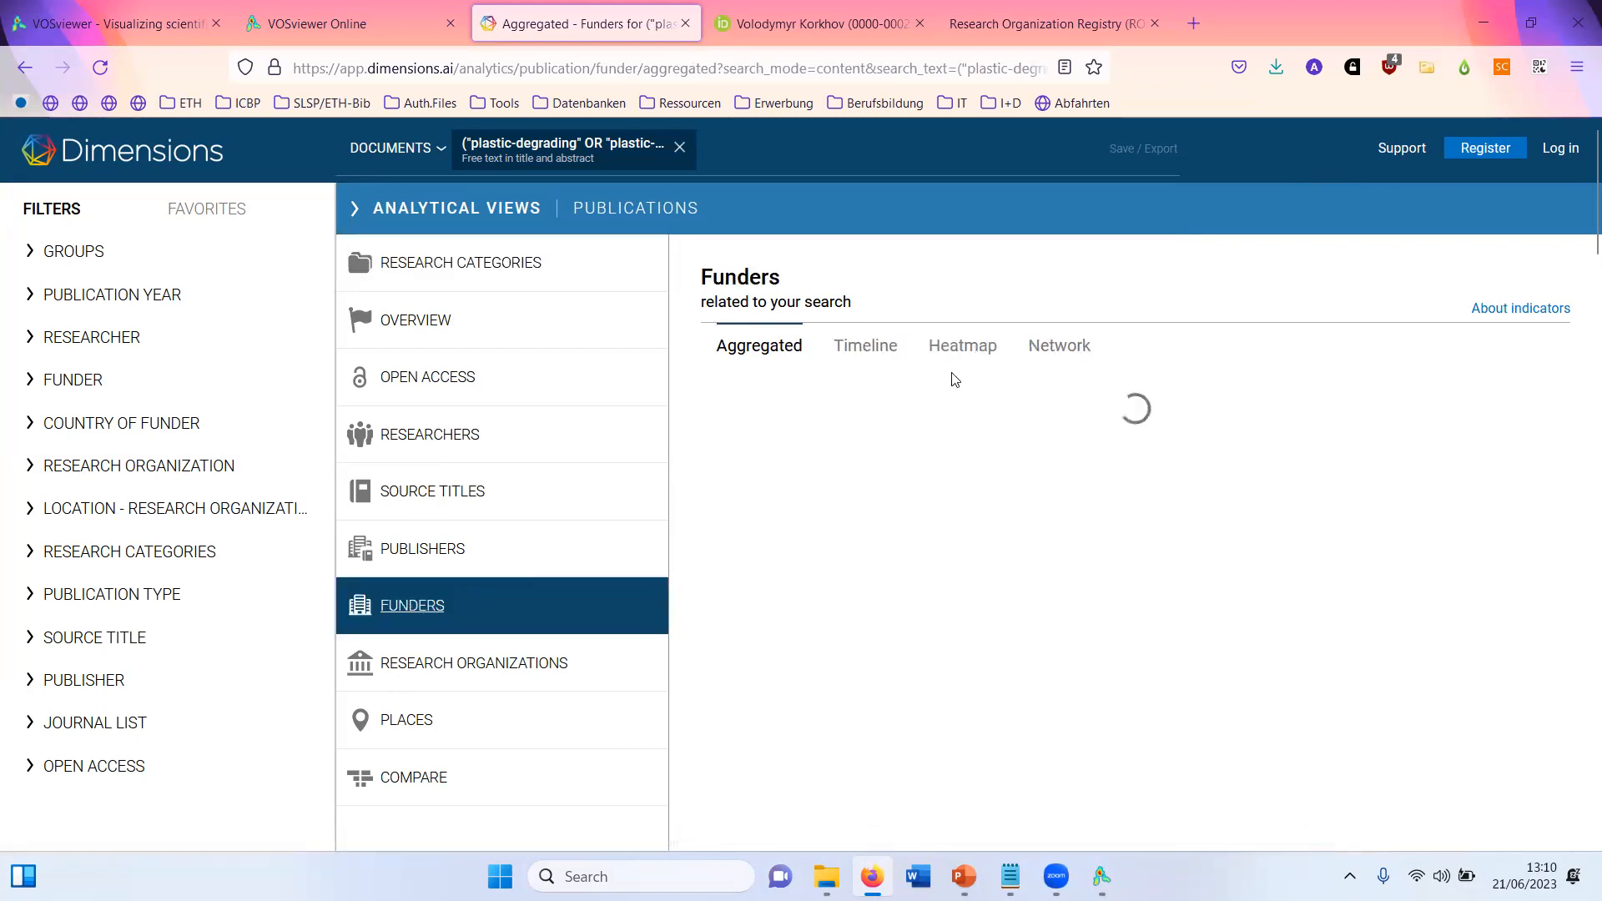
left_click(1038, 347)
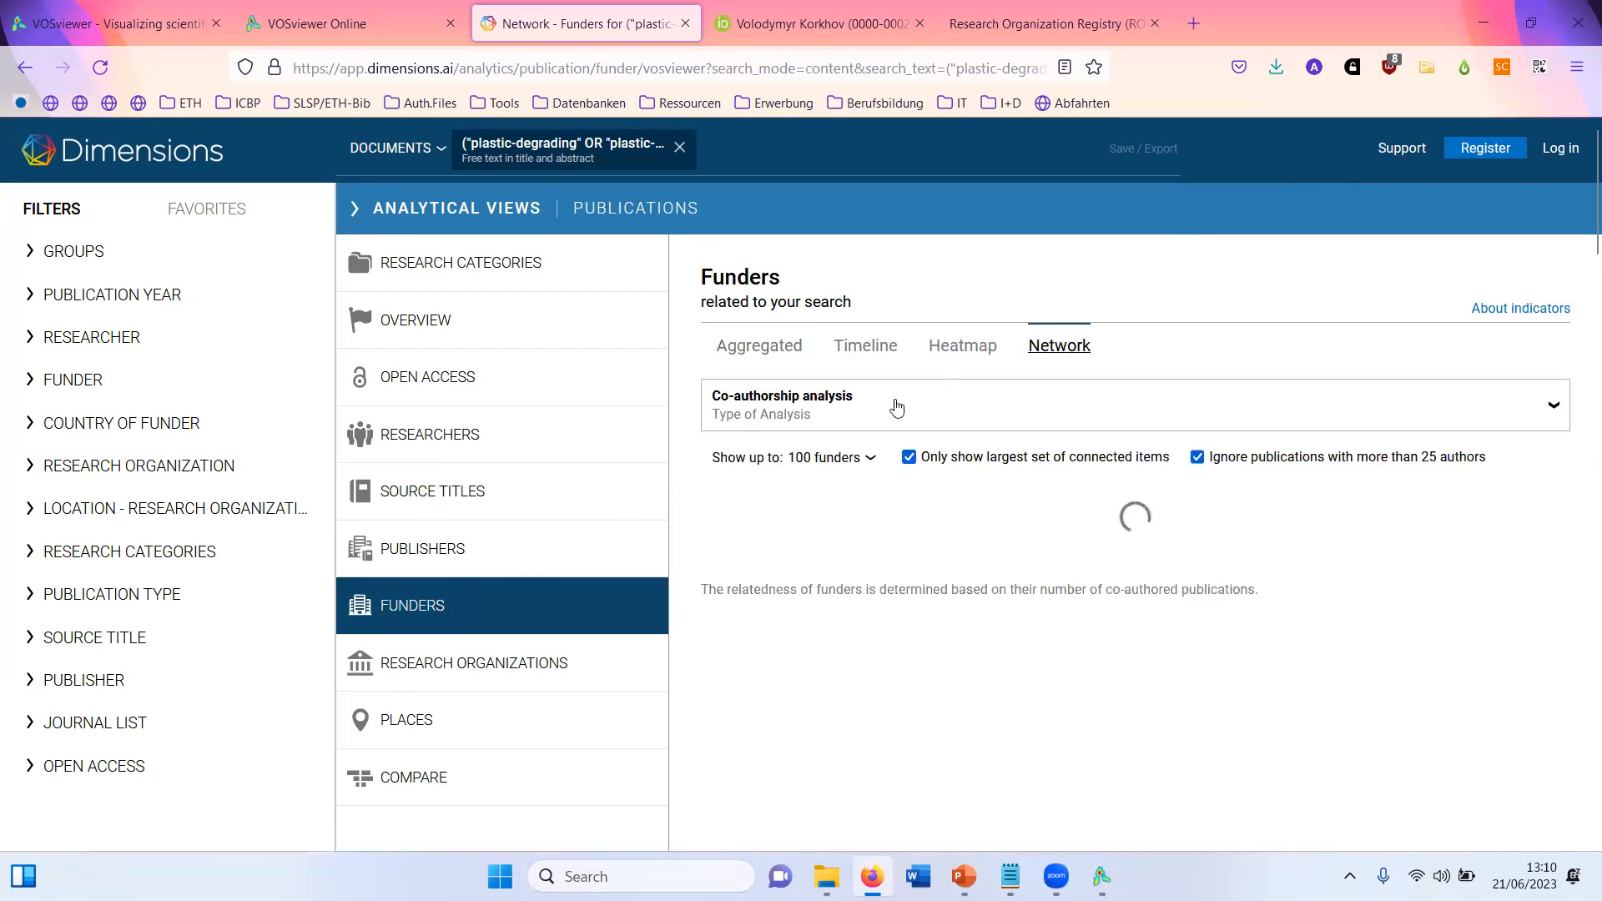
scroll(1041, 368, "down", 1)
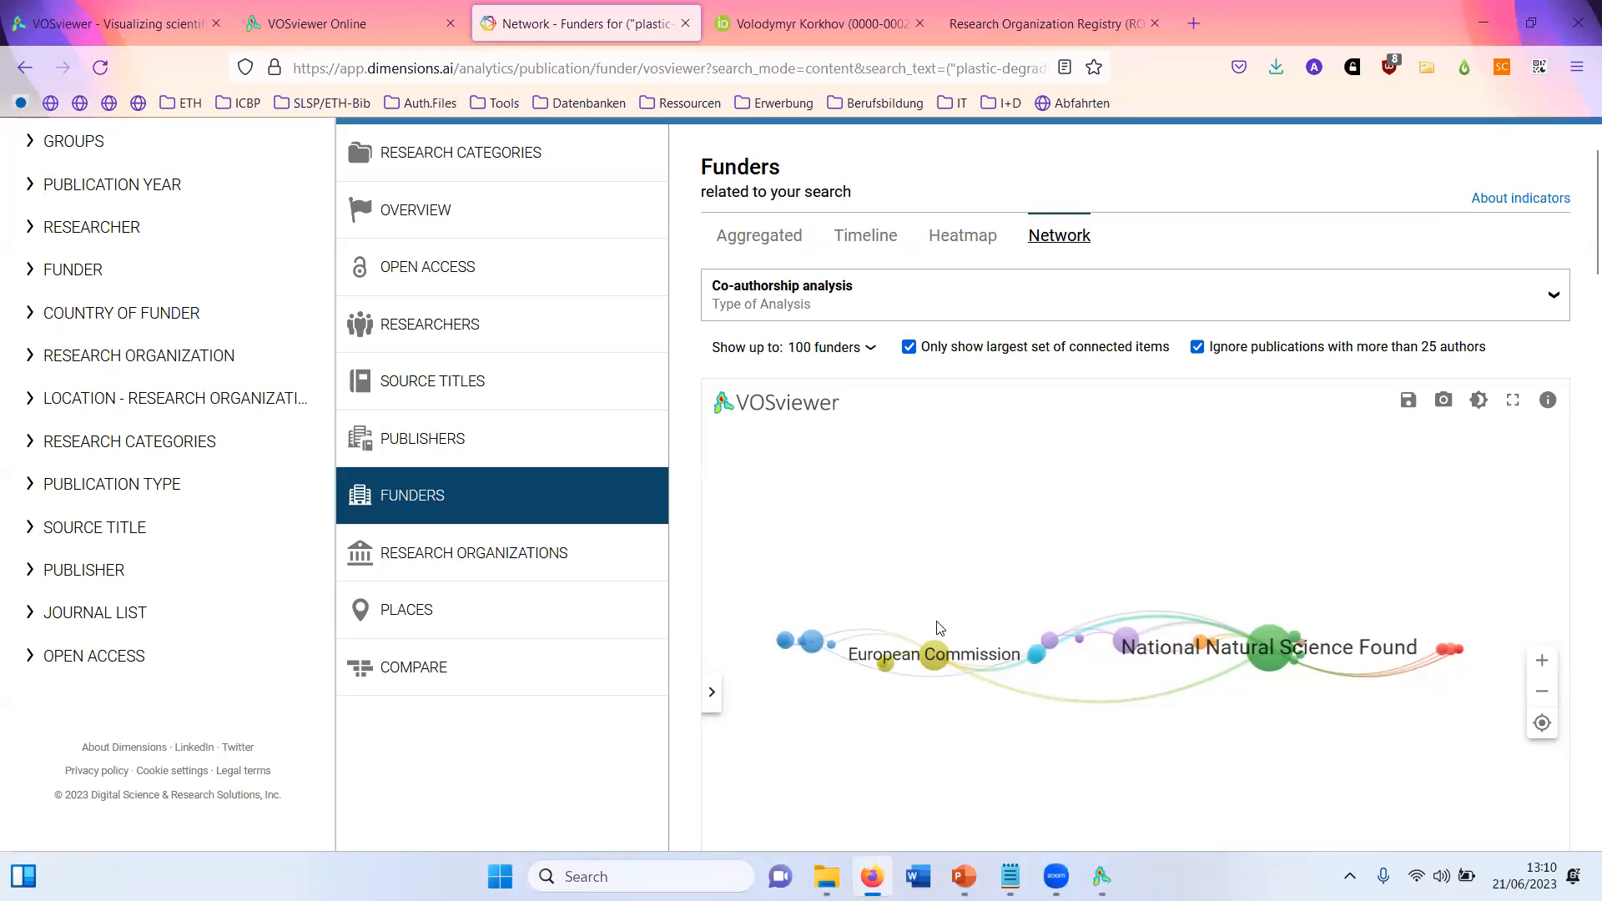
left_click(1513, 401)
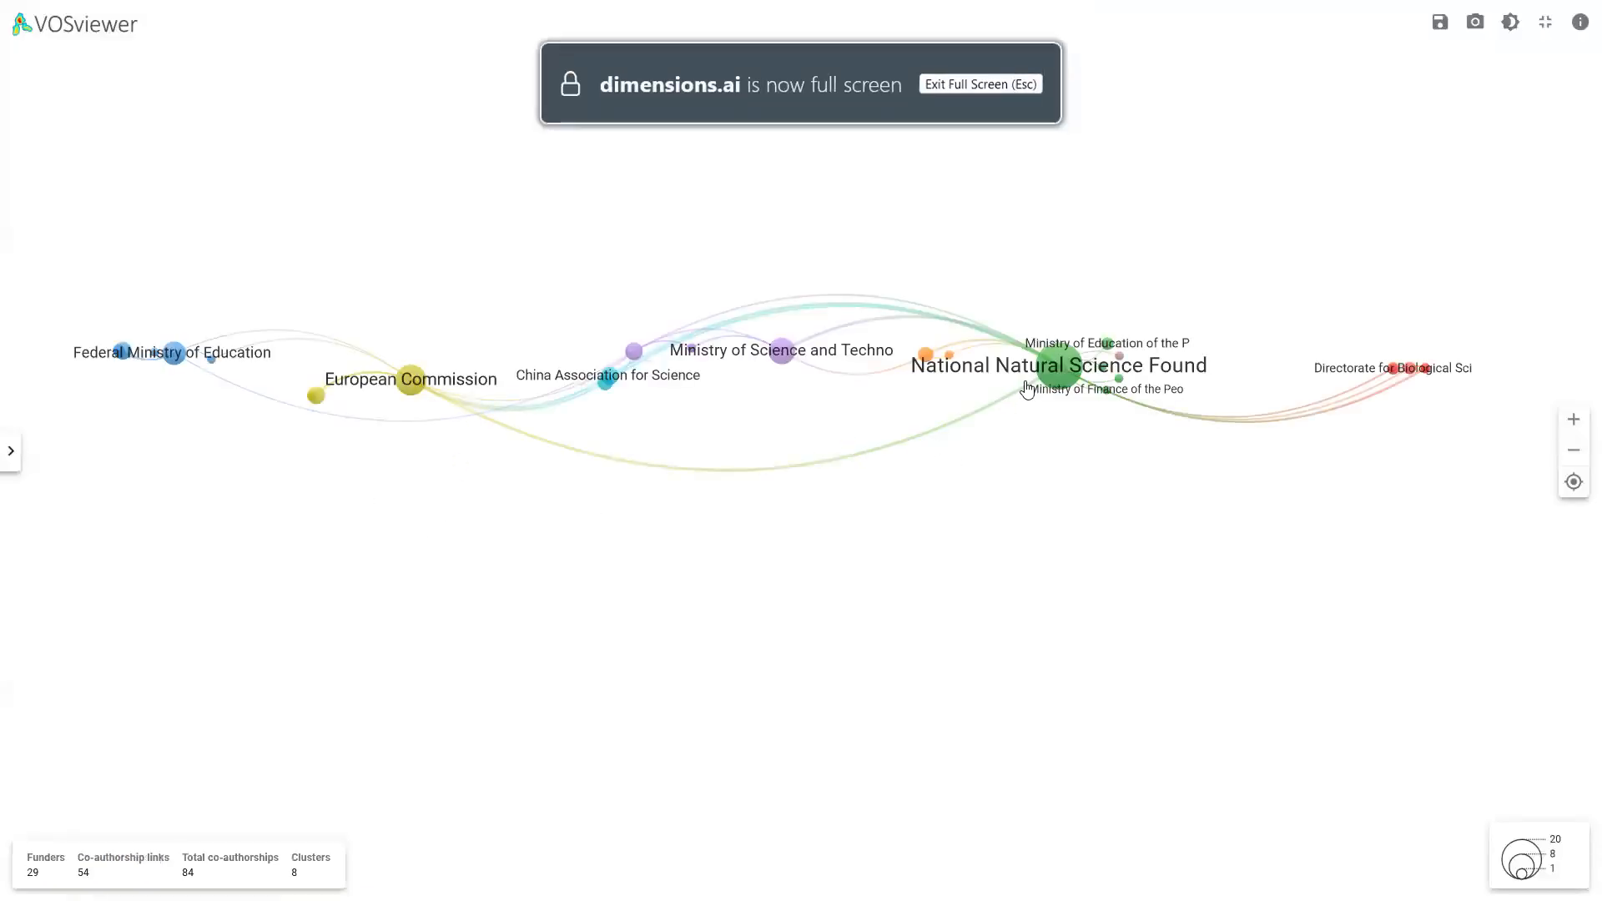
mouse_move(1058, 372)
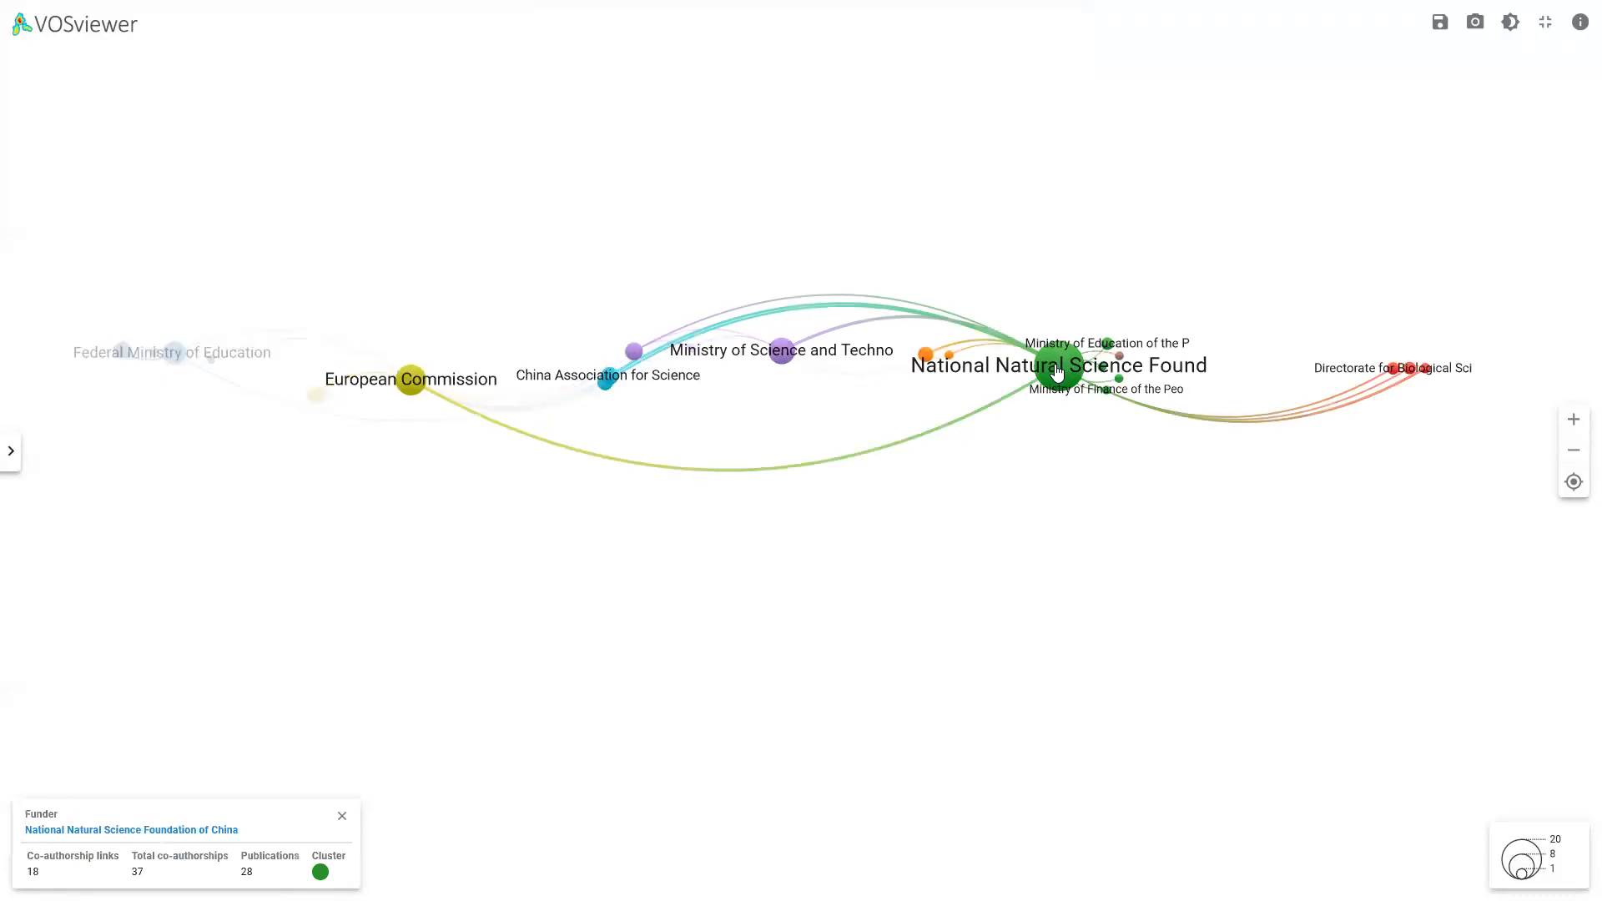
mouse_move(1392, 373)
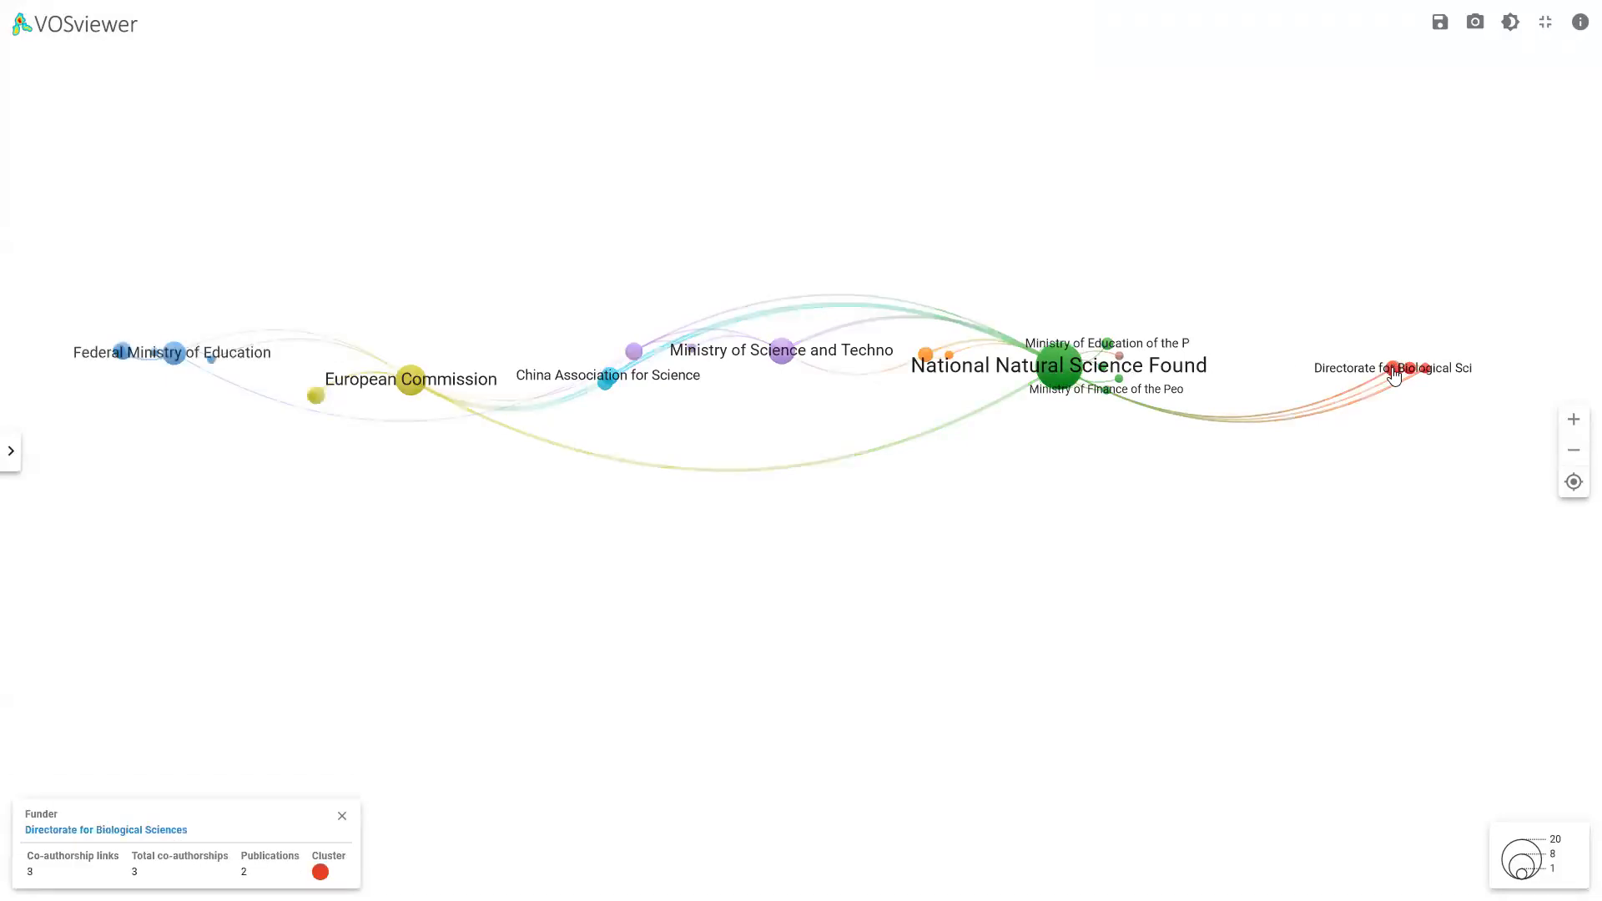
mouse_move(780, 357)
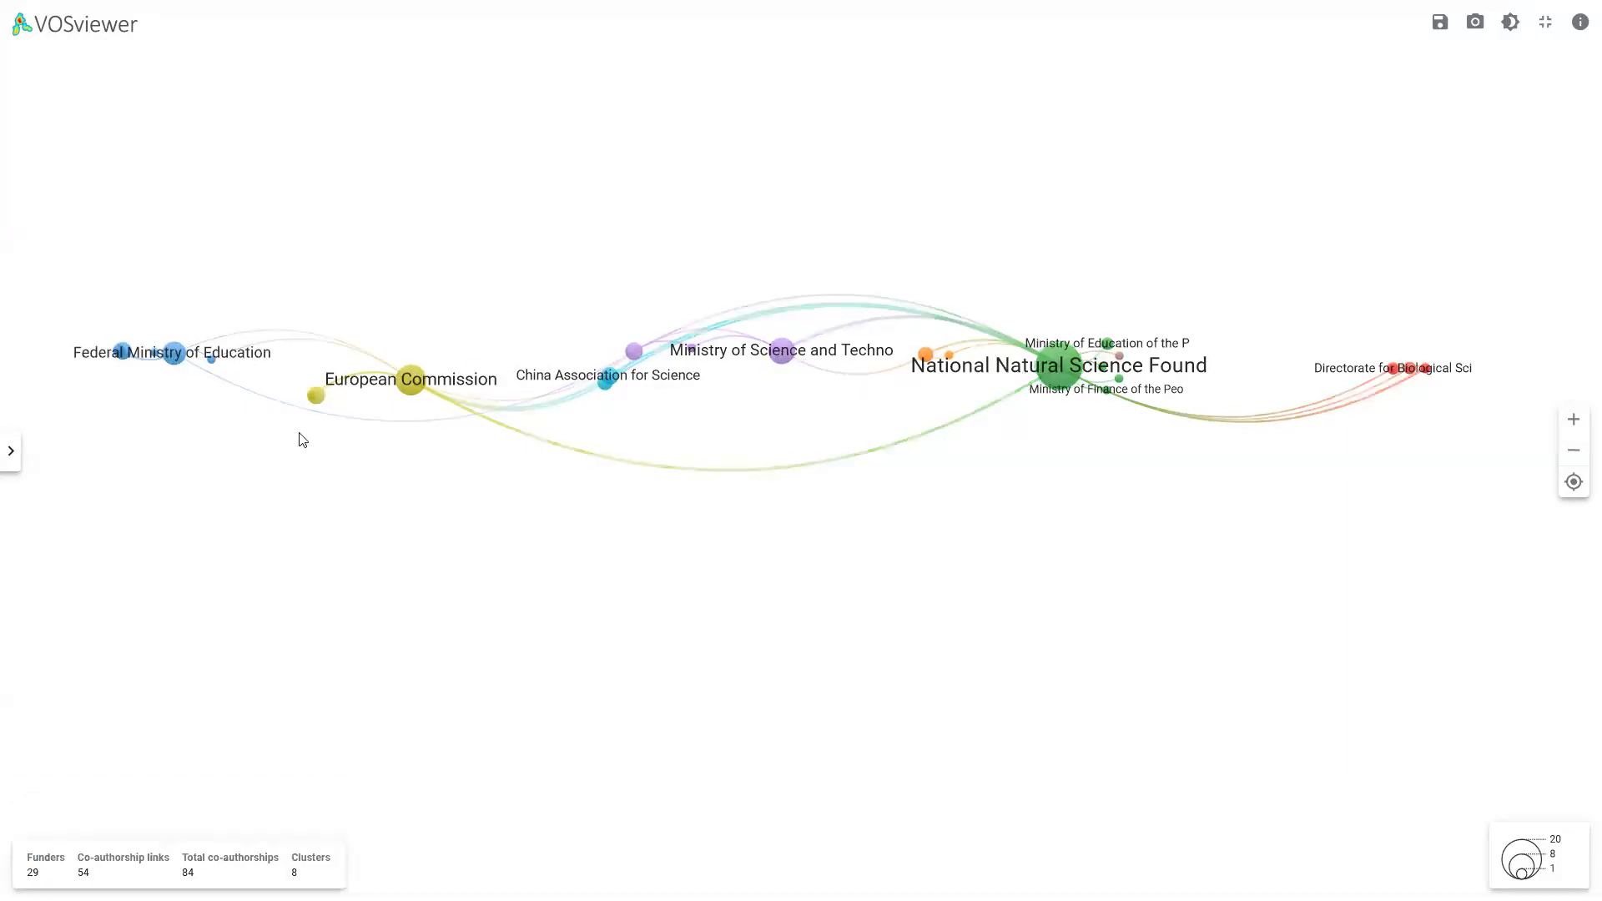
Colour the funders in the network by Avg. publication year and hide the control panel
left_click(12, 452)
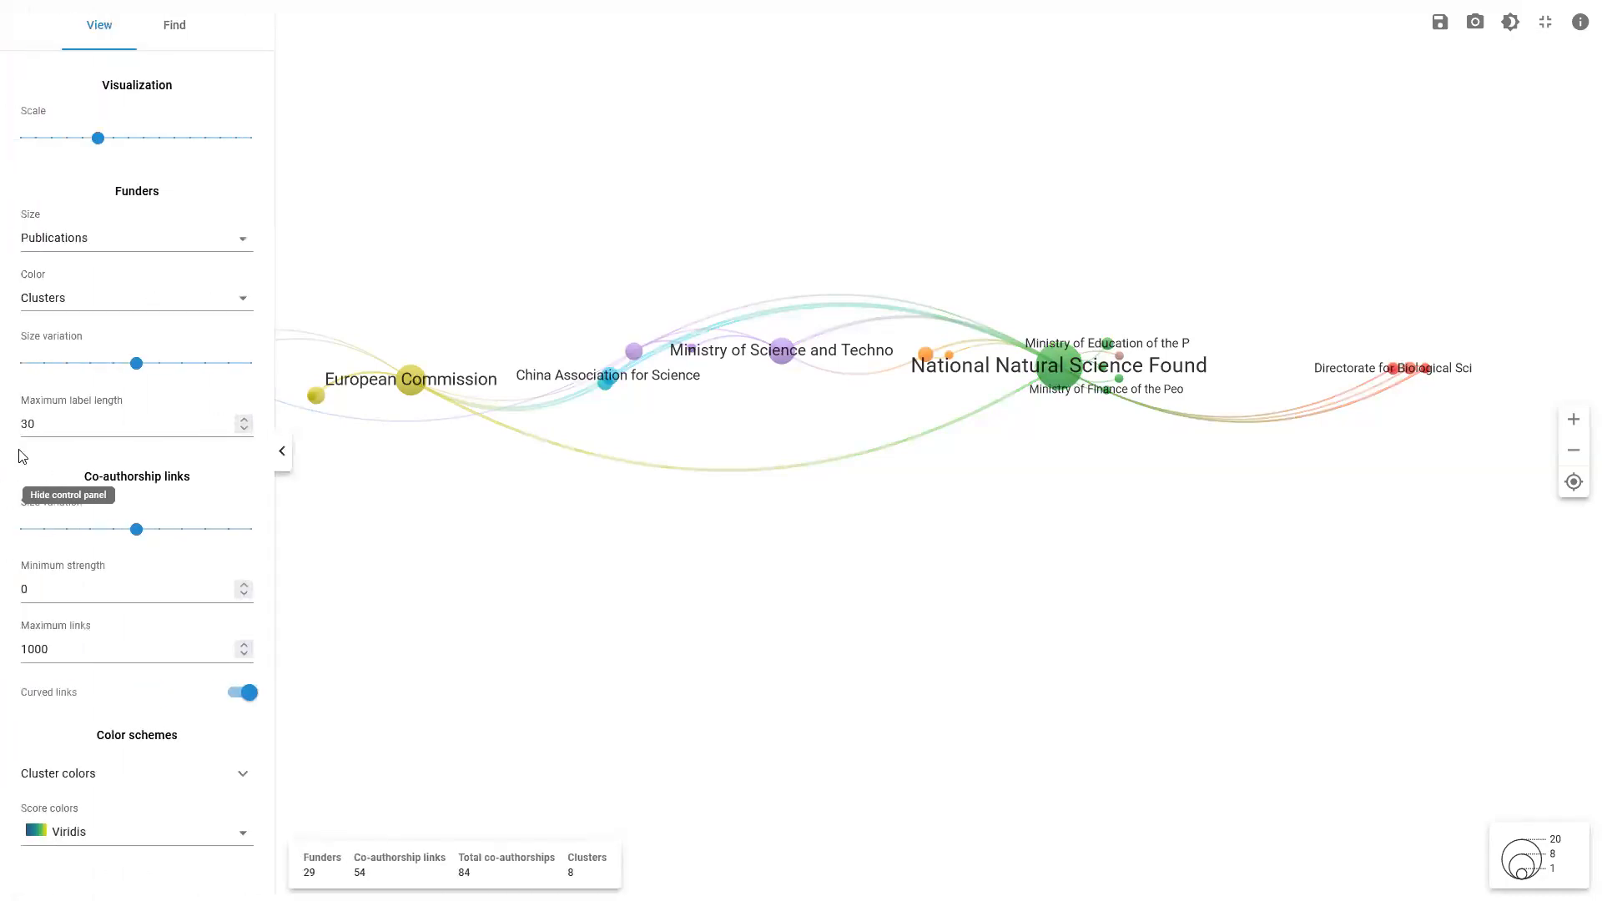
left_click(66, 300)
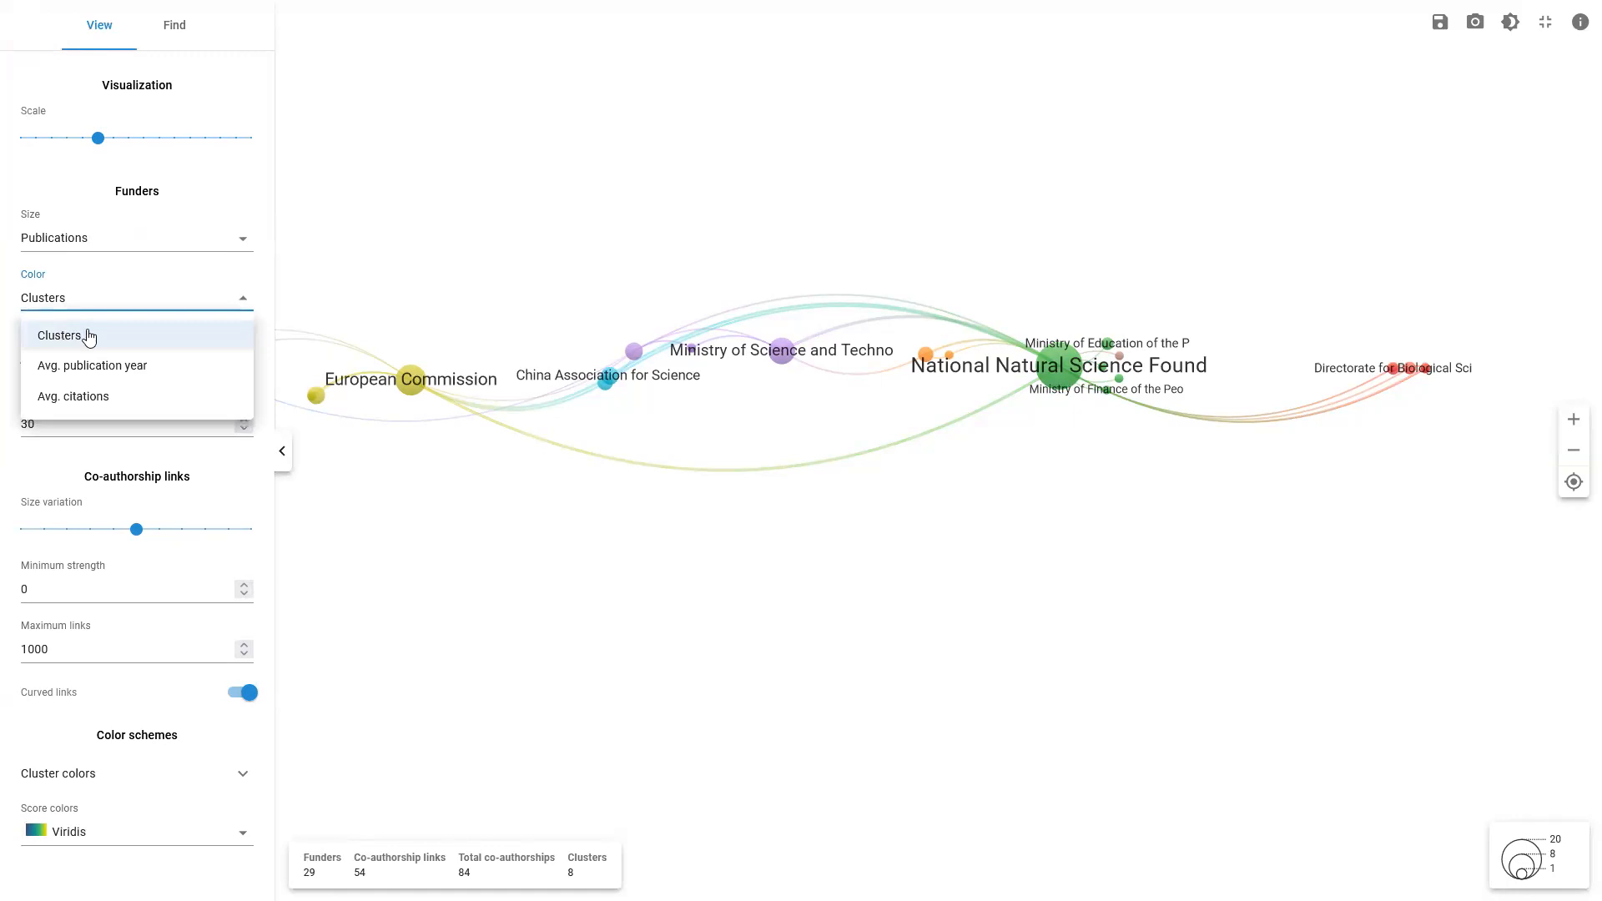
left_click(88, 367)
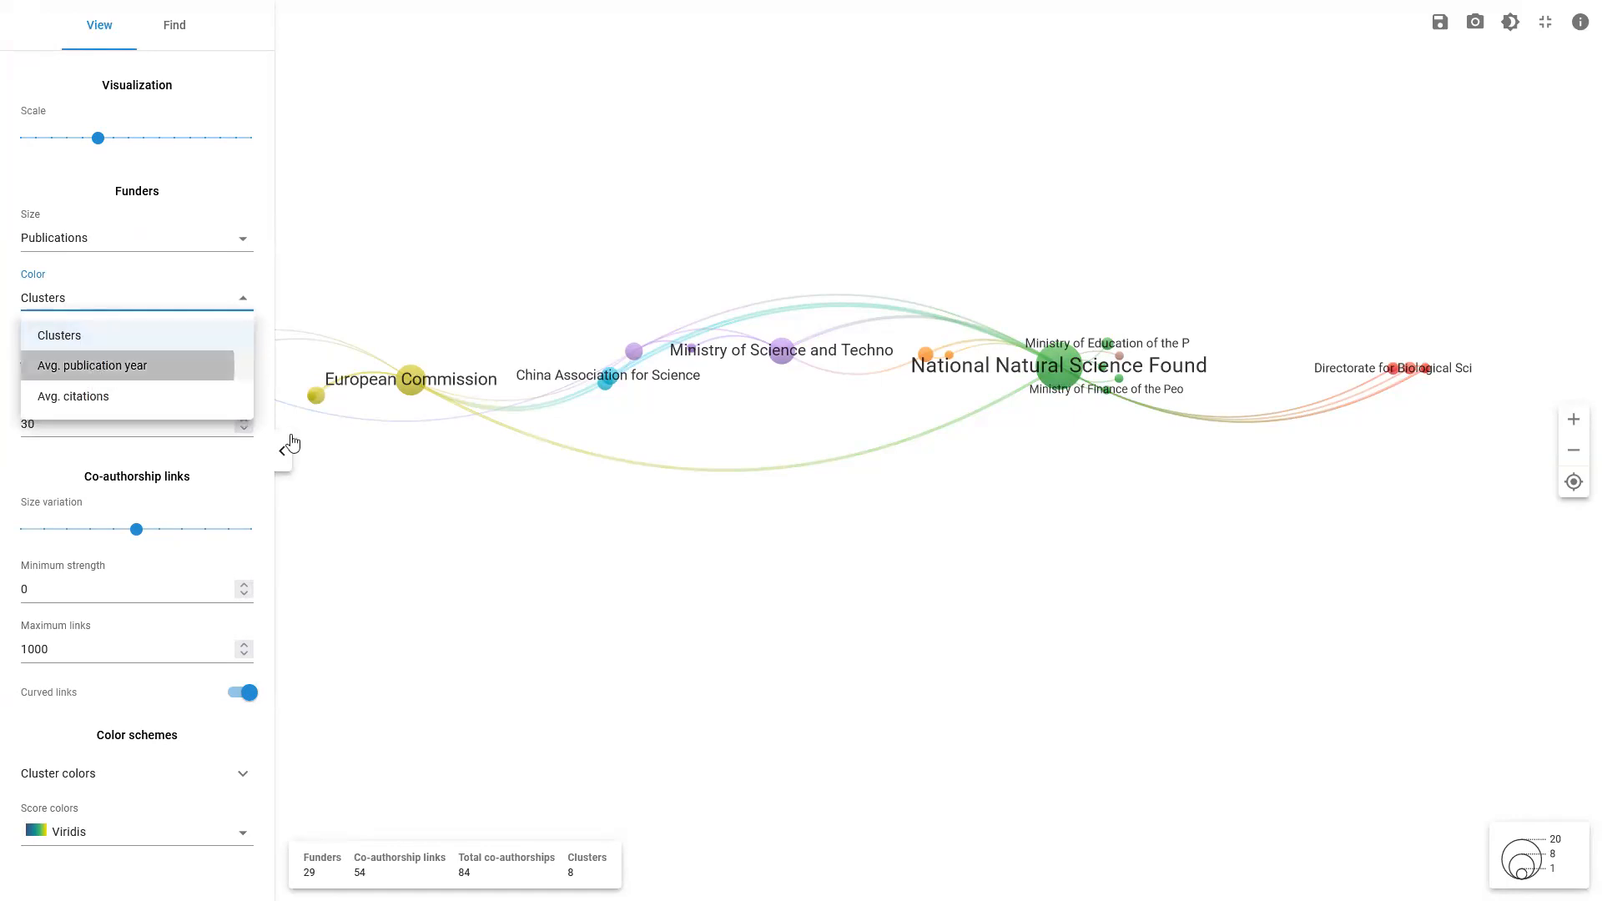
left_click(285, 334)
left_click(284, 455)
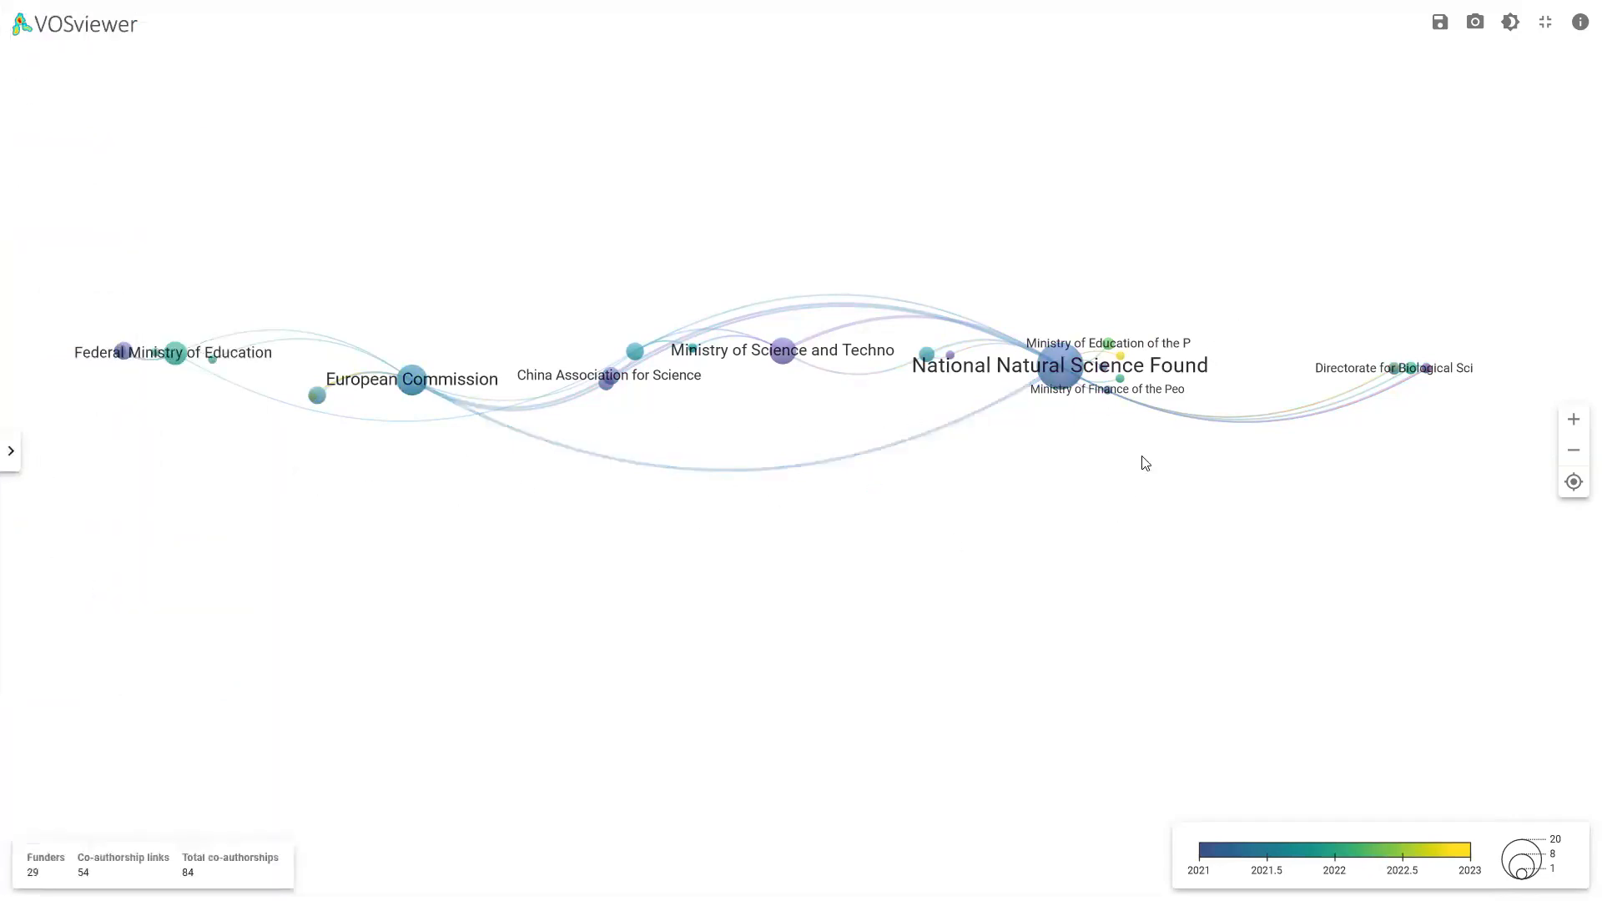
Inspect the Chinese Academy of Agricultural Sciences node and the view settings, and clear the selection
left_click(1124, 360)
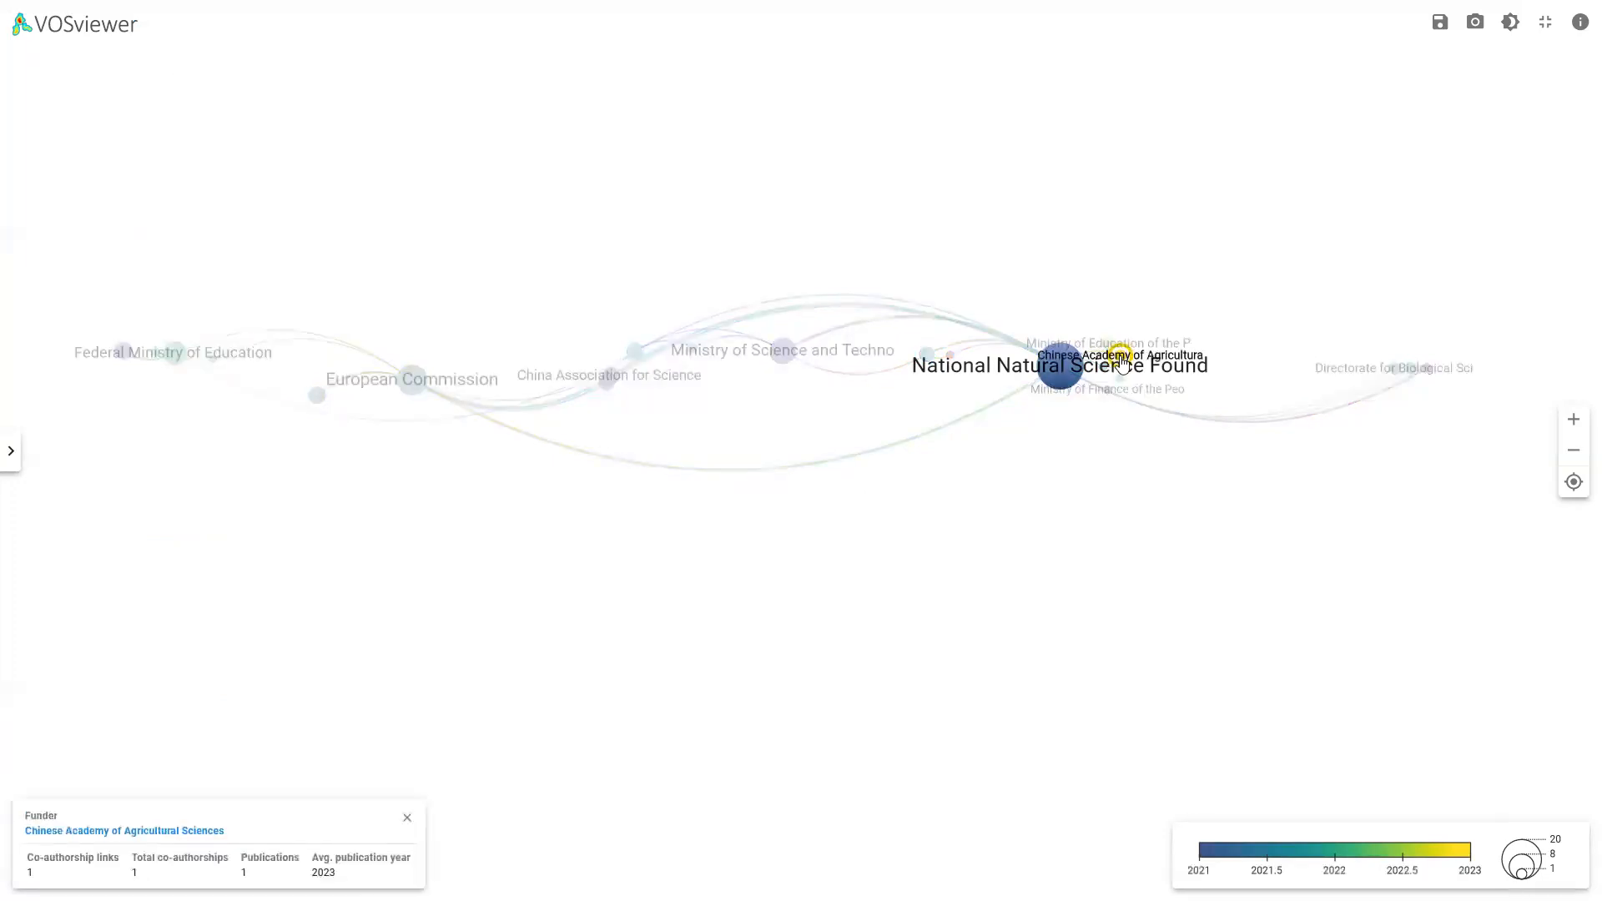
left_click(14, 455)
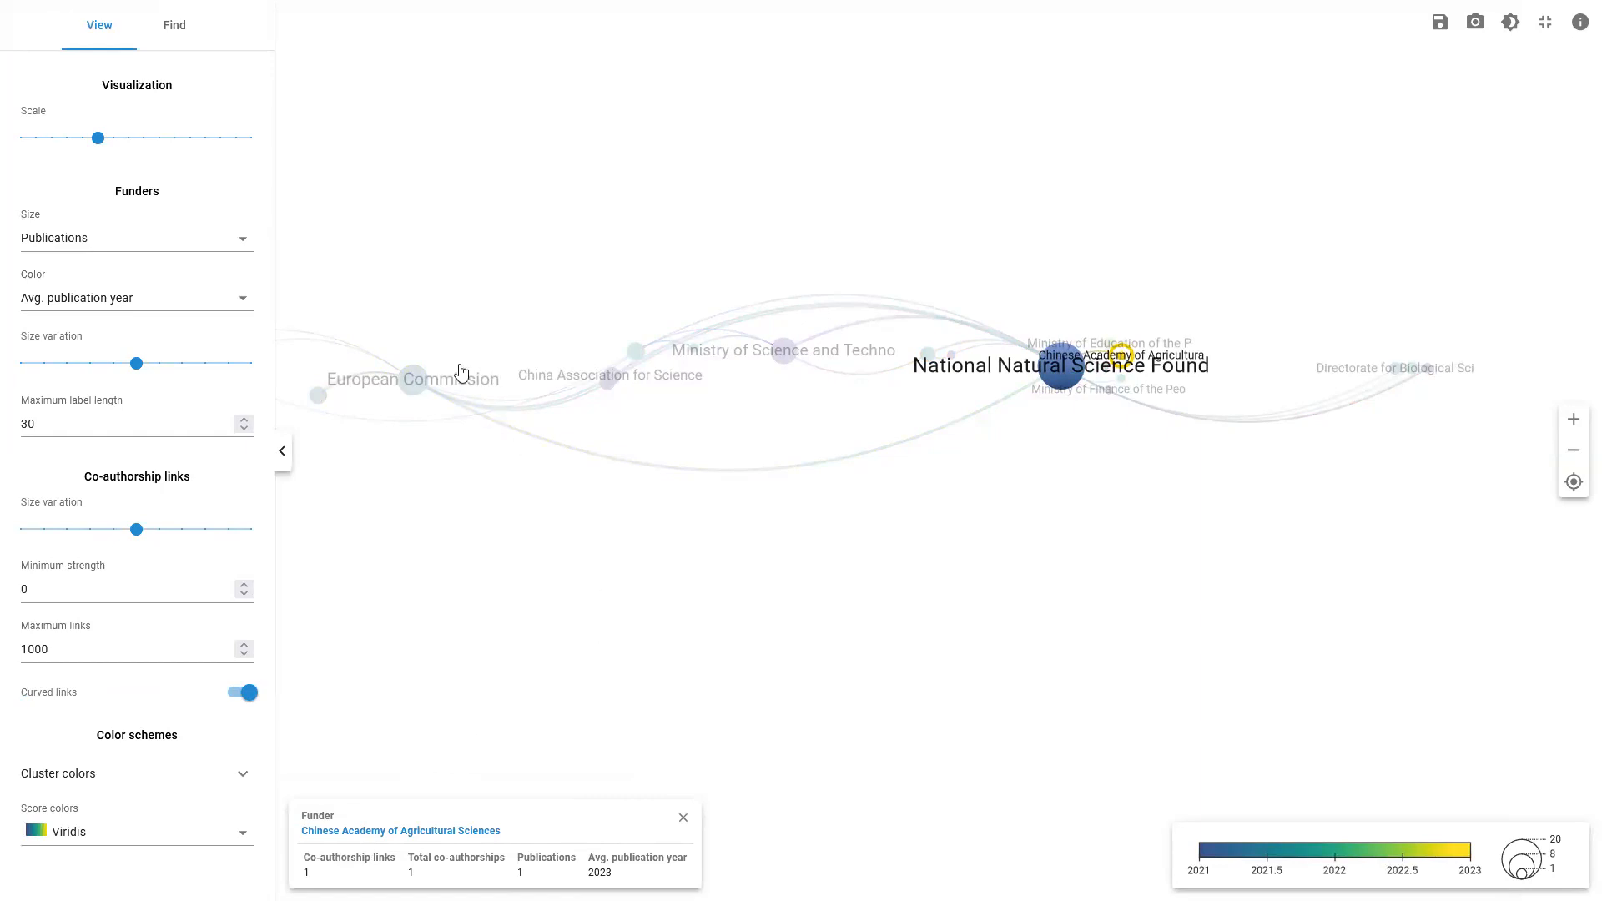
left_click(561, 237)
left_click(285, 453)
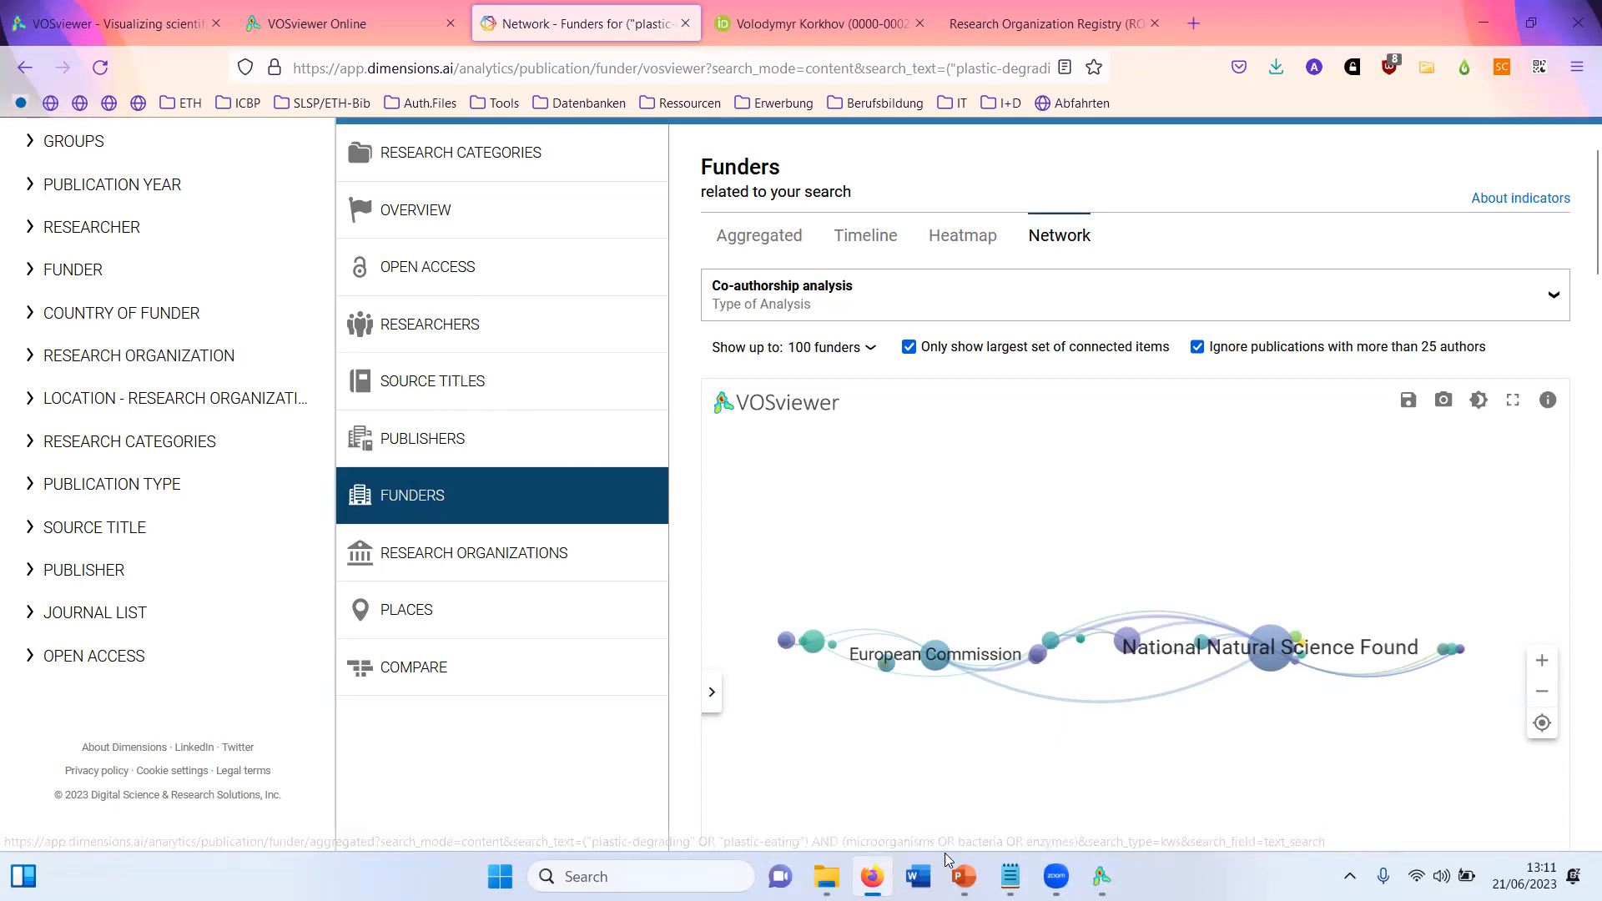
Switch to PowerPoint and start the slide show from slide 5, Further resources
left_click(964, 877)
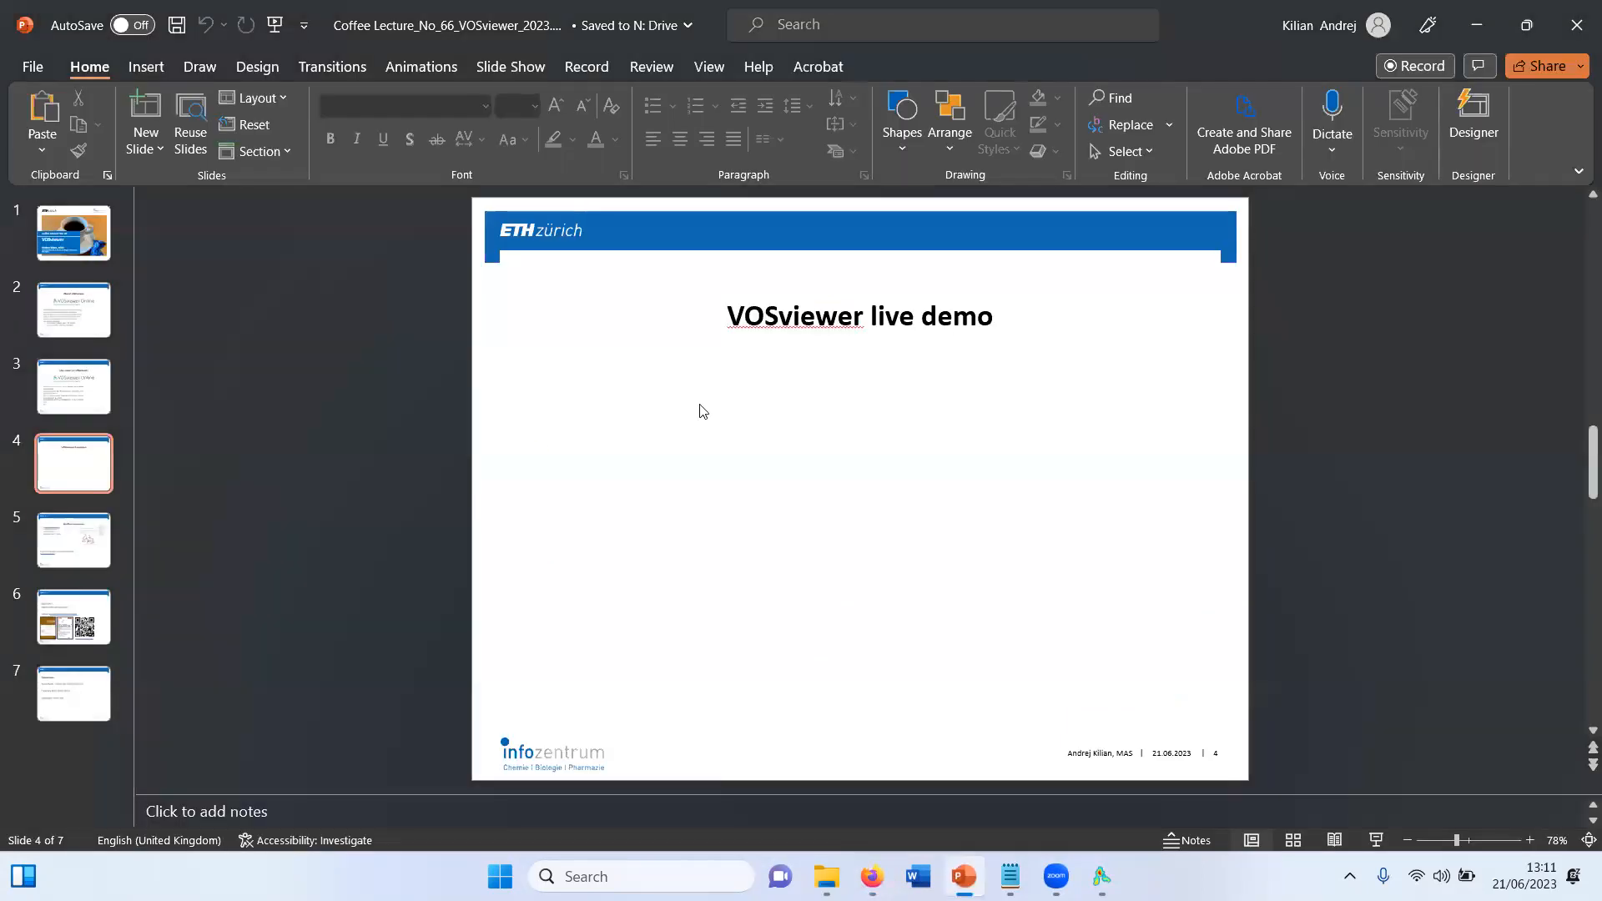
left_click(75, 541)
left_click(1377, 843)
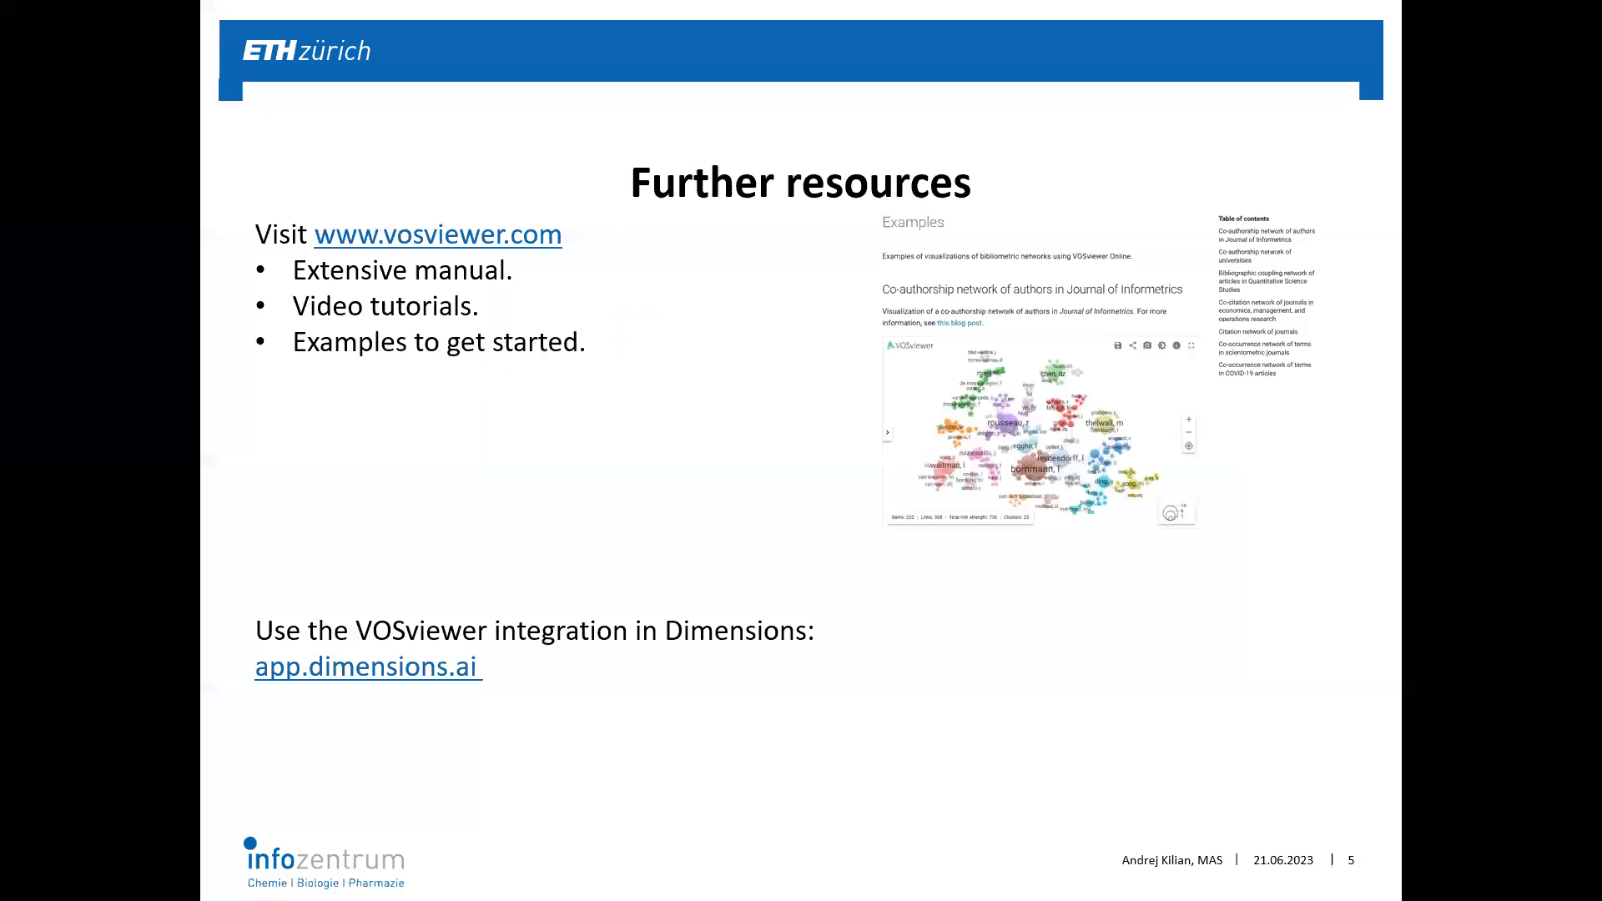